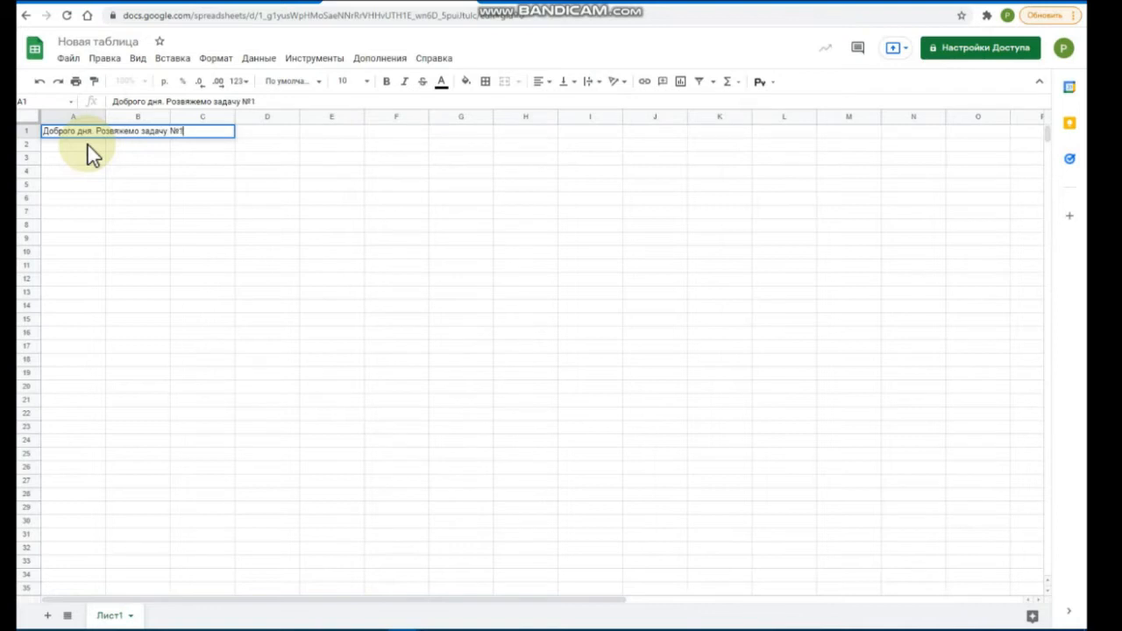
Complete the heading in A1 so it reads "Доброго дня. Розвяжемо задачу №1 з Вашого підручника"
type("Вашого пы")
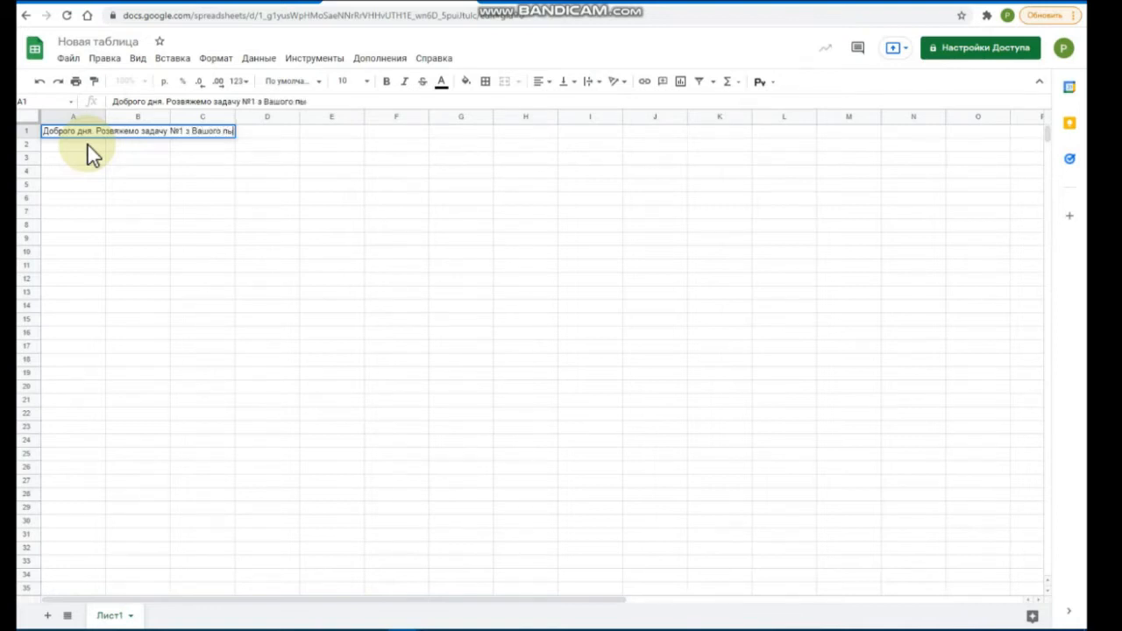
type("дручника")
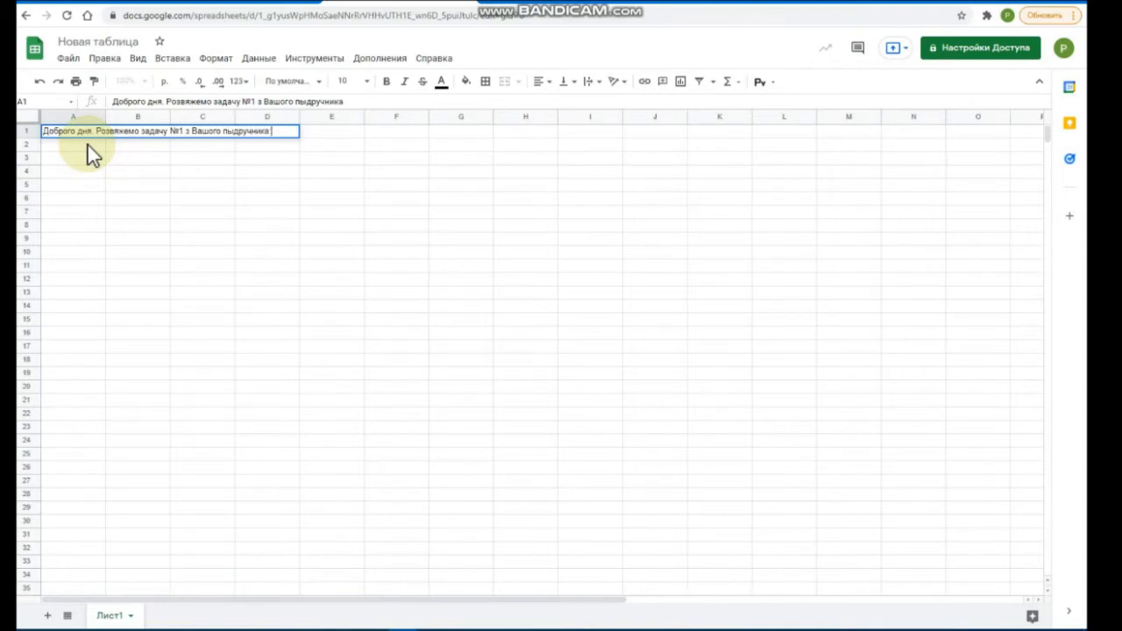
key("ctrl+Return")
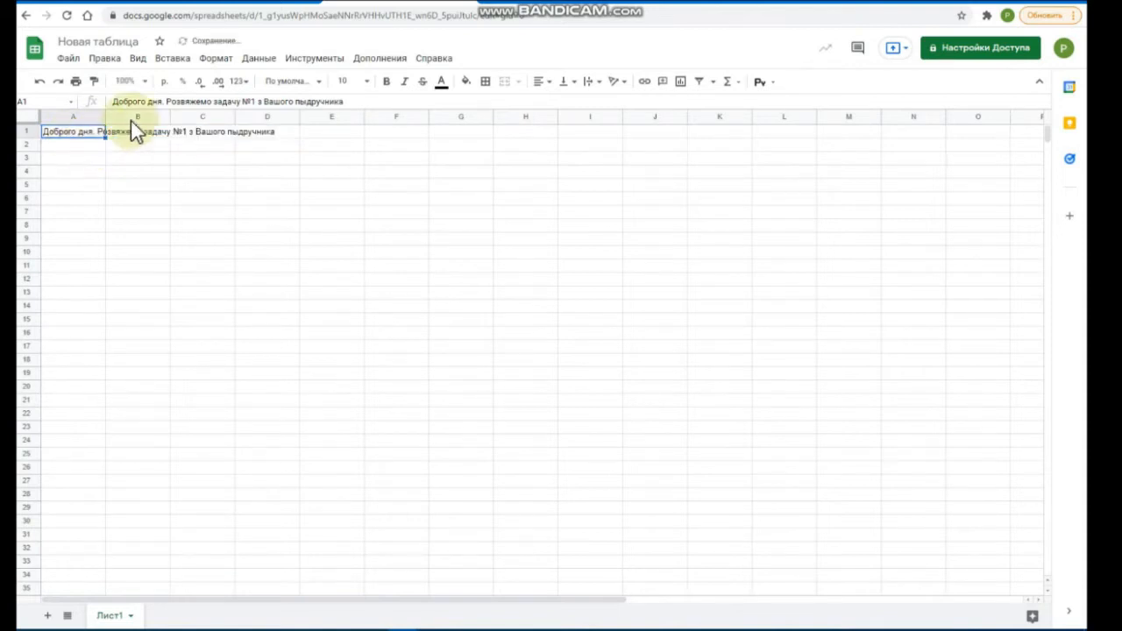
left_click(299, 101)
key("BackSpace")
type("і")
key("Return")
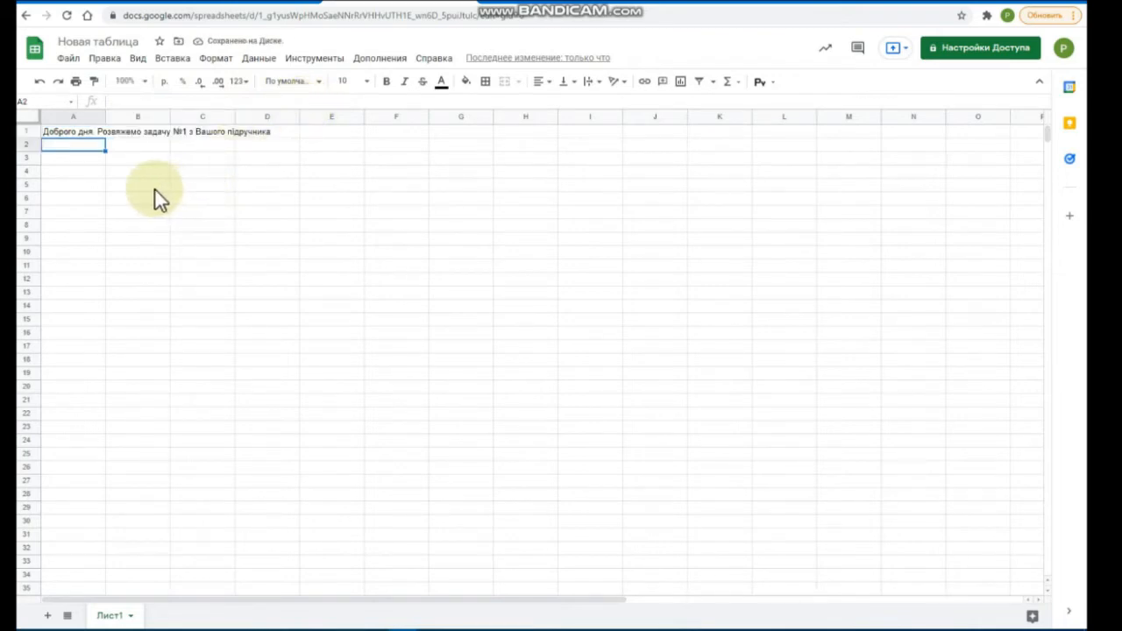
Paste the image of Задача 1's opening lines at A2, and copy a screenshot of its continuation from the textbook PDF in Chrome
key("ctrl+v")
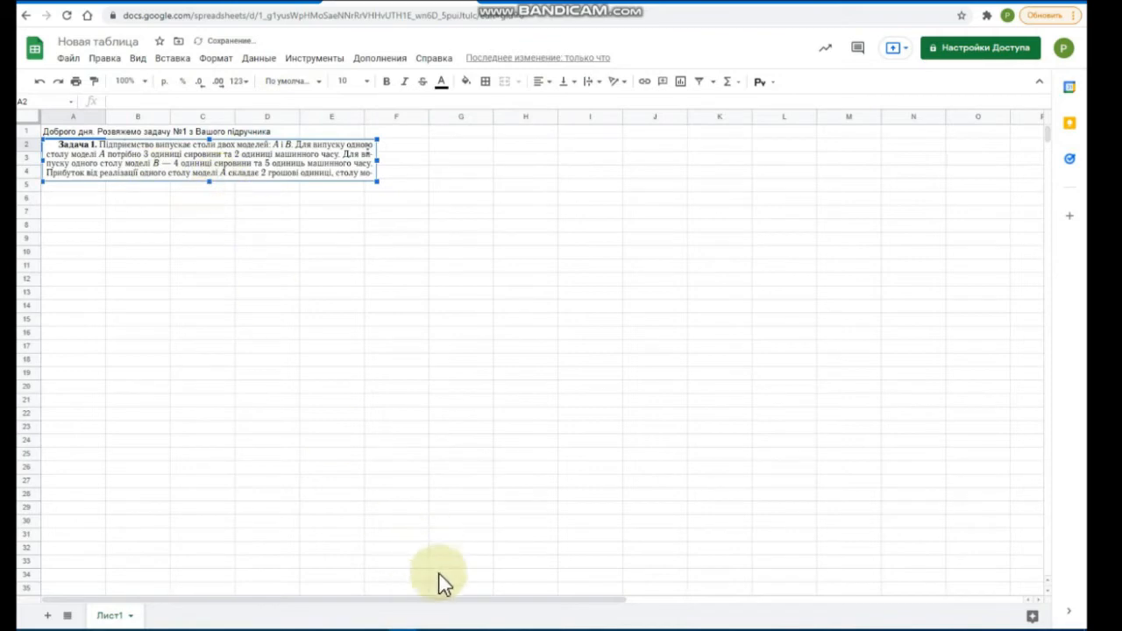
mouse_move(289, 621)
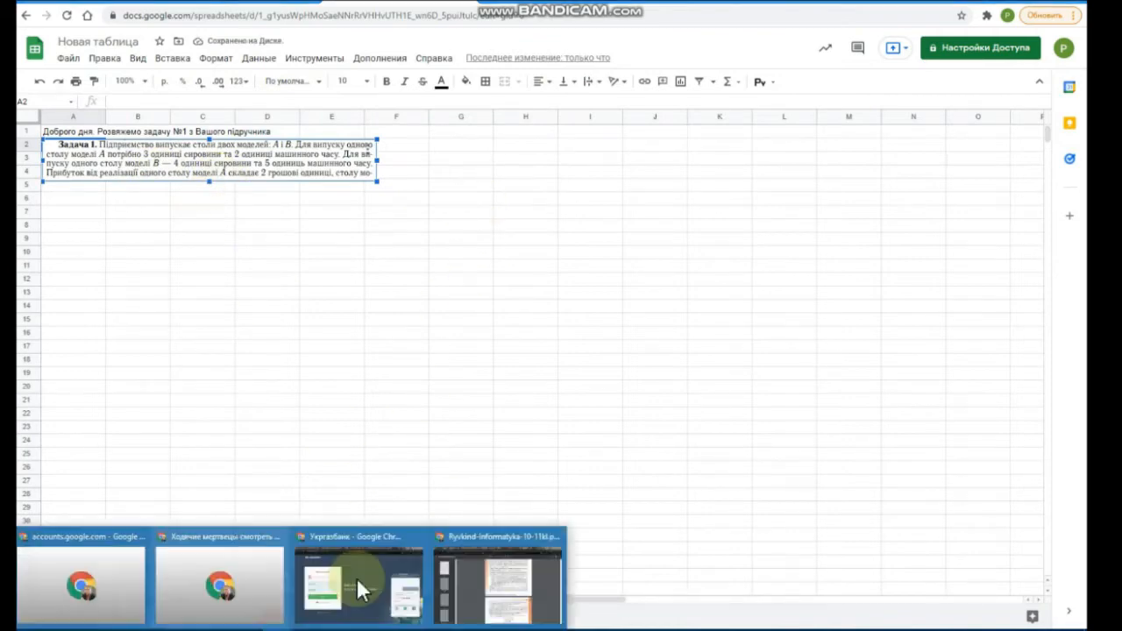
left_click(522, 586)
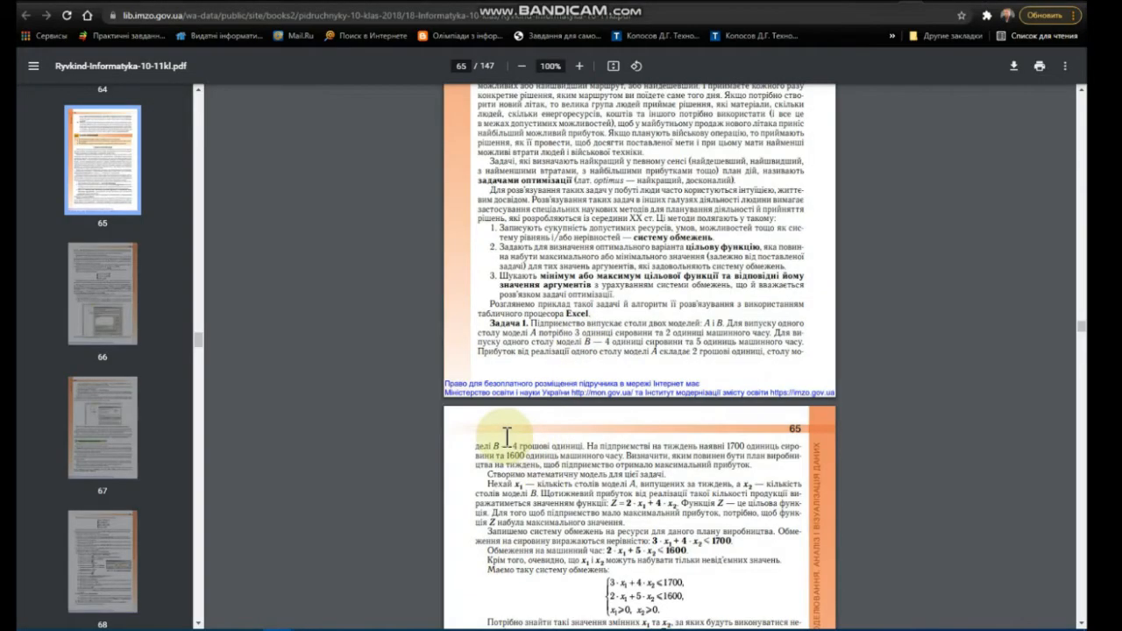
key("Print")
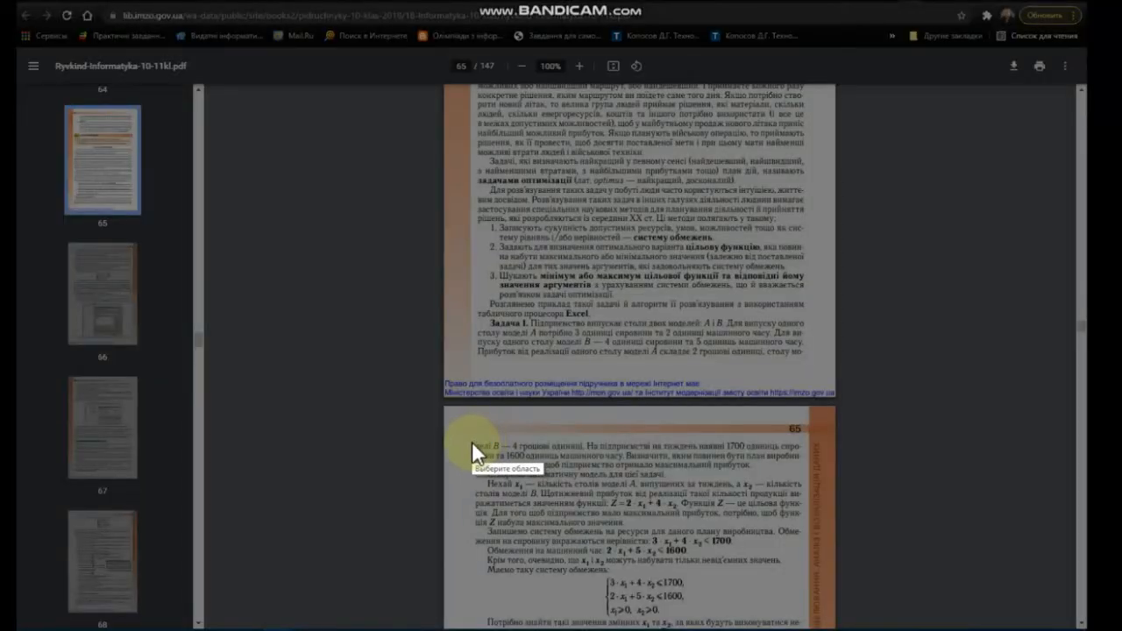
left_click_drag(470, 440, 805, 480)
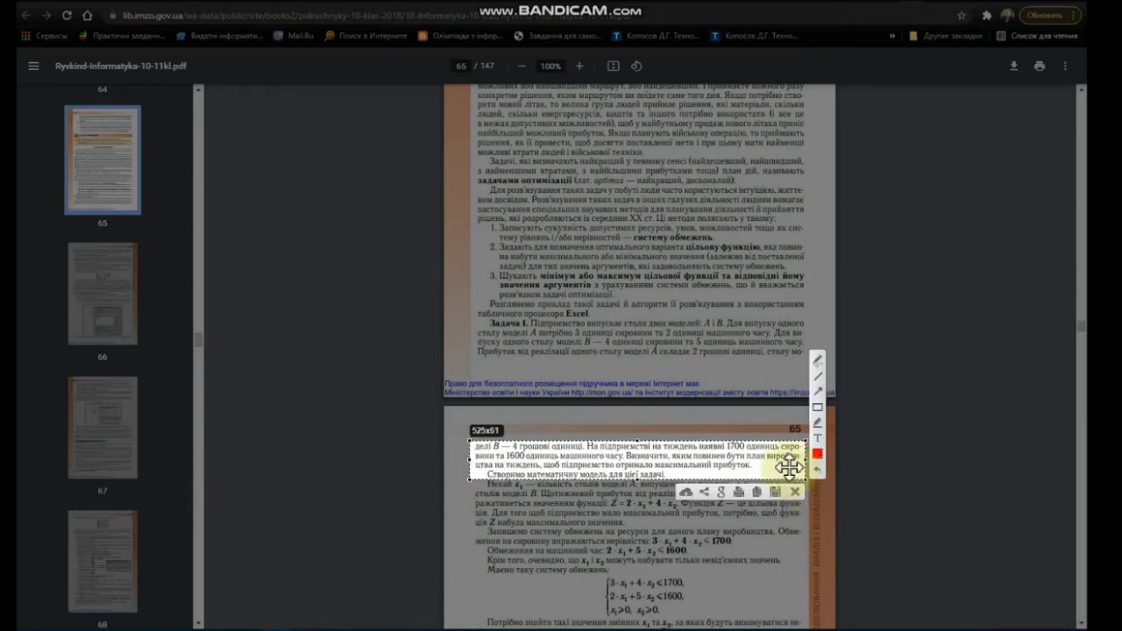
left_click(758, 496)
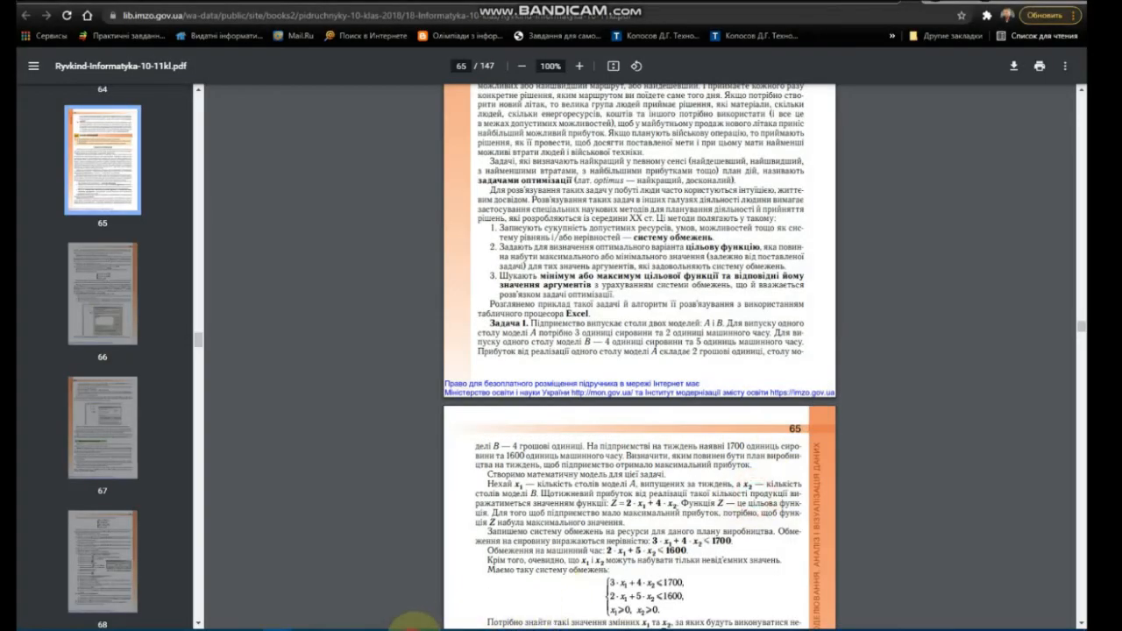
Paste the continuation image into the Google Sheets spreadsheet and place it directly below the first part of the problem statement
left_click(495, 600)
key("ctrl+v")
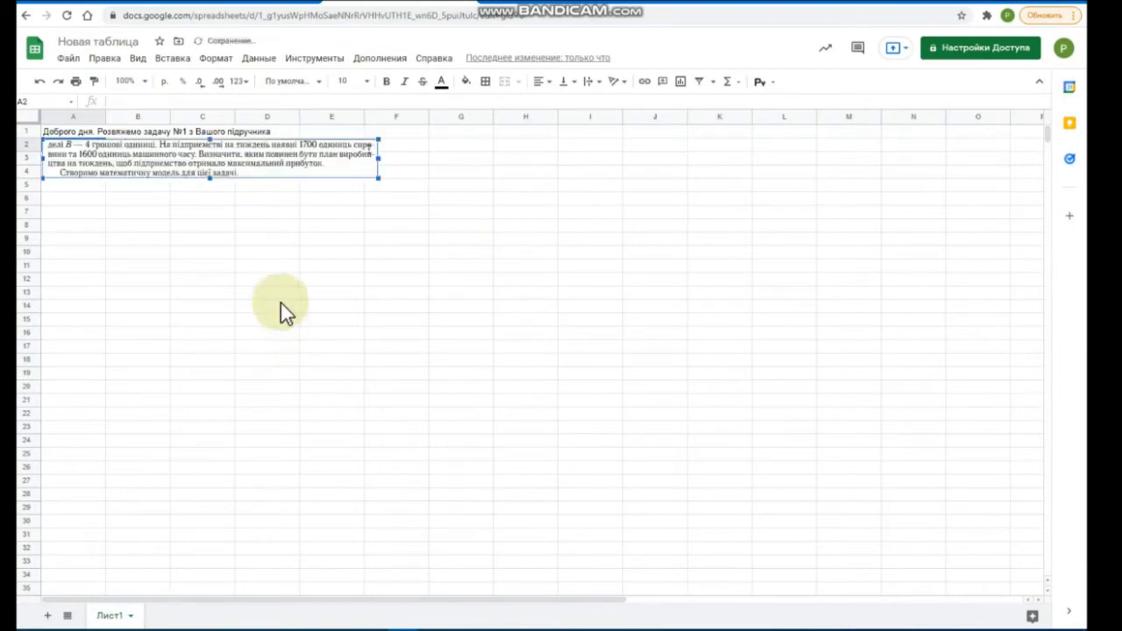
left_click_drag(237, 149, 240, 198)
left_click(276, 281)
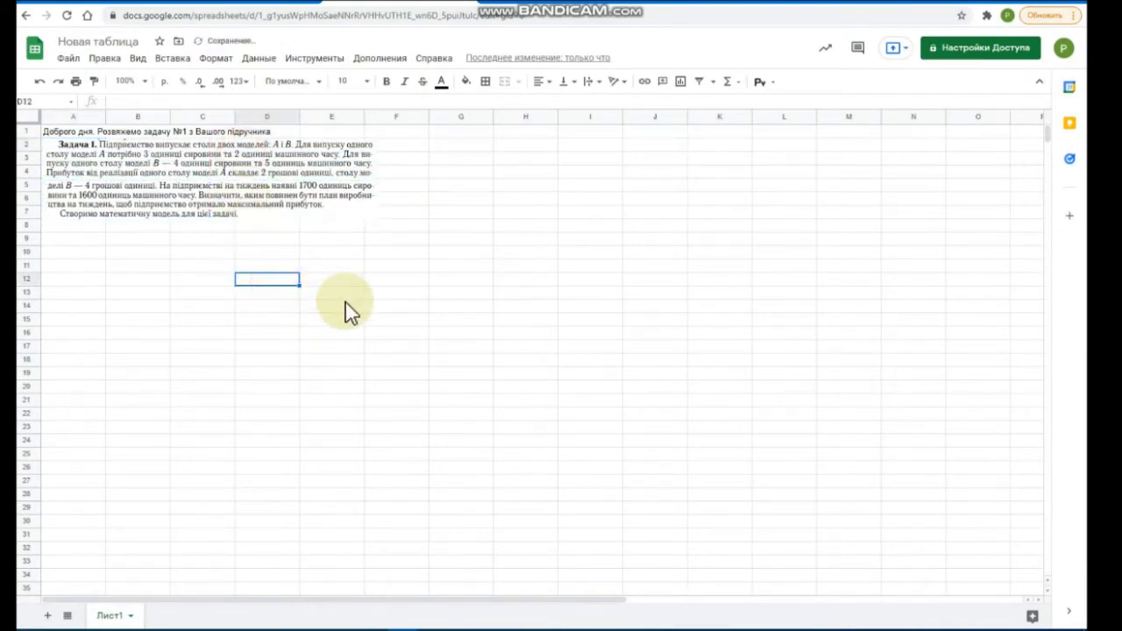
Enter "Для того, щоб її розв'язати потрібно побудувати систему рівнянь" in cell A9
left_click(102, 240)
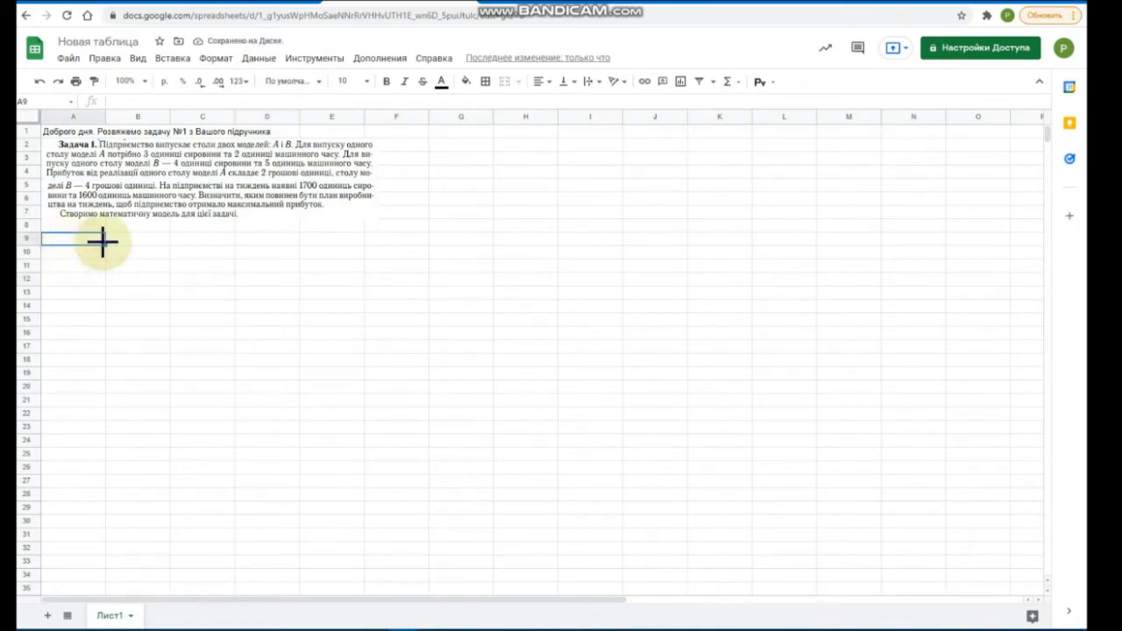
type("Для того")
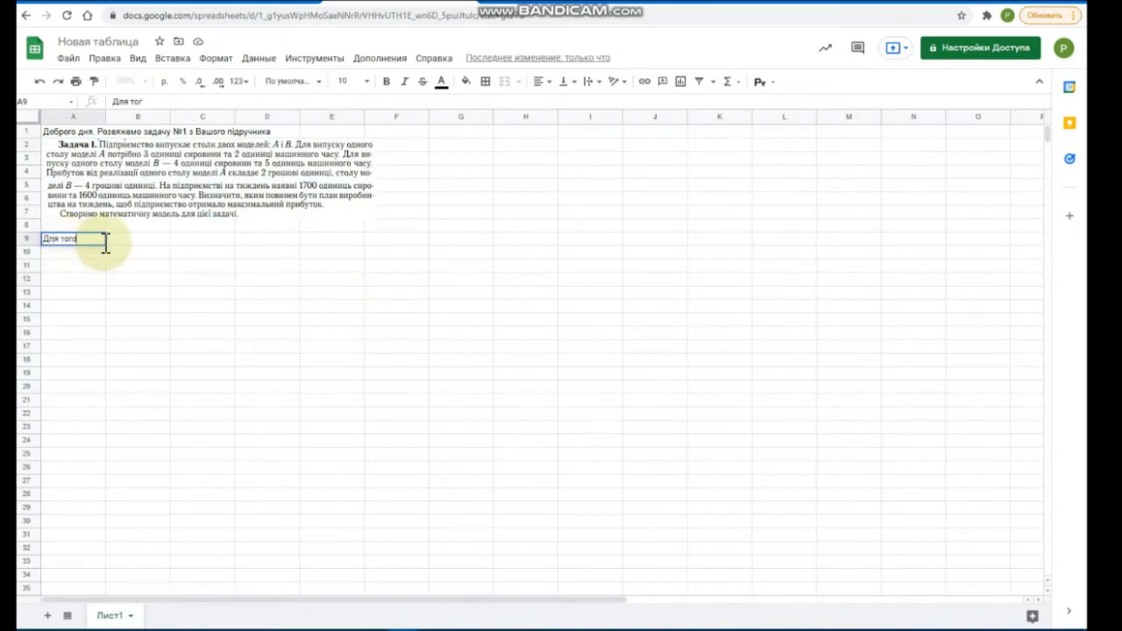
type(", щоб її розв")
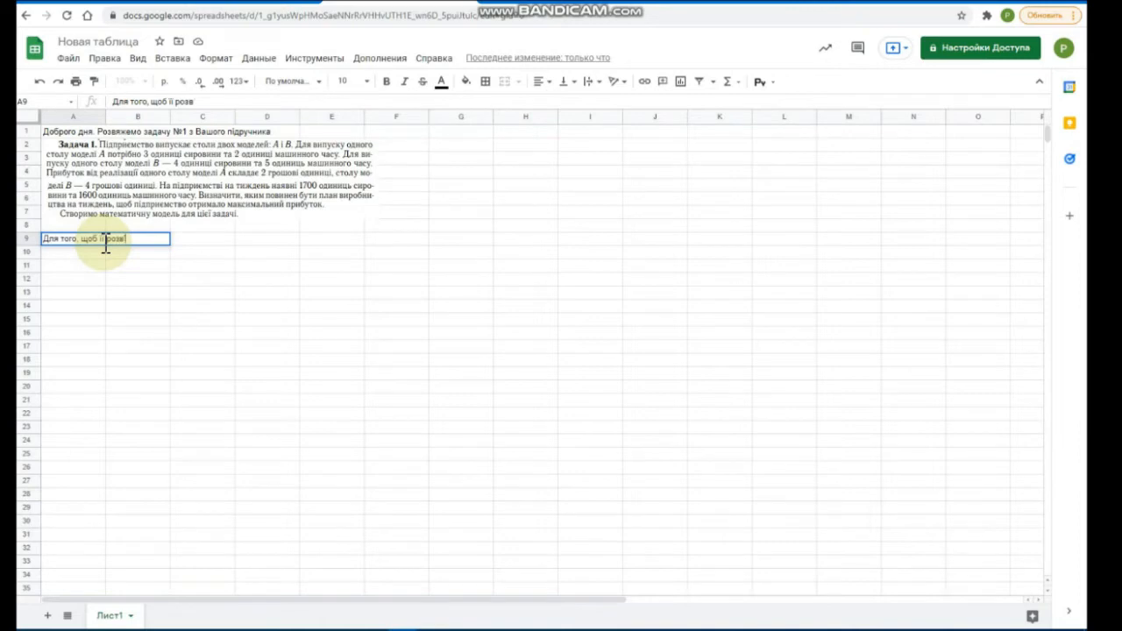
type("'язати потріб")
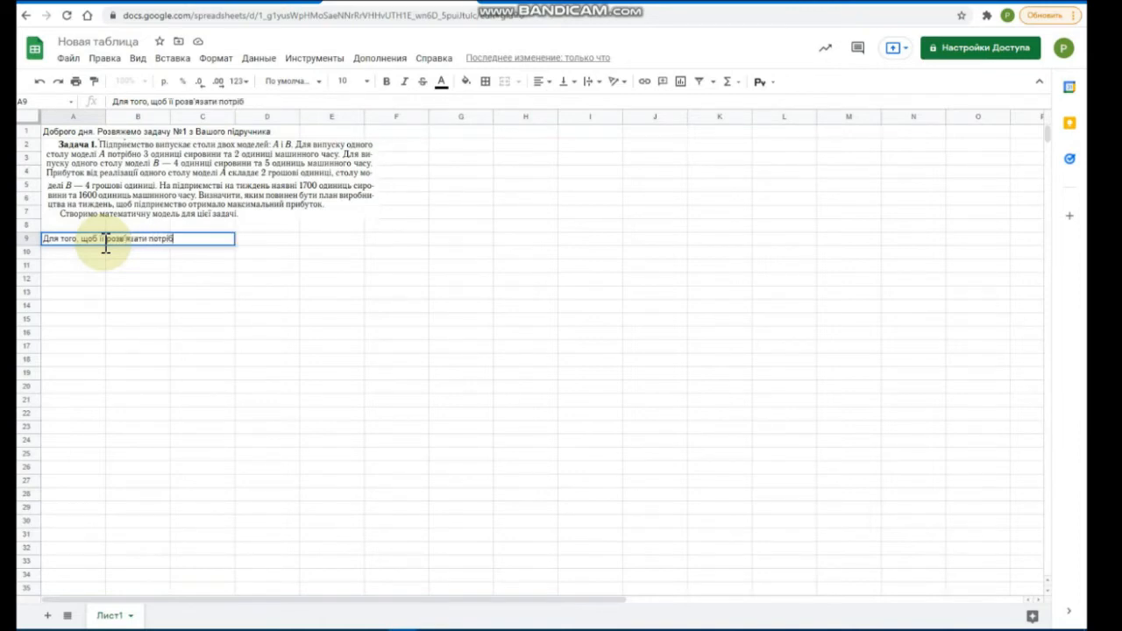
type("но побудувати систему рівнянь")
key("Return")
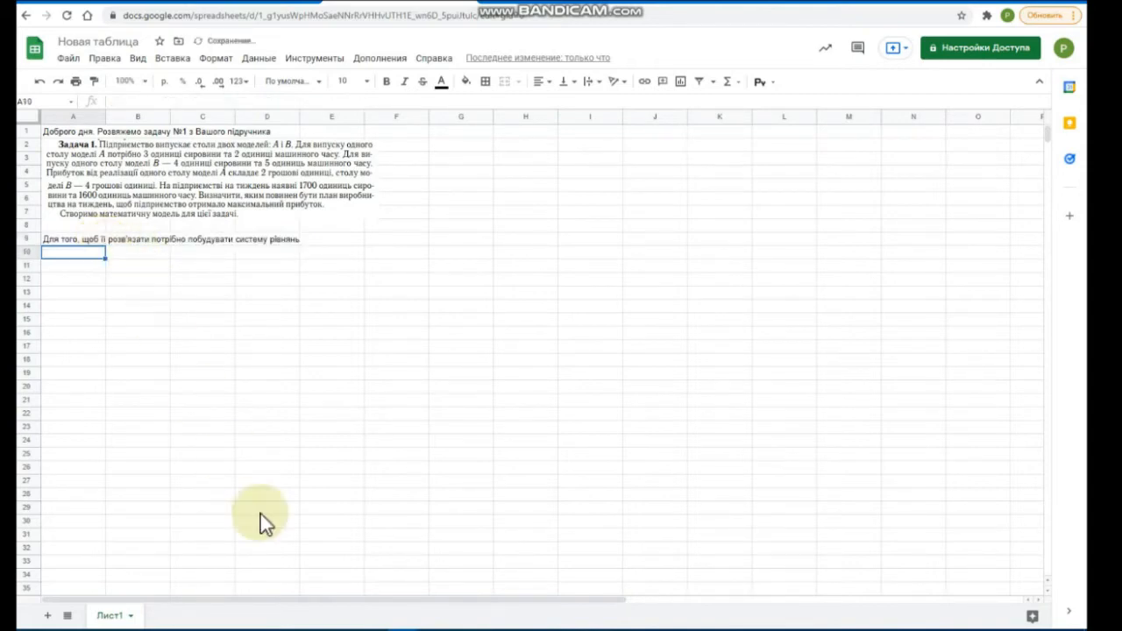
Switch to the textbook PDF and copy a screenshot of the three-line constraint system on page 65
mouse_move(309, 629)
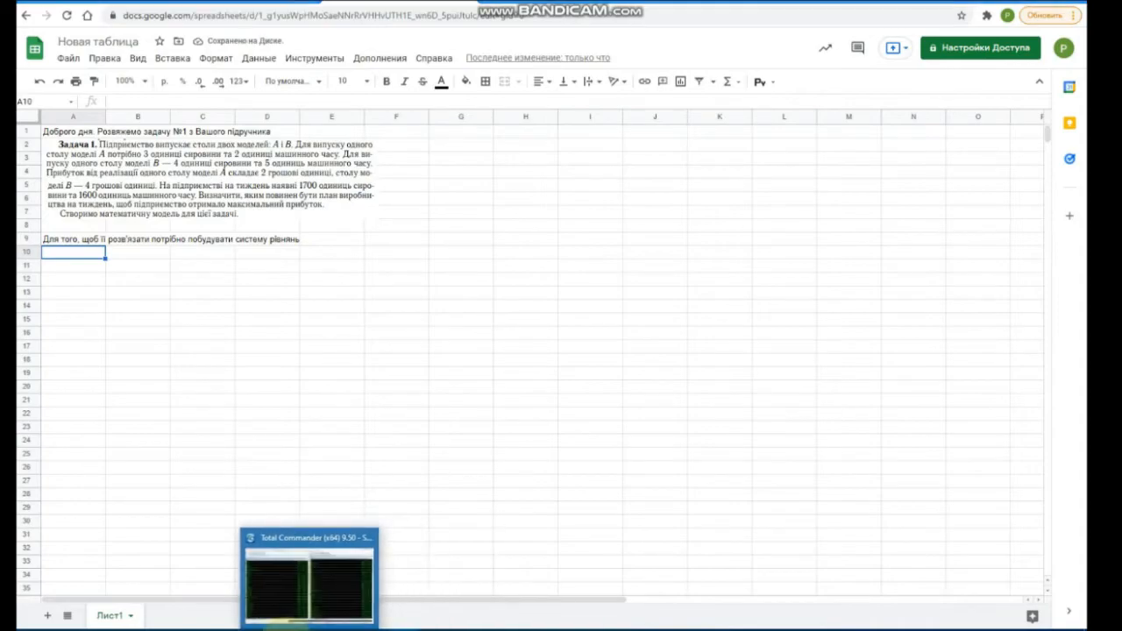
left_click(494, 589)
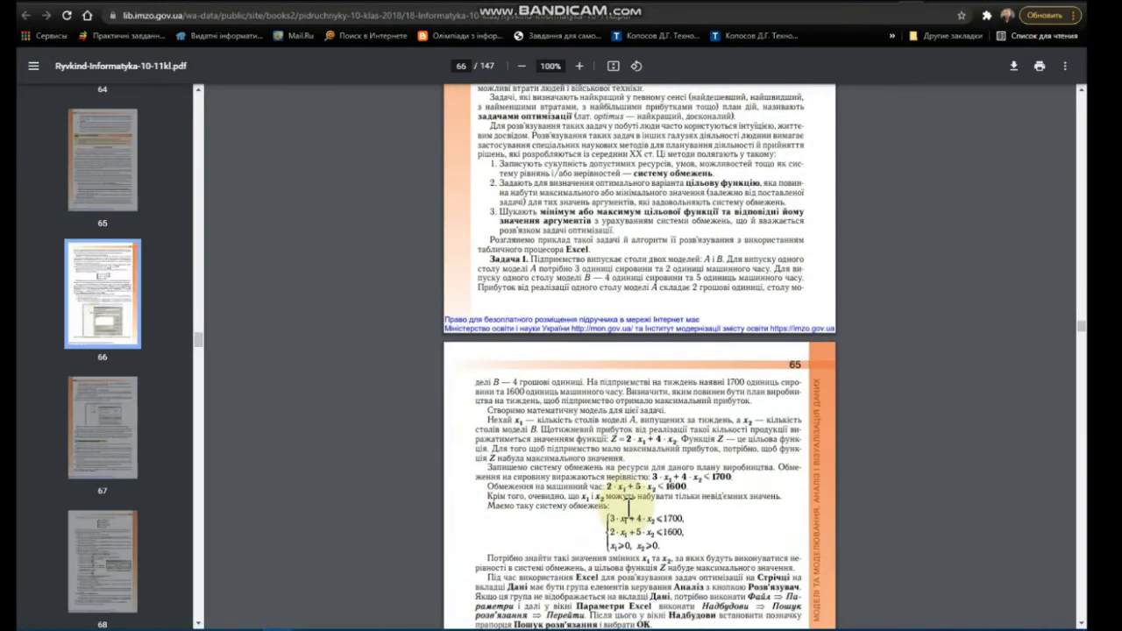
scroll(627, 507, "down", 1)
key("super+shift+s")
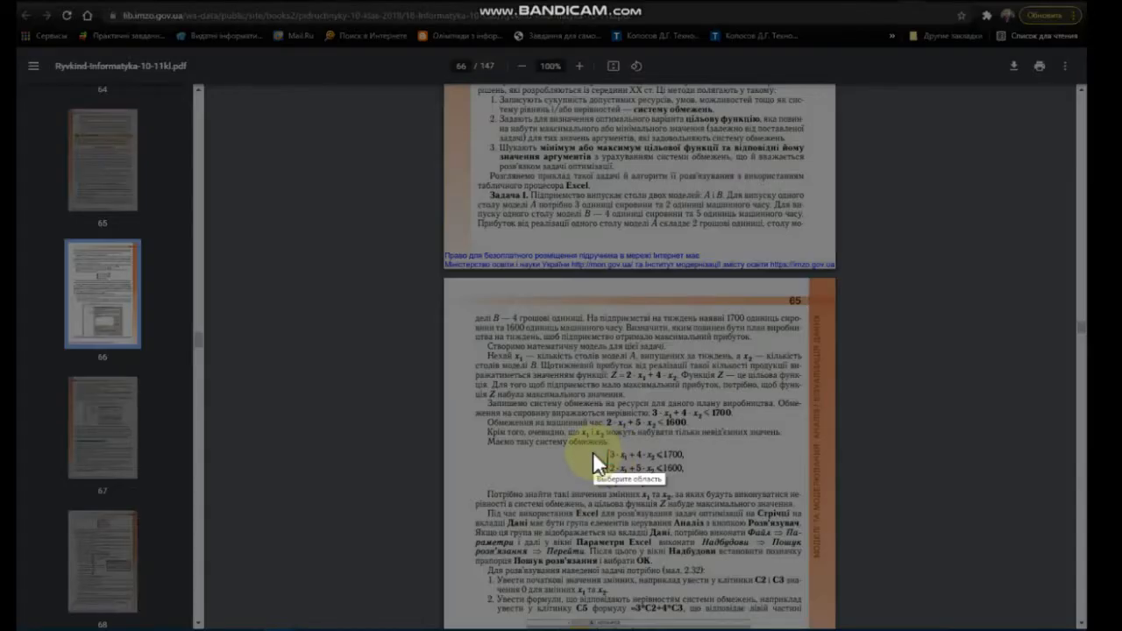
mouse_move(599, 447)
left_mouse_down()
mouse_move(675, 465)
mouse_move(712, 487)
mouse_move(702, 489)
left_mouse_up()
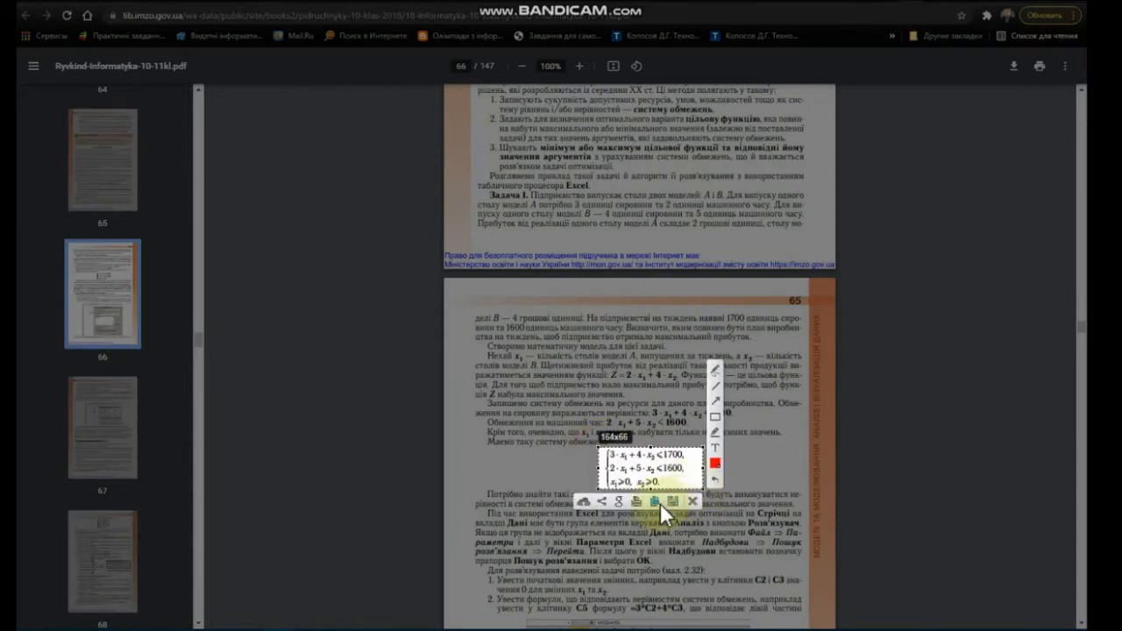
left_click(654, 502)
Return to the Google Sheets spreadsheet, paste the constraint system image and place it below the A9 text, over rows 11 to 14
mouse_move(400, 624)
left_click(496, 606)
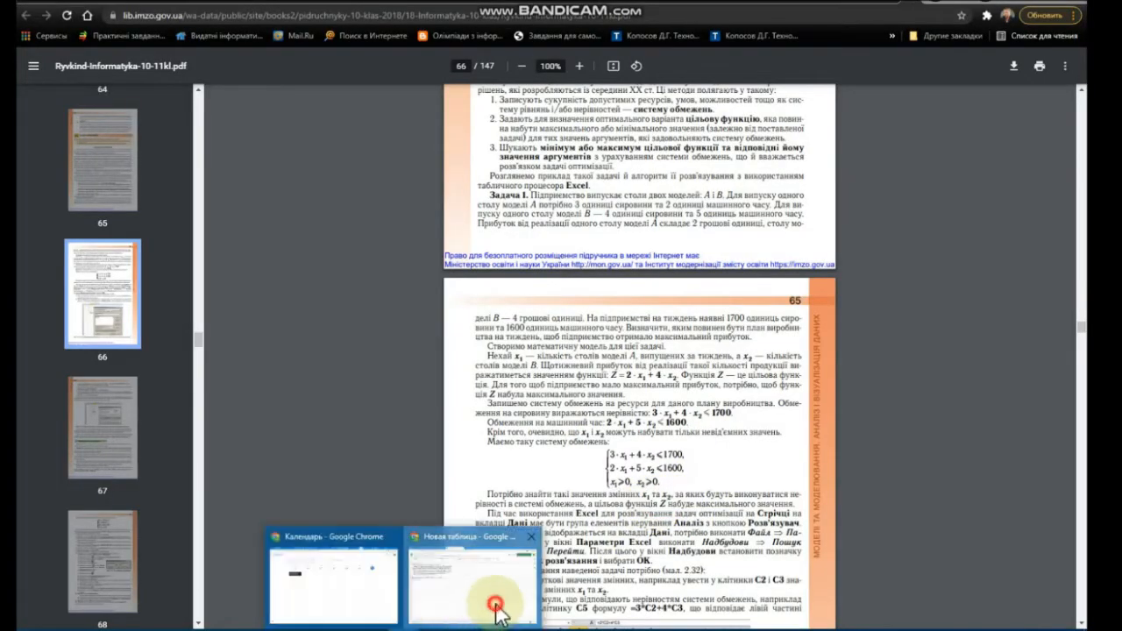
key("ctrl+v")
left_click_drag(134, 278, 157, 292)
Enter the variable explanation "Де x1 та x2 це столи обох моделей" in cell A15
left_click(70, 324)
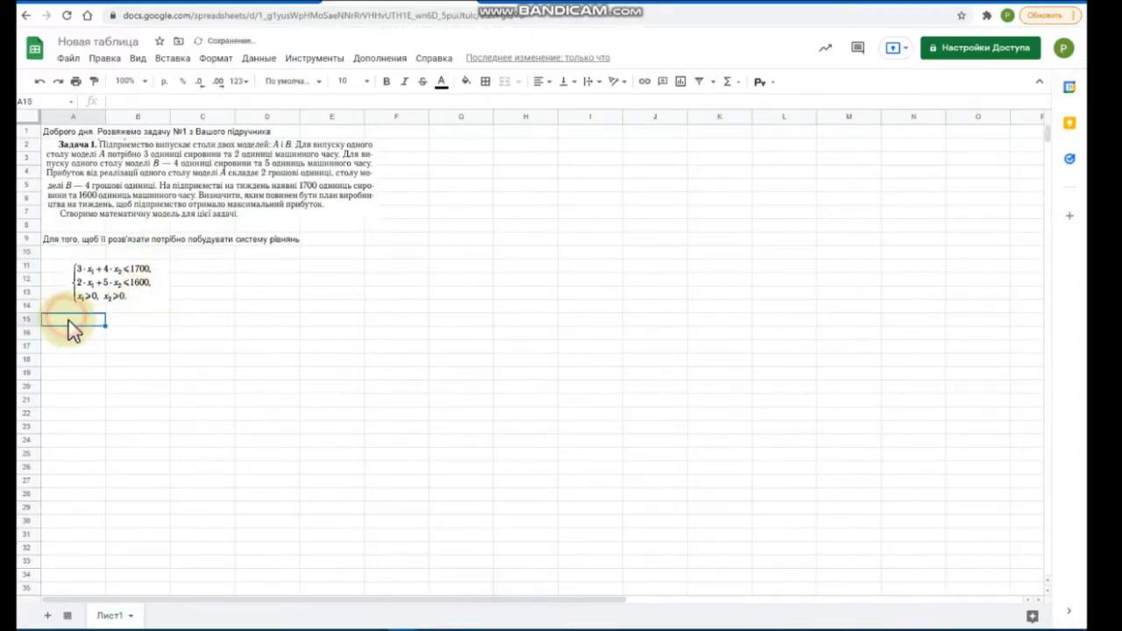
type("Де")
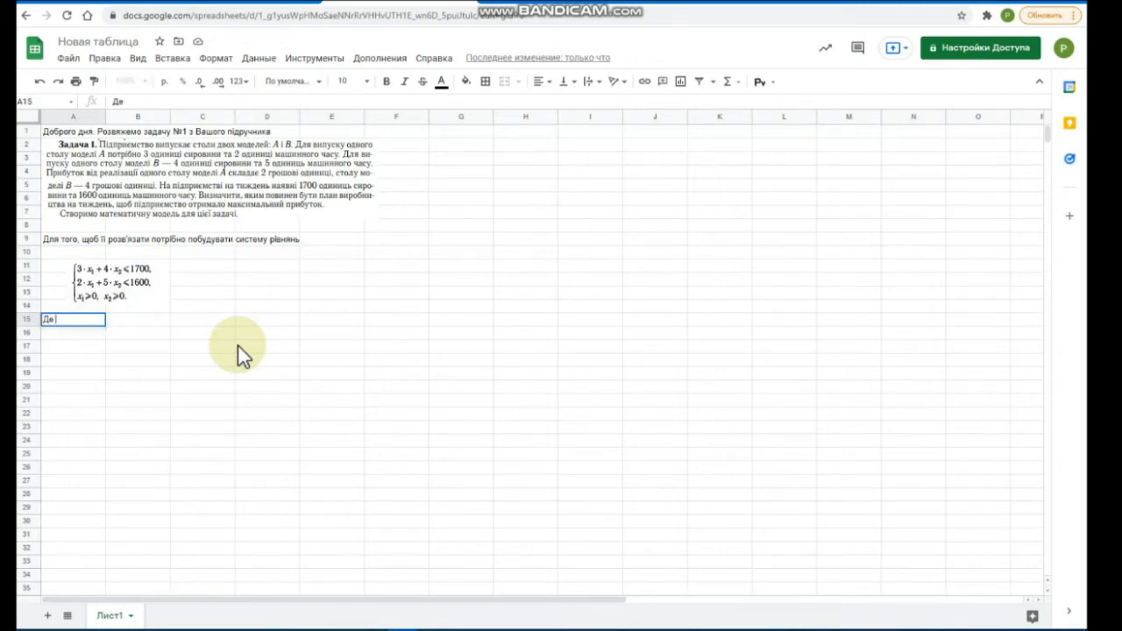
type(" ч")
key("BackSpace")
type("x1  ")
type("та x2")
type(" ці")
key("BackSpace")
type("е столи ")
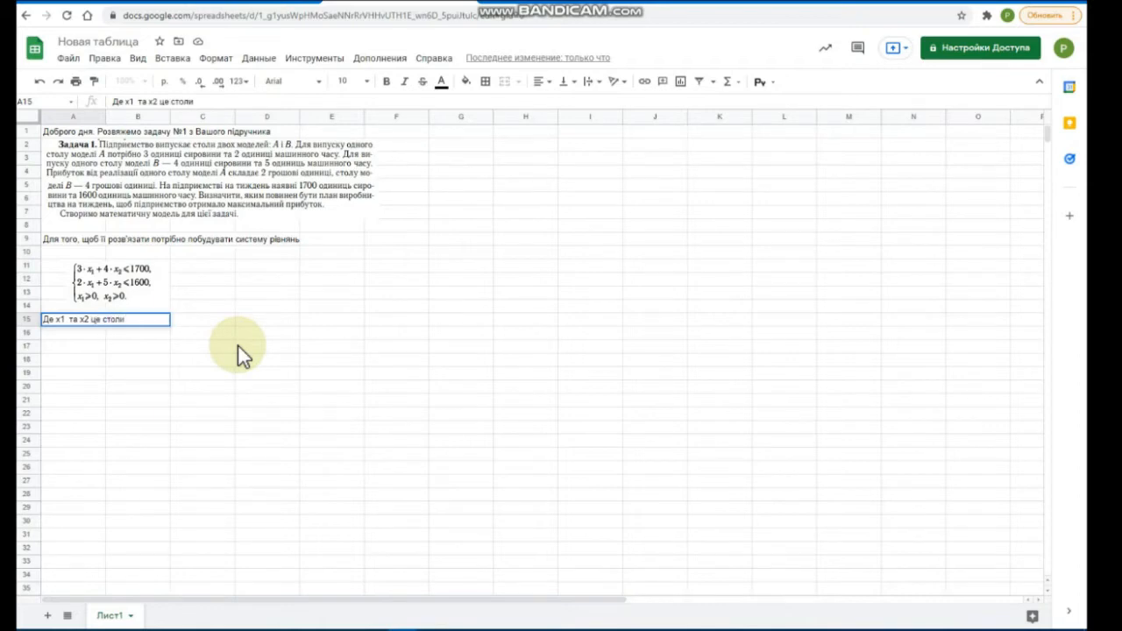
type("обох моделей")
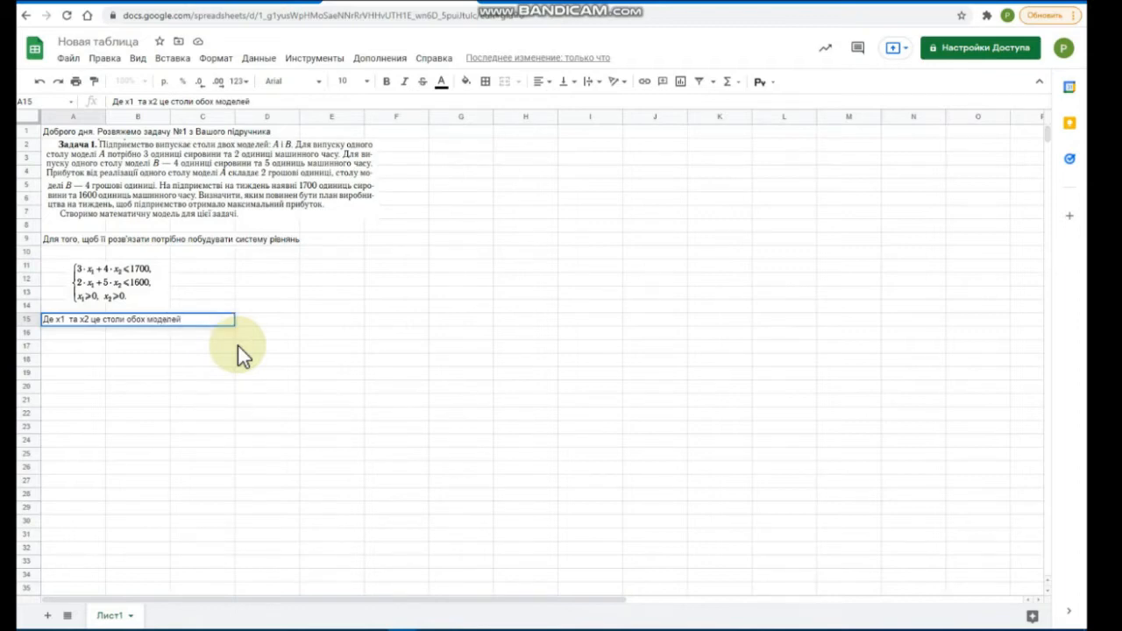
key("Return")
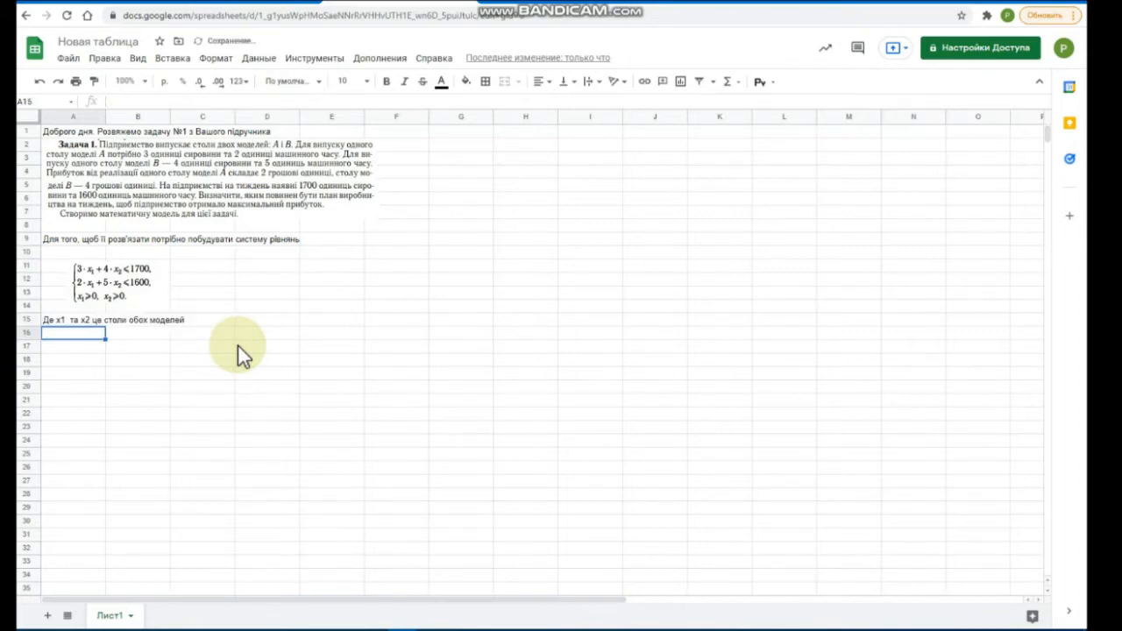
Label the first inequality in cell D11 with "сировина обох моделей столів"
left_click(251, 269)
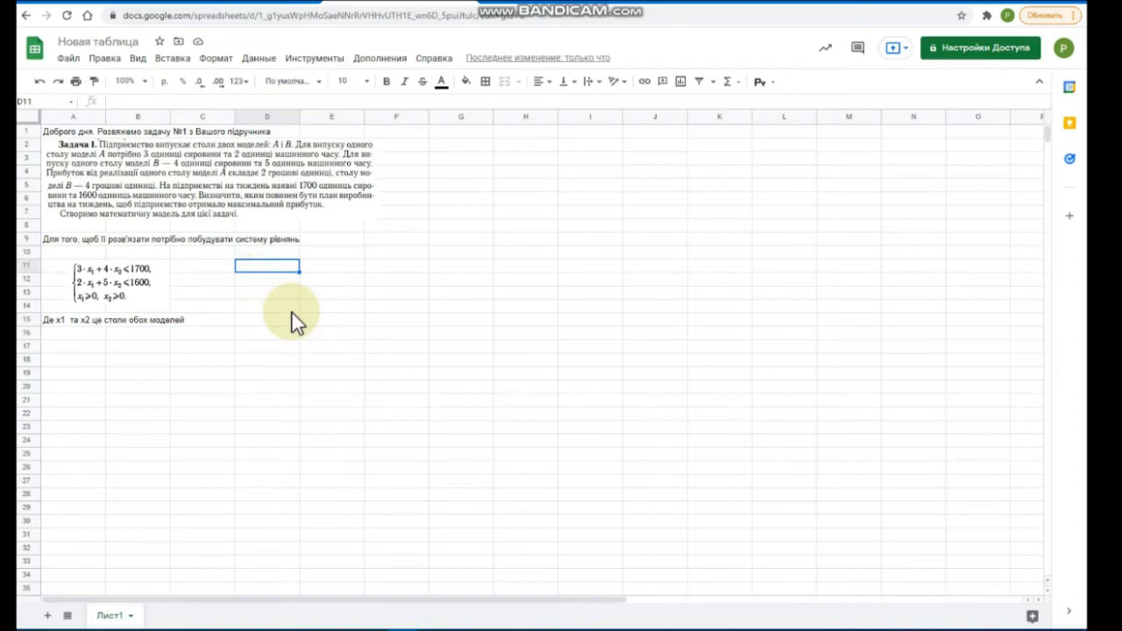
type("сировина")
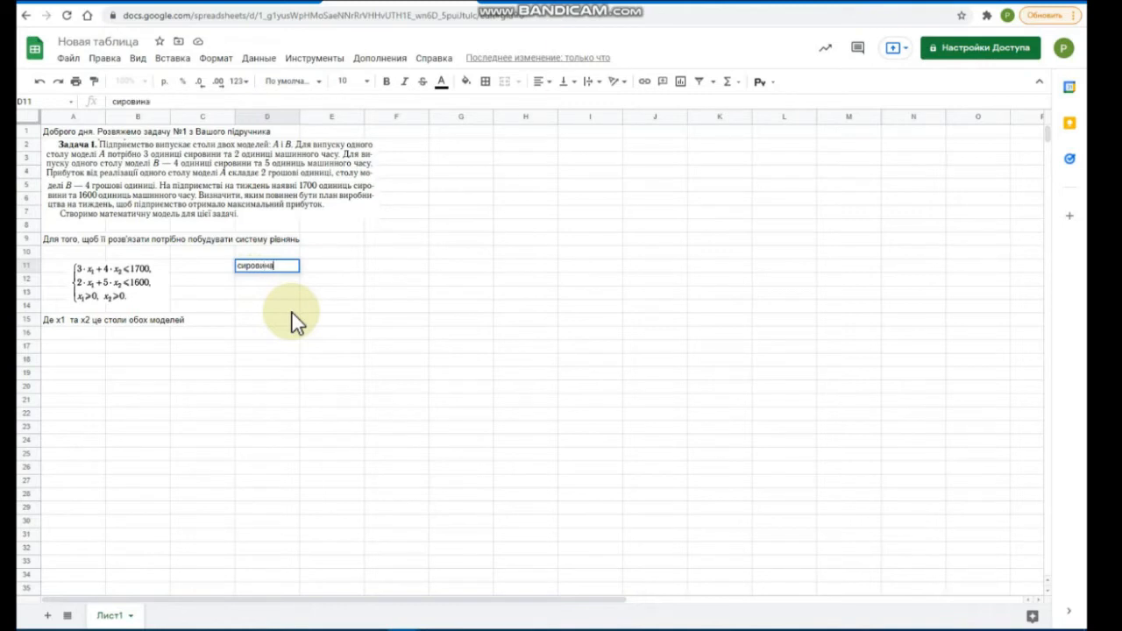
type(" обох моделей стлів")
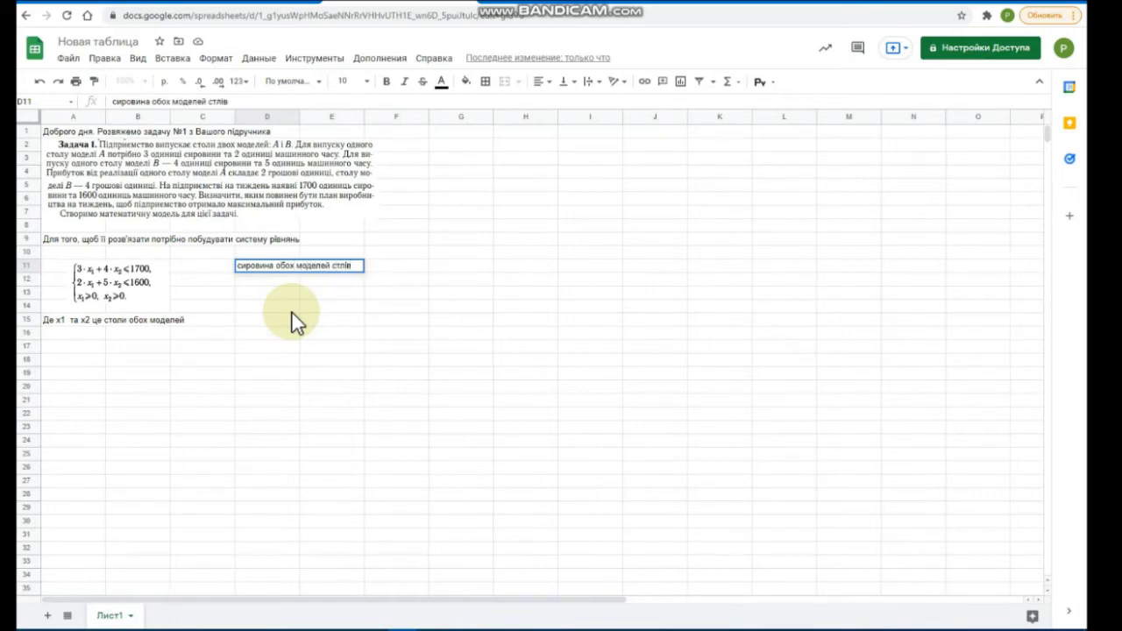
key("Left")
key("Left")
left_click(250, 276)
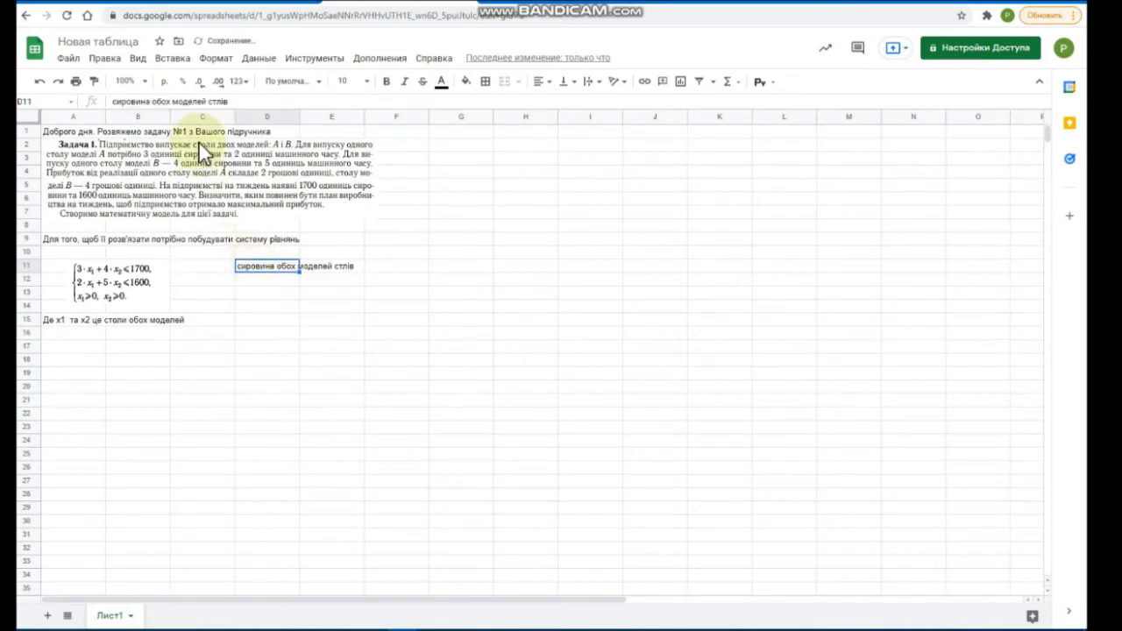
left_click(237, 101)
type("о")
key("Return")
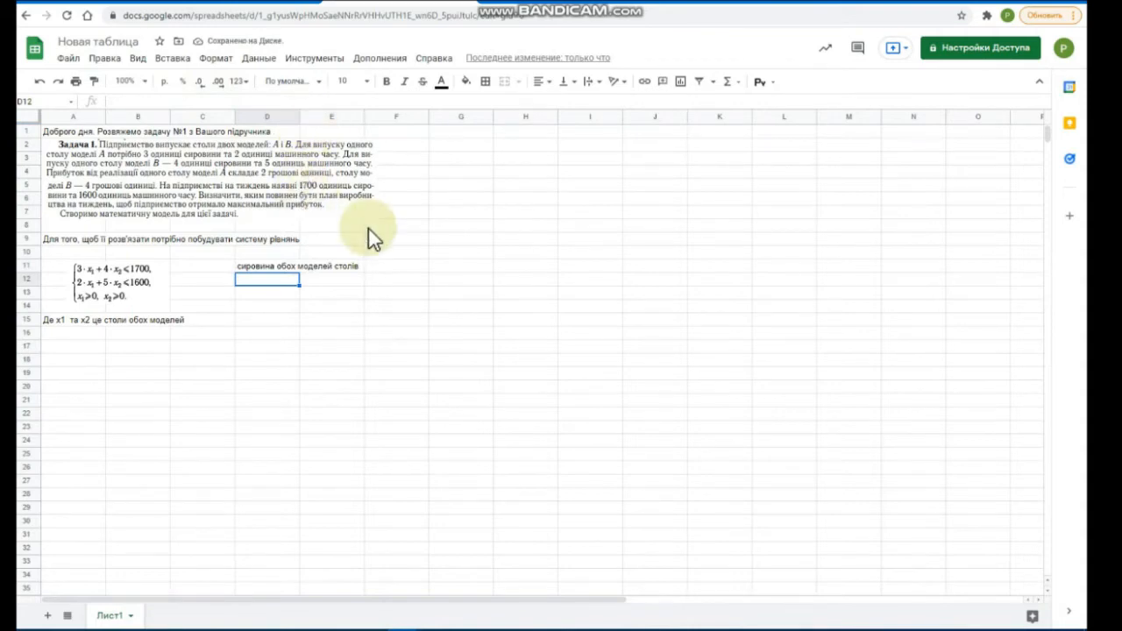
Label the second inequality in cell D12 with "одиниці машинного часу для обох столів"
type("од")
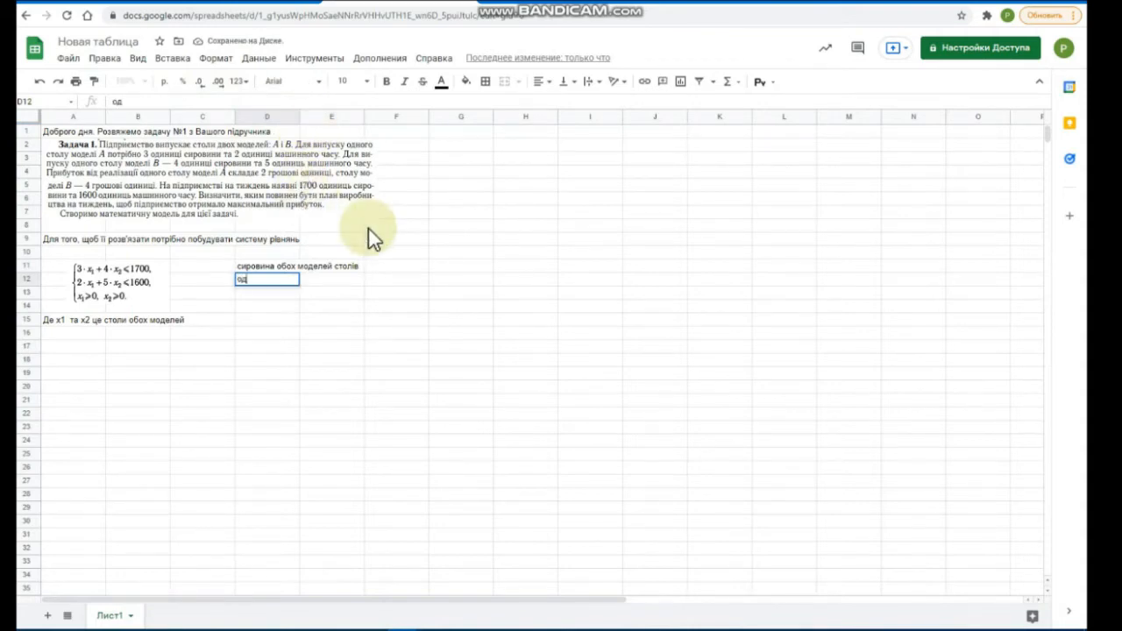
type("иниці машинн")
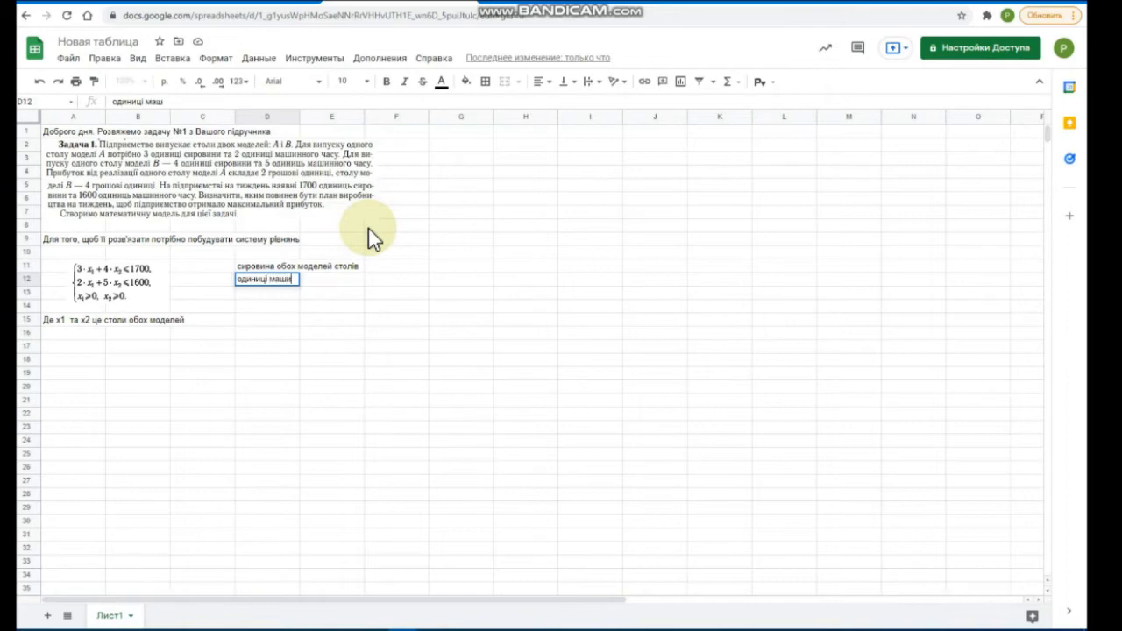
type("ого ча")
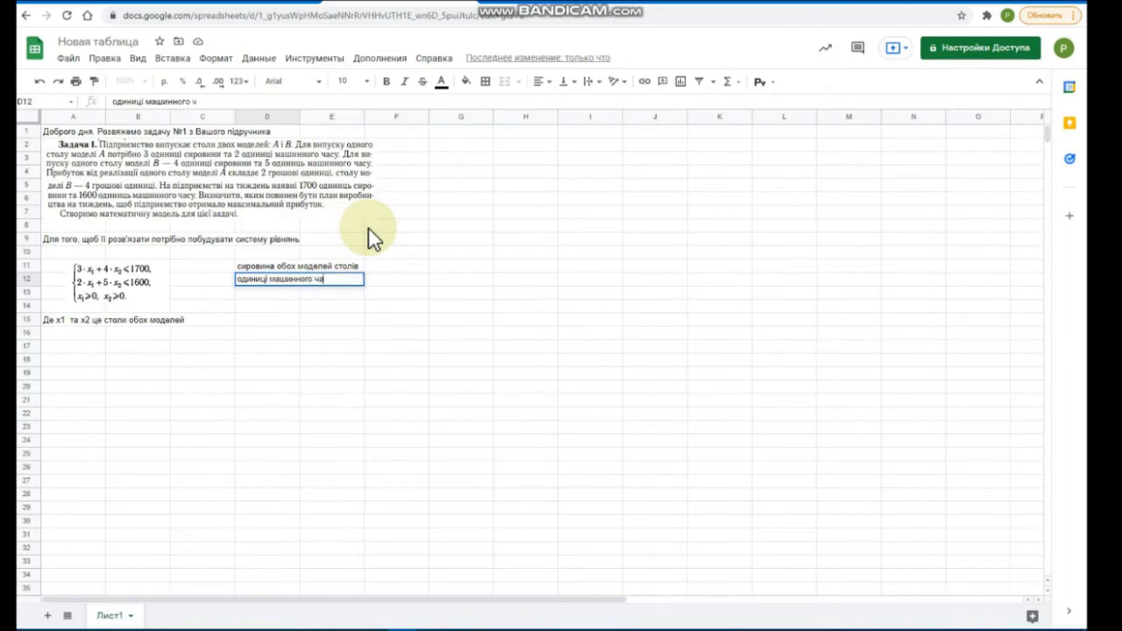
type("су для обо")
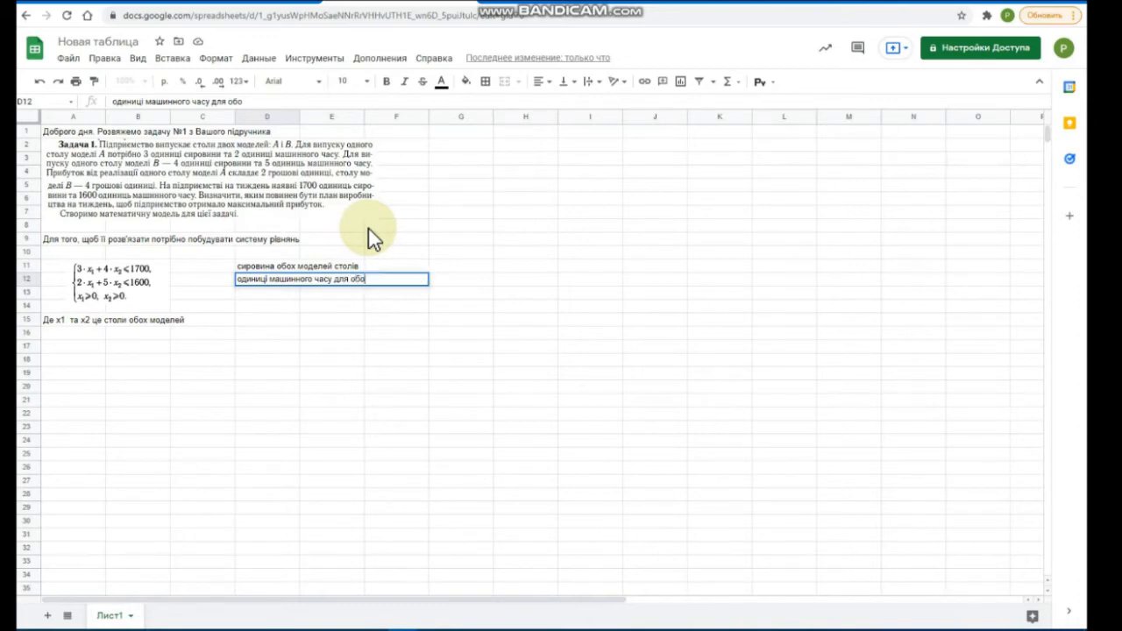
type("х столів")
key("Return")
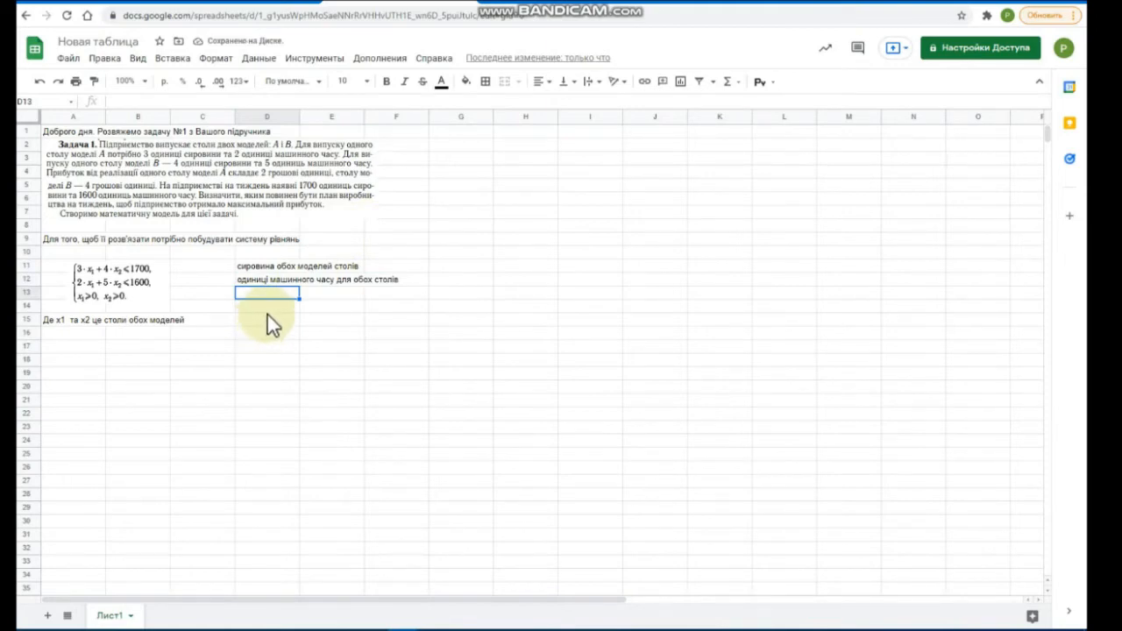
Label the third constraint line in cell D13 with "кількість столів обох моделей потрібно виготовити"
type("кількі")
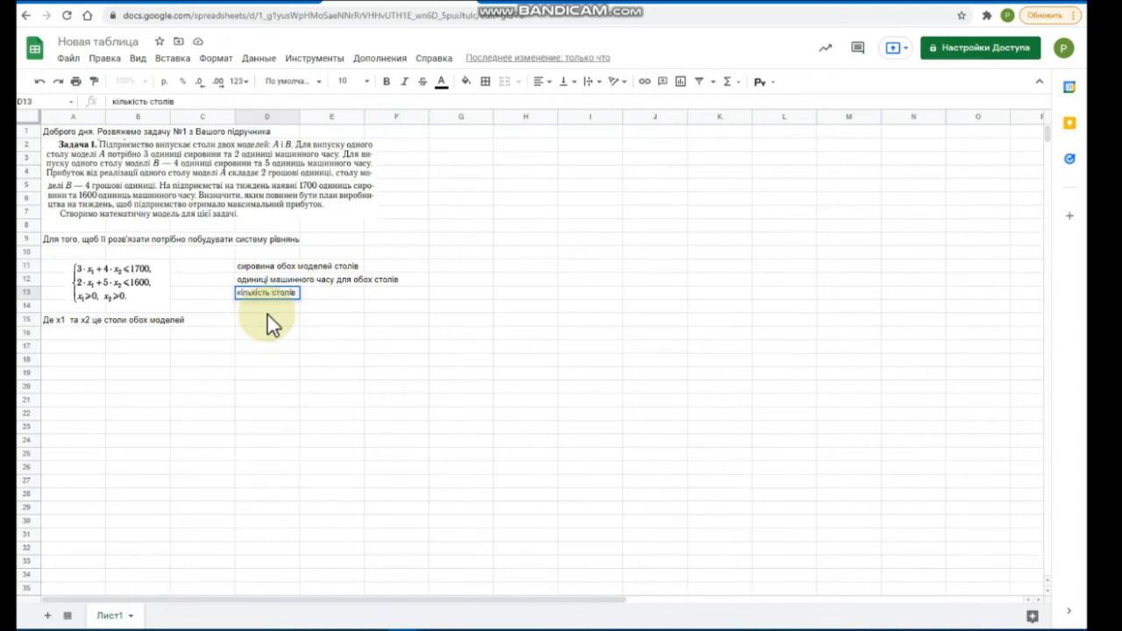
type("сть столів об")
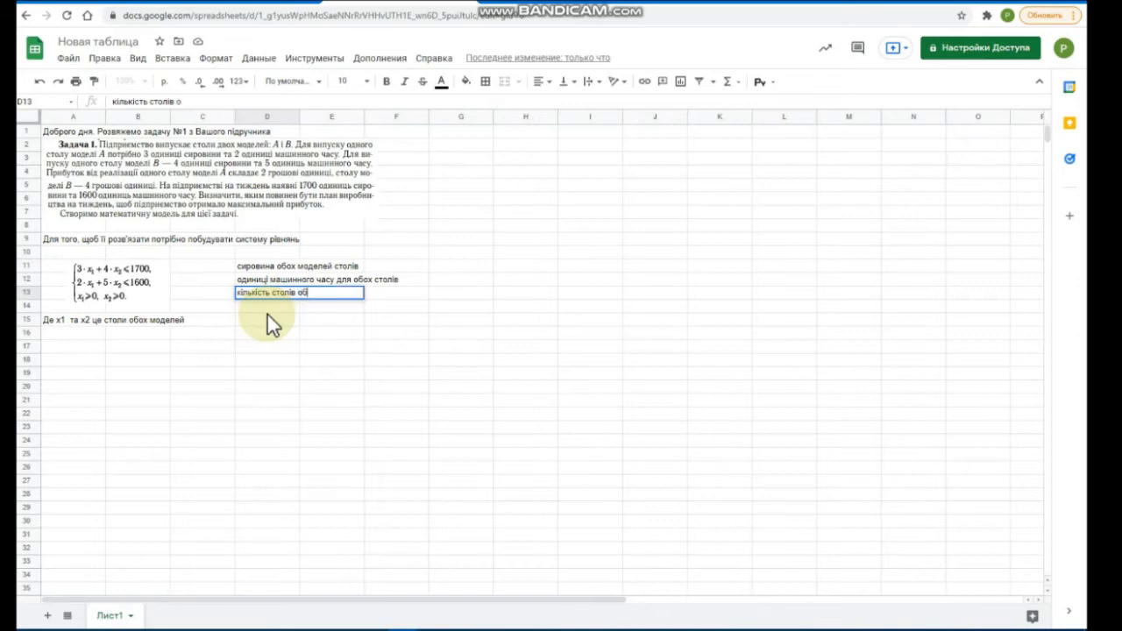
type("ох моделей потрібно")
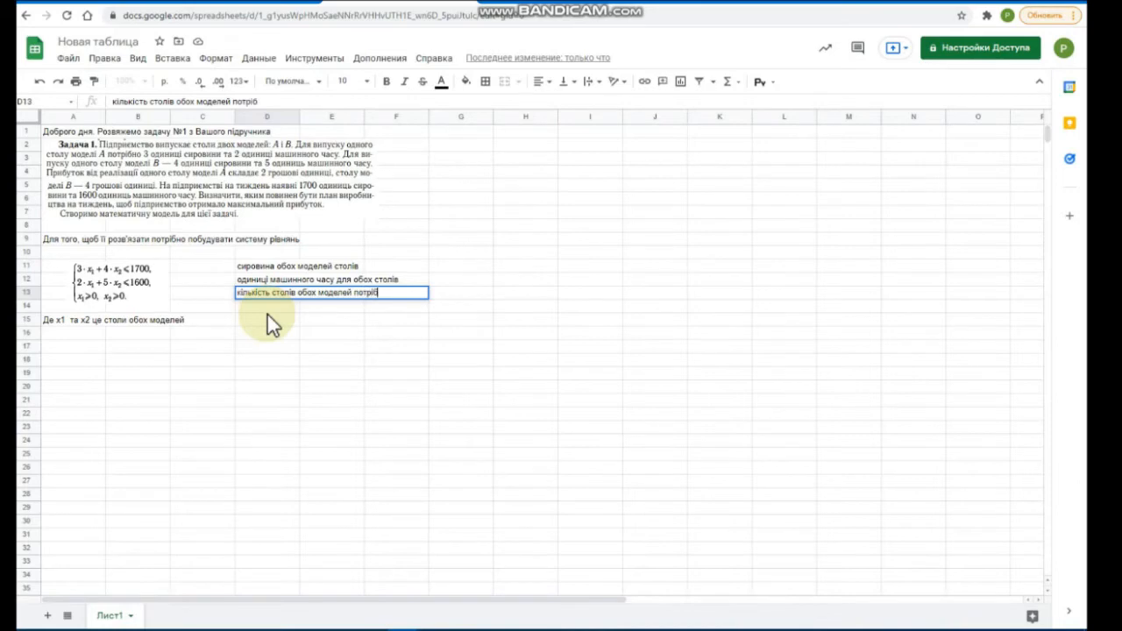
type(" виготовити")
key("Return")
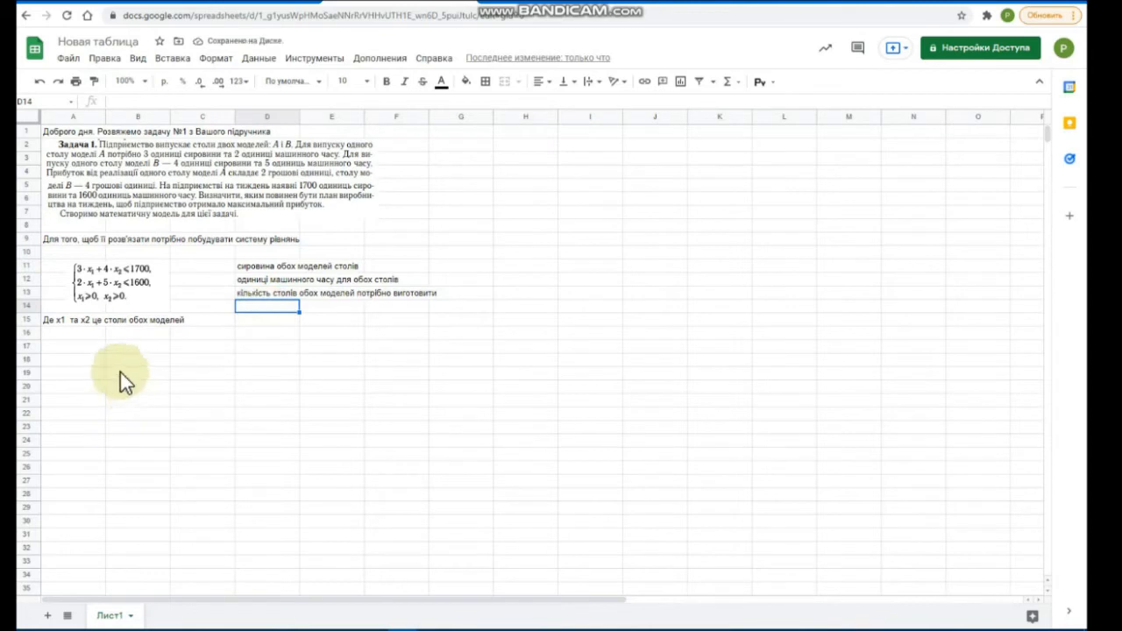
Enter the introductory sentence "Перейдемо до розв'язку задачі, використовуючи Google таблиці" in cell A17
left_click(76, 360)
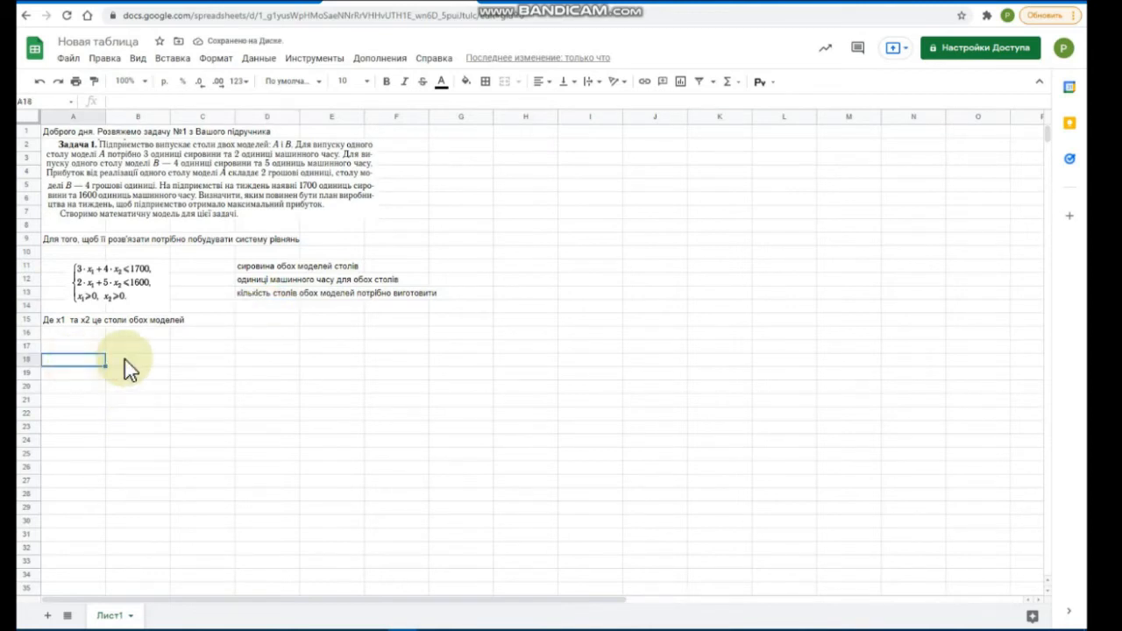
key("Up")
type("Пере")
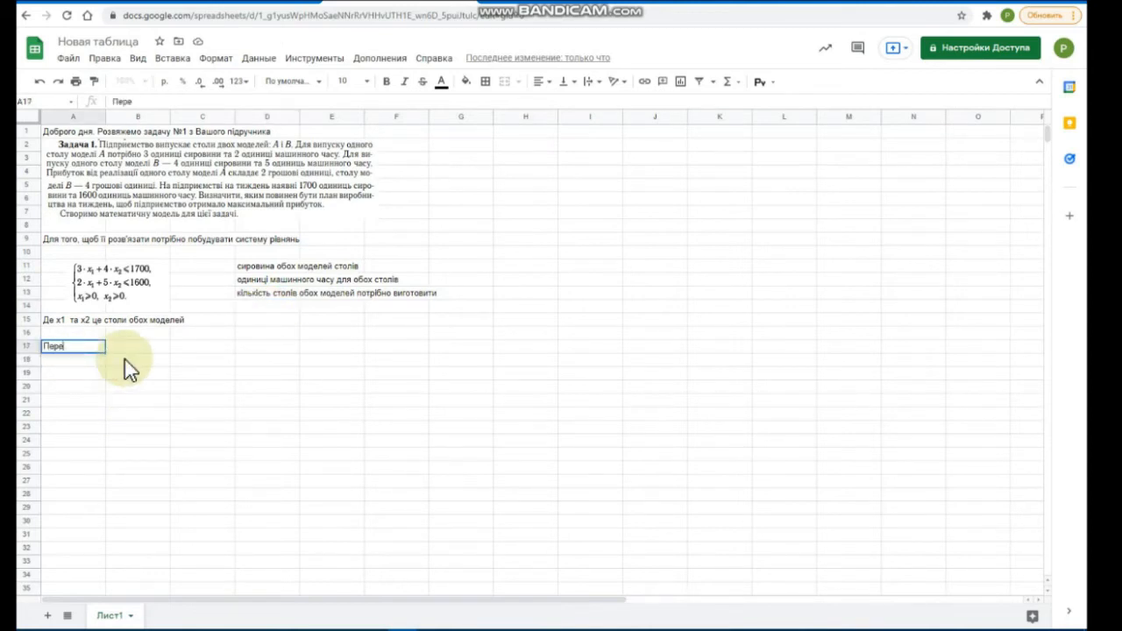
type("йдемо до розв")
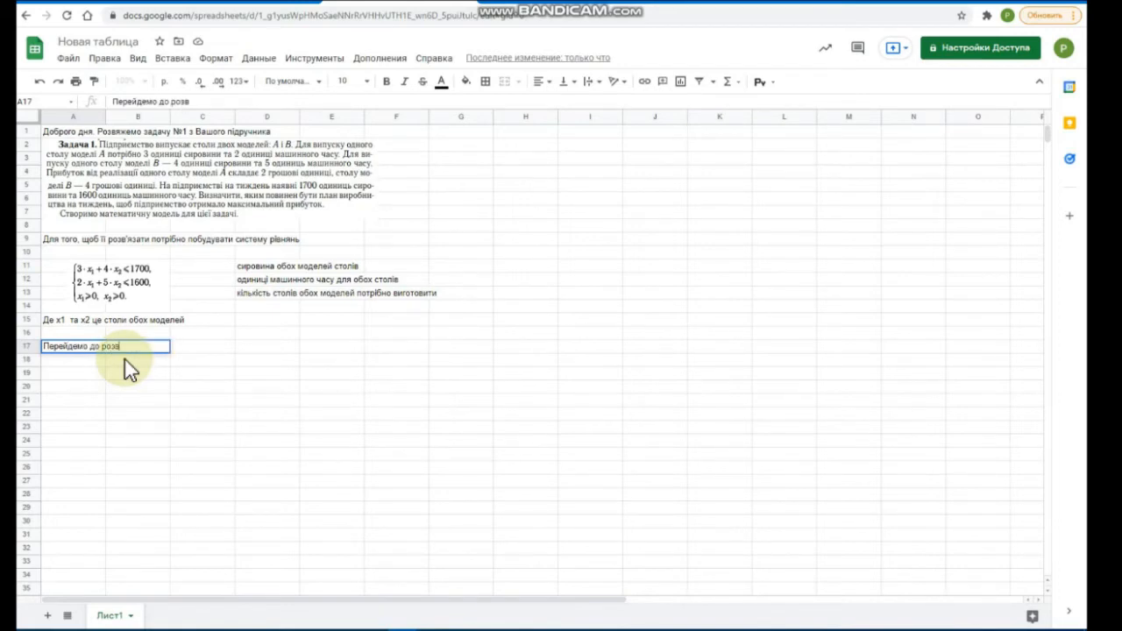
type("'язку задачі, використовуючи")
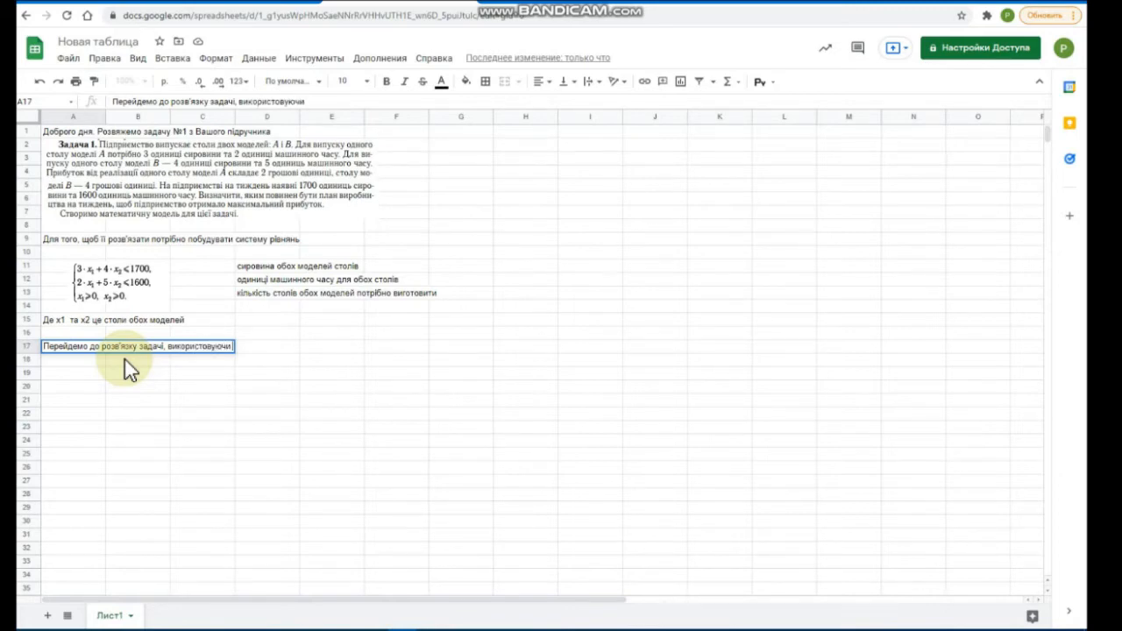
type(" Google")
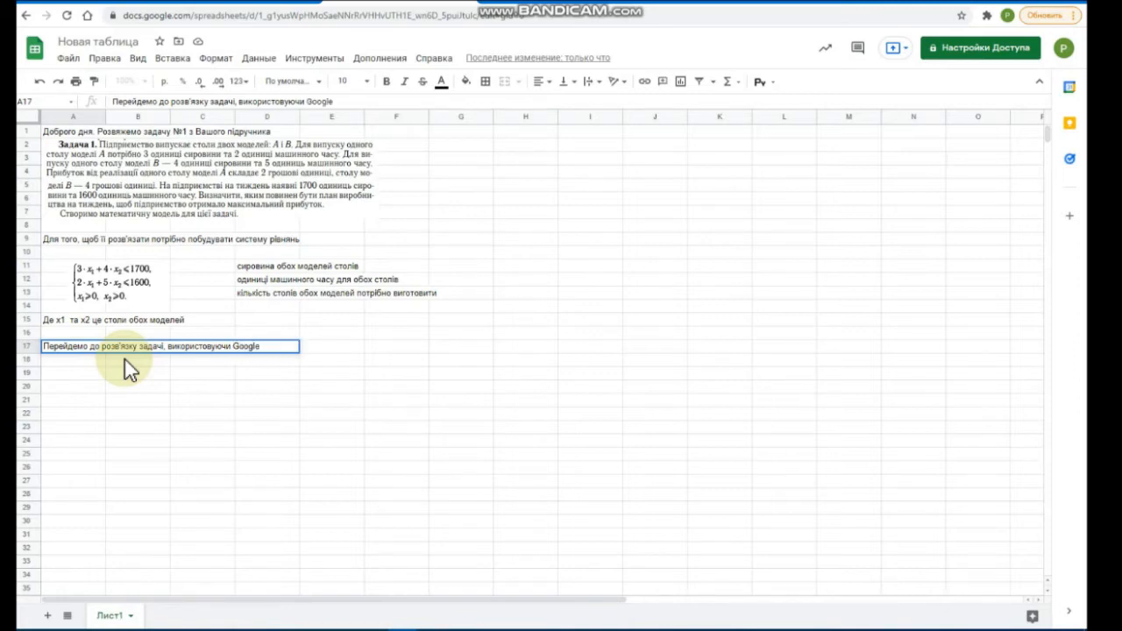
type(" таьлі===")
key("BackSpace")
key("BackSpace")
key("BackSpace")
key("BackSpace")
key("BackSpace")
key("BackSpace")
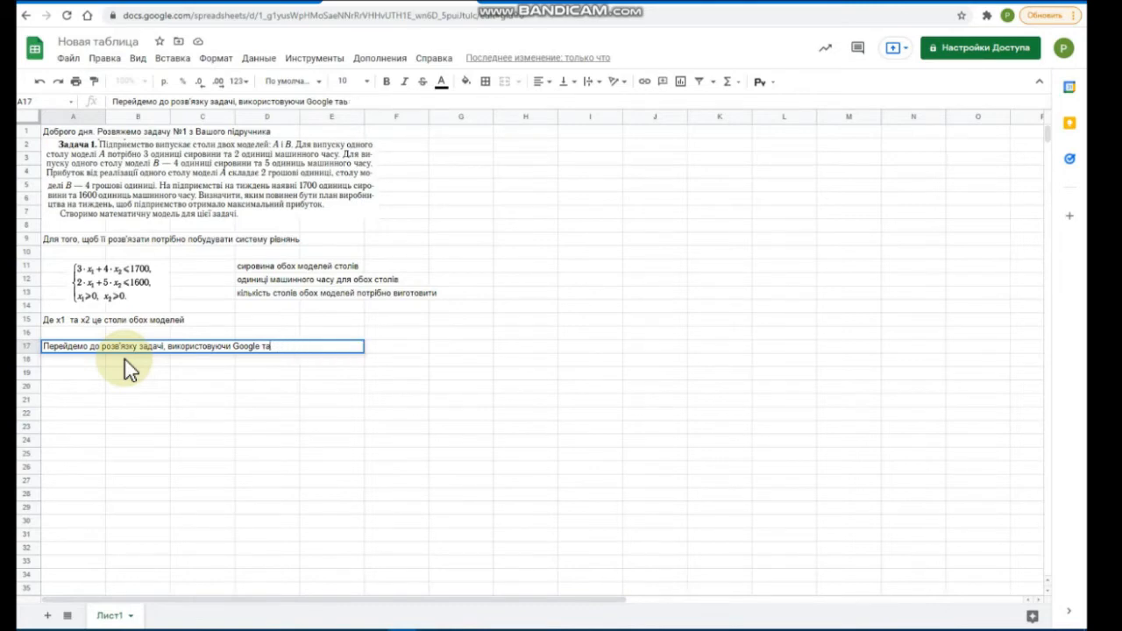
type("блиці")
key("Return")
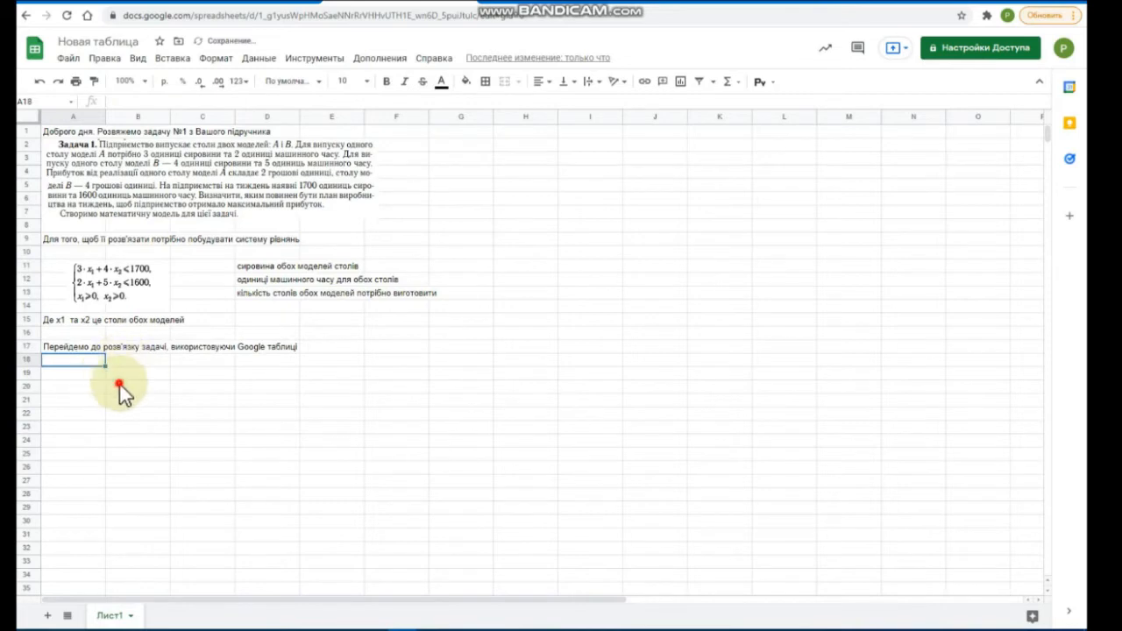
Enter the labels x1 and x2 in cells B20 and B21, n1 and n2 in B23 and B24, and z in B26
left_click(121, 385)
key("BackSpace")
key("Escape")
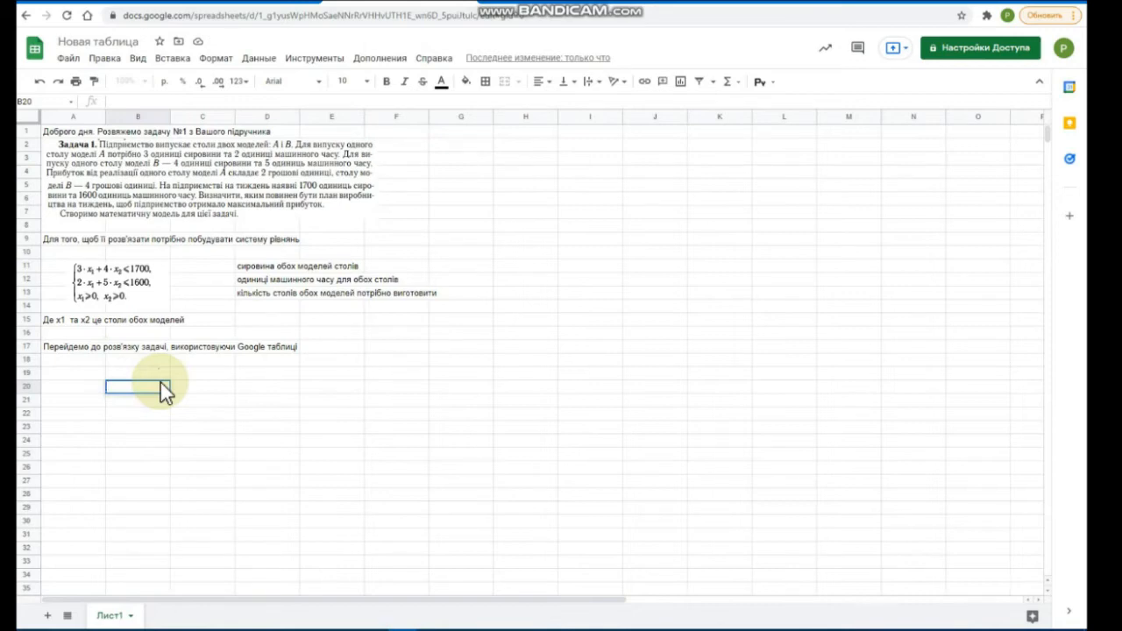
type("x1")
key("Return")
type("x2")
key("Return")
key("Return")
type("n1")
key("Return")
type("n2")
key("Return")
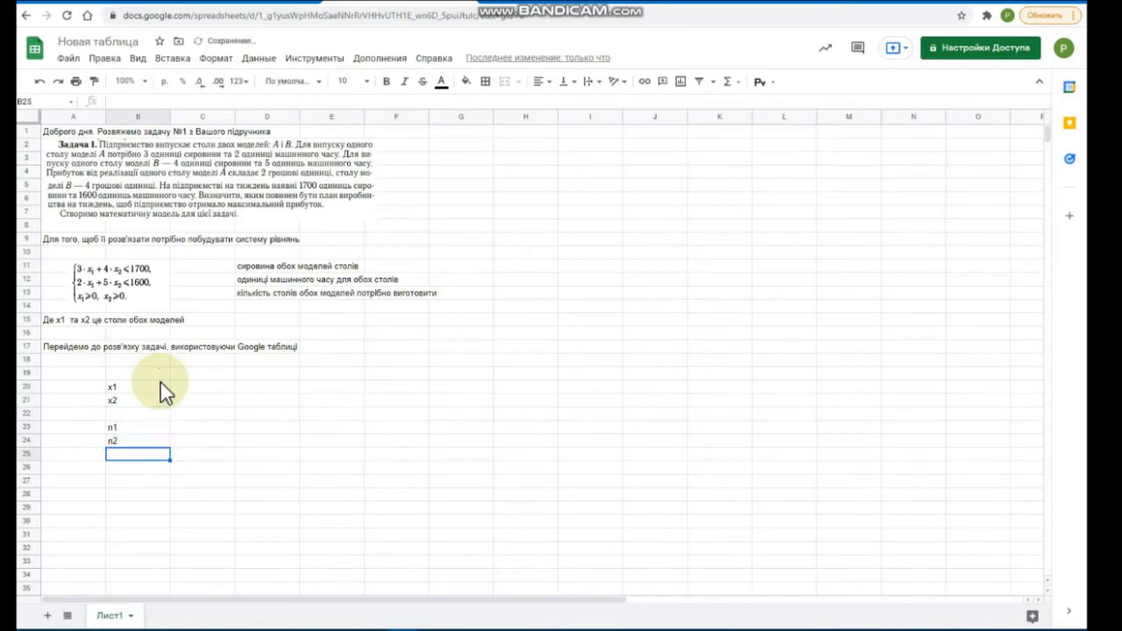
key("Return")
type("z")
key("Return")
Enter the starting value 0 for both x1 and x2 in cells C20 and C21
key("Up")
key("Up")
key("Up")
key("Up")
key("Up")
key("Up")
key("Up")
key("Right")
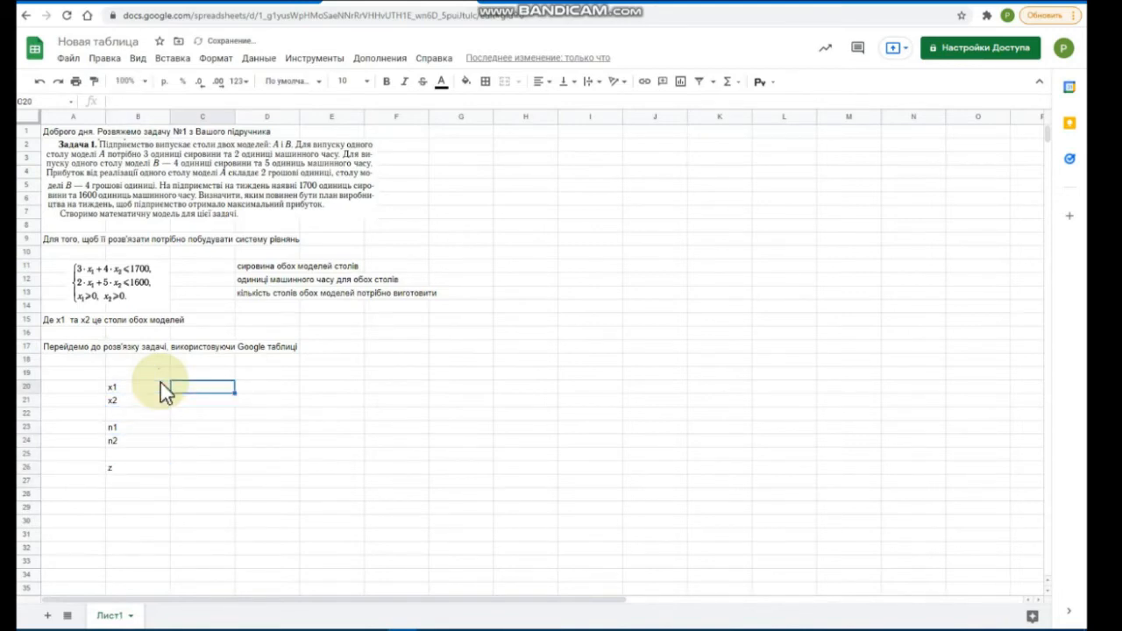
type("0")
key("Return")
type("0")
key("Return")
Enter the formula =3*C20+4*C21 for n1 in cell C23
key("Return")
type("=")
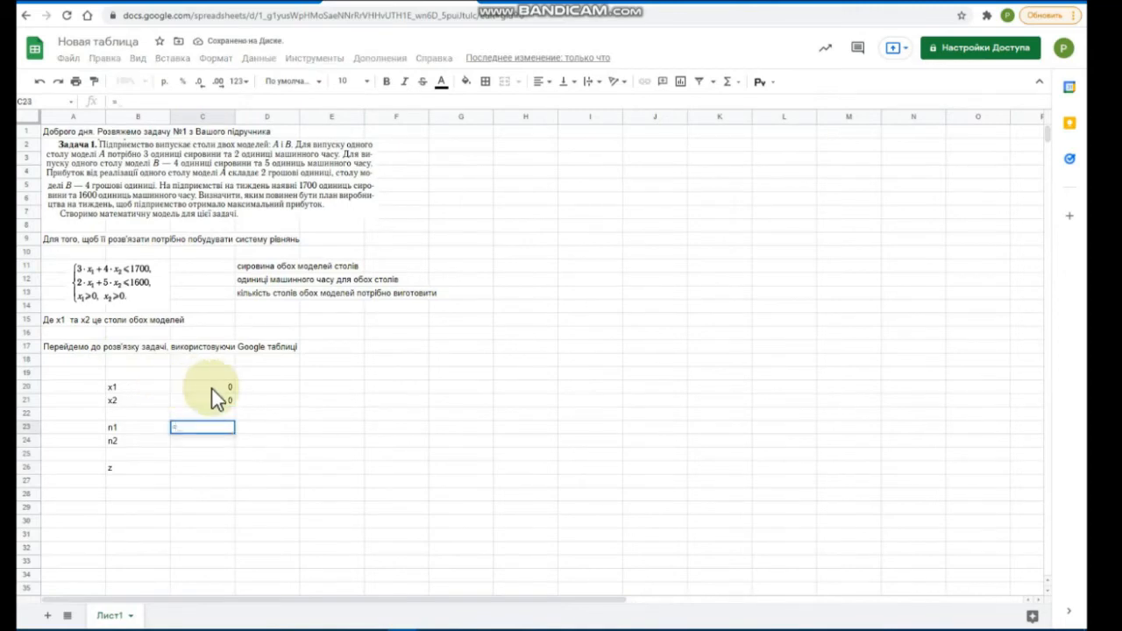
type("3*")
left_click(212, 389)
type("+4*")
left_click(218, 401)
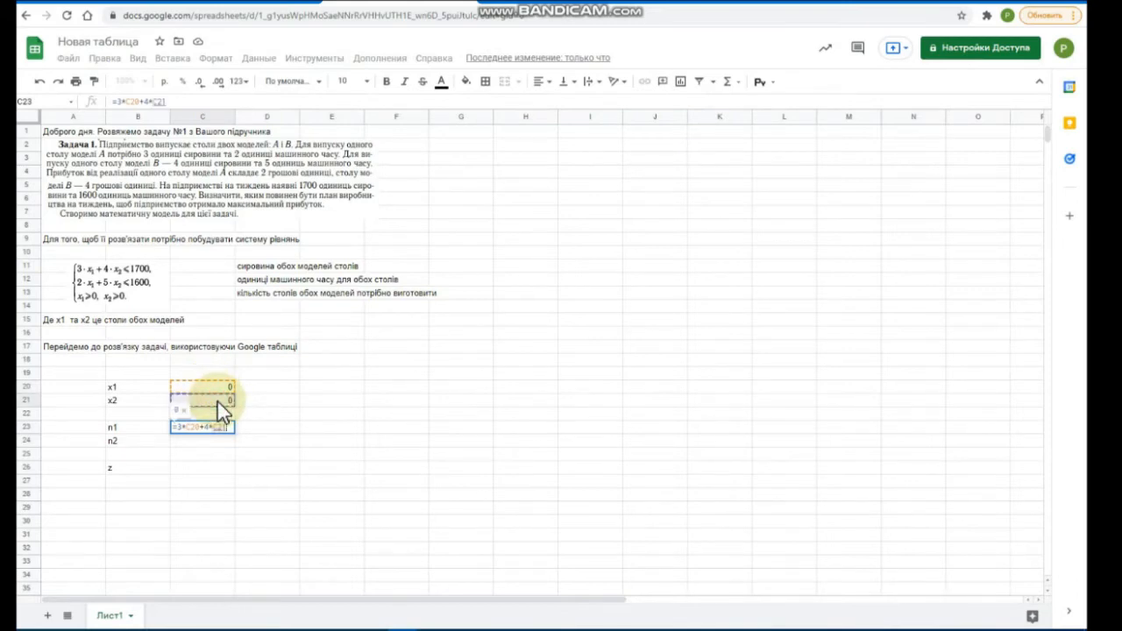
key("Return")
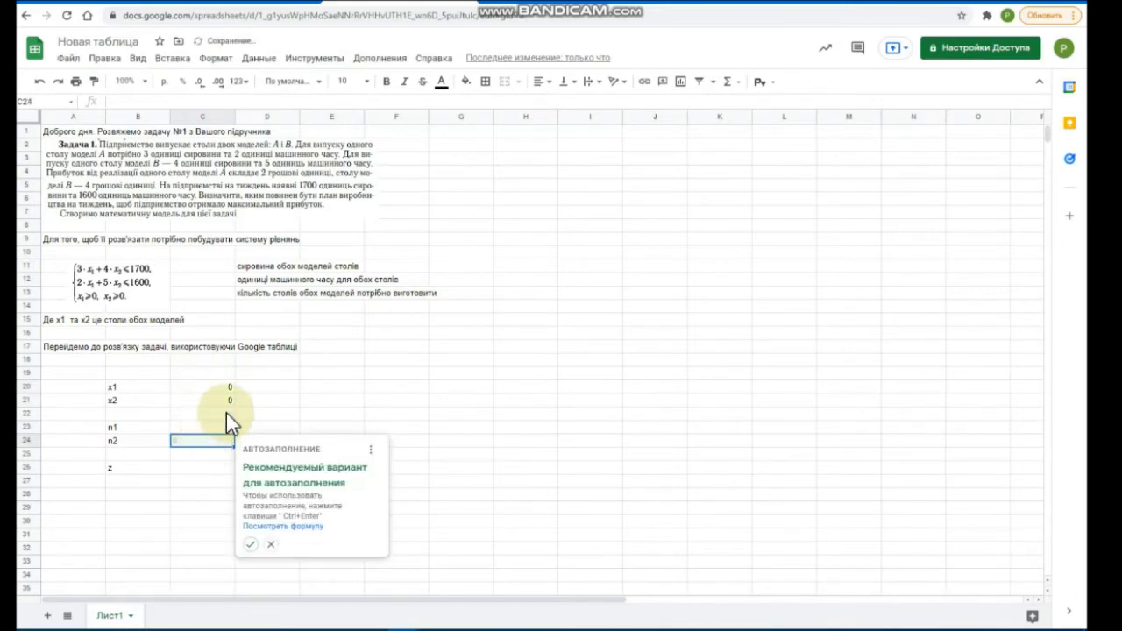
Enter the formula =2*C20+5*C21 for n2 in cell C24
type("=")
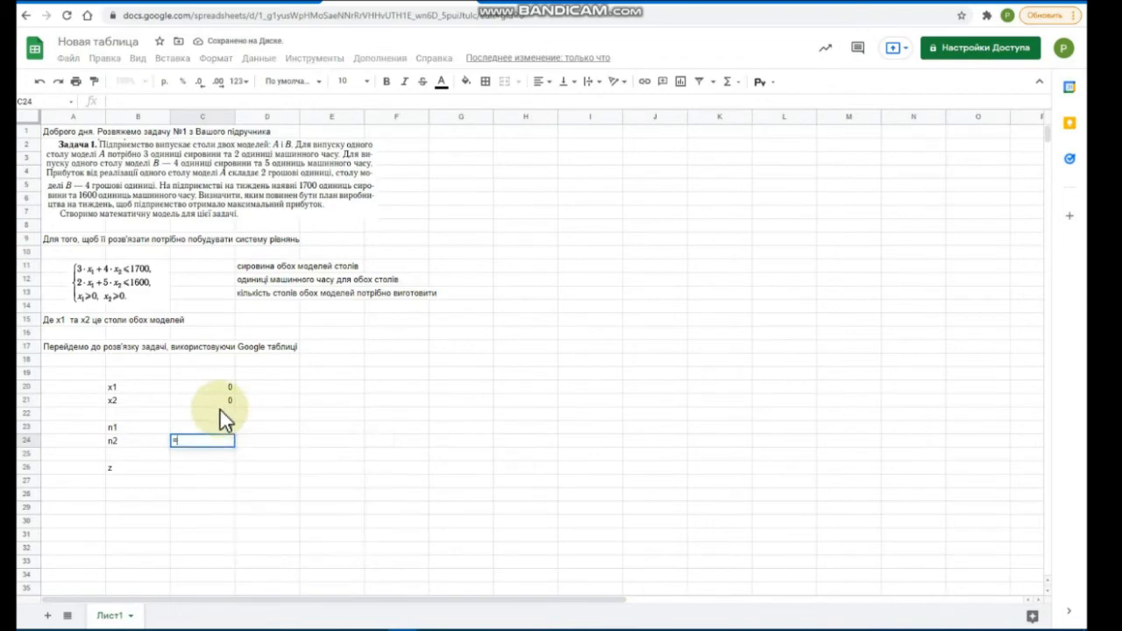
type("2*")
left_click(224, 390)
type("+")
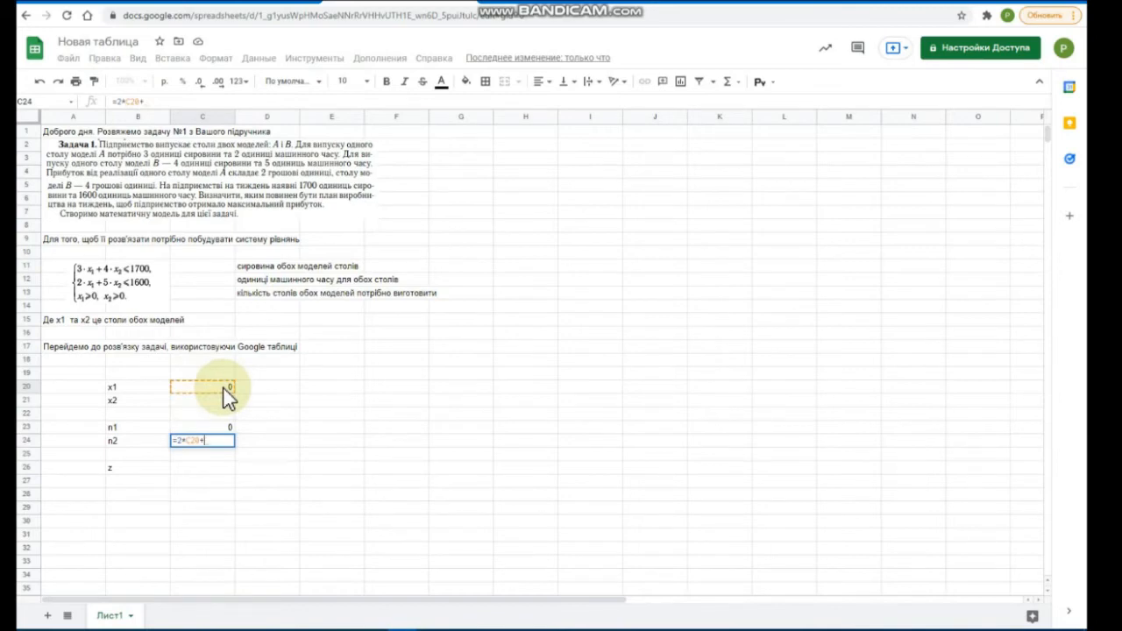
type("5*")
left_click(225, 405)
key("Return")
Enter the profit formula =2*C20+4*C21 for z in cell C26
left_click(212, 465)
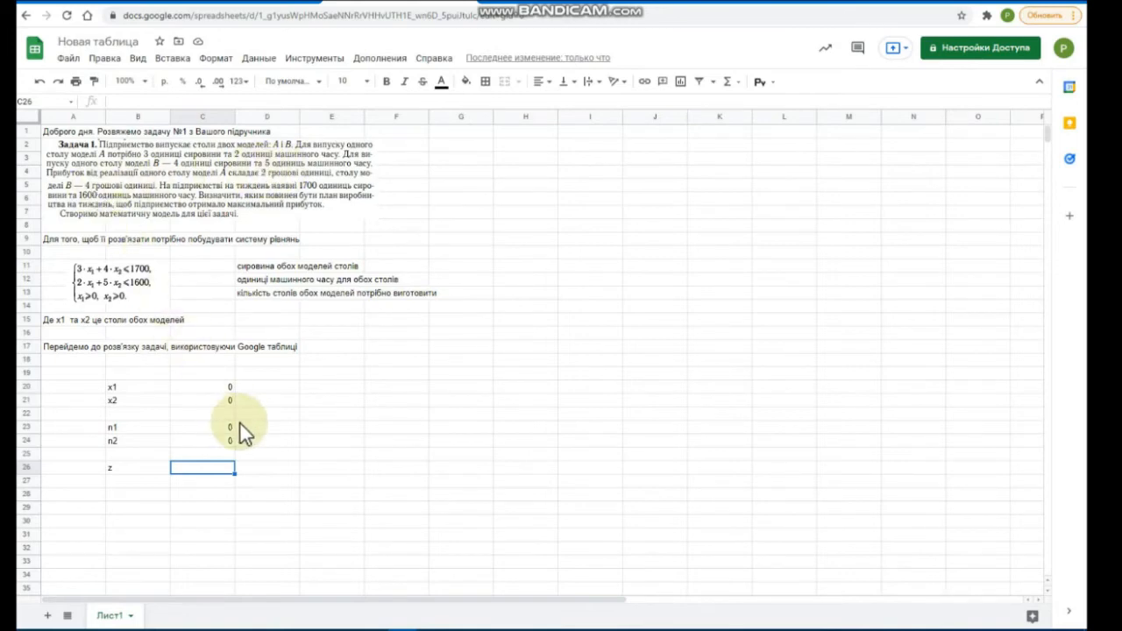
type("=2*")
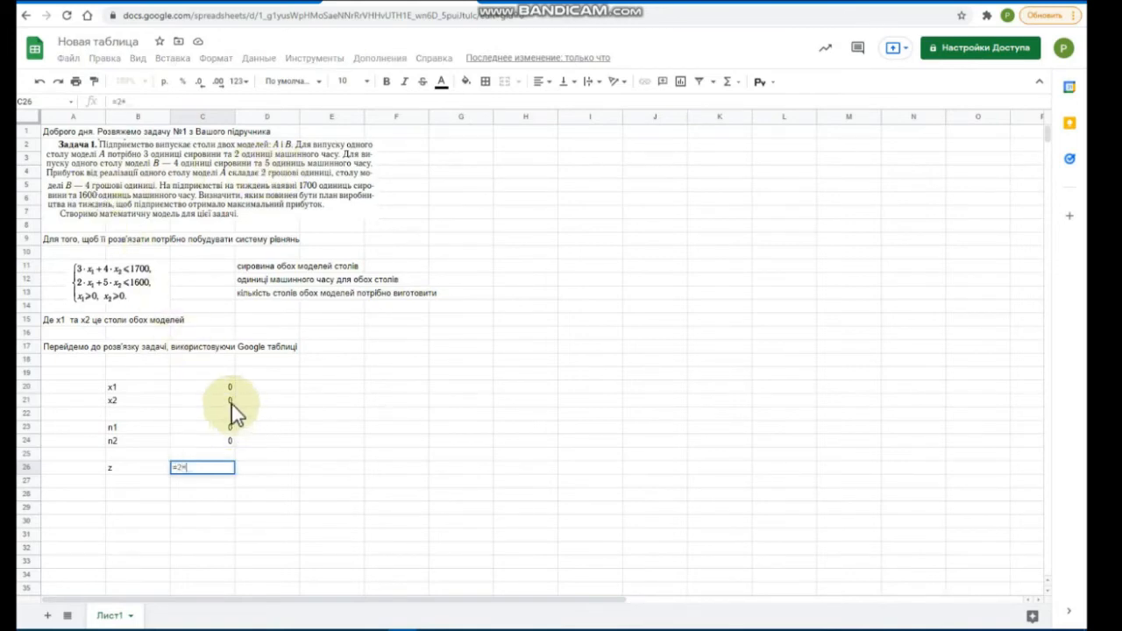
left_click(224, 386)
type("+")
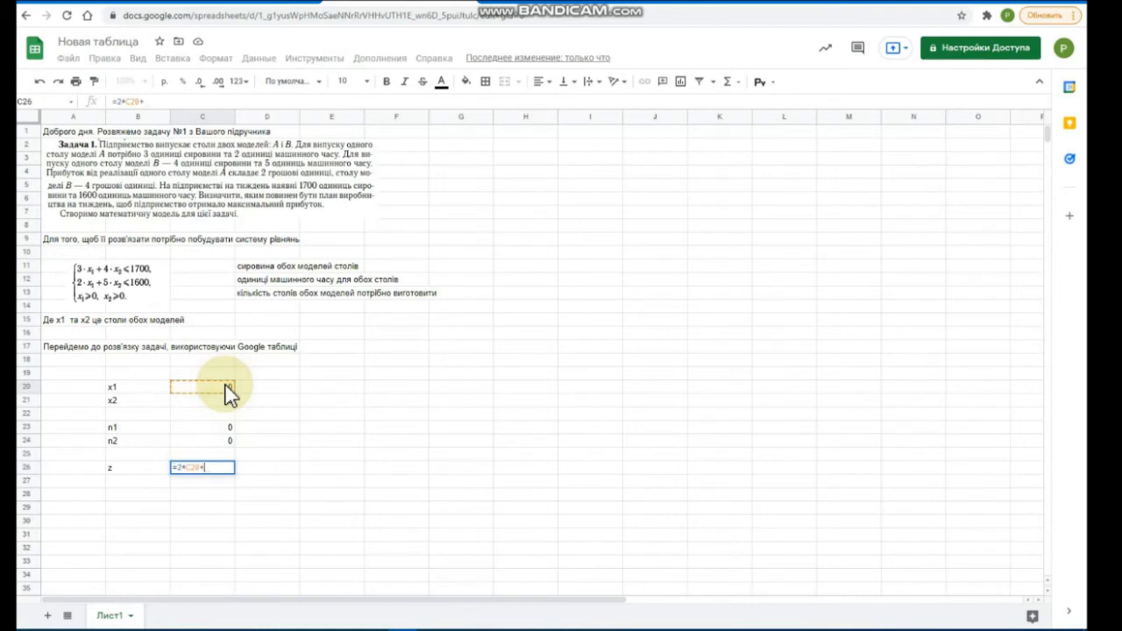
type("4*")
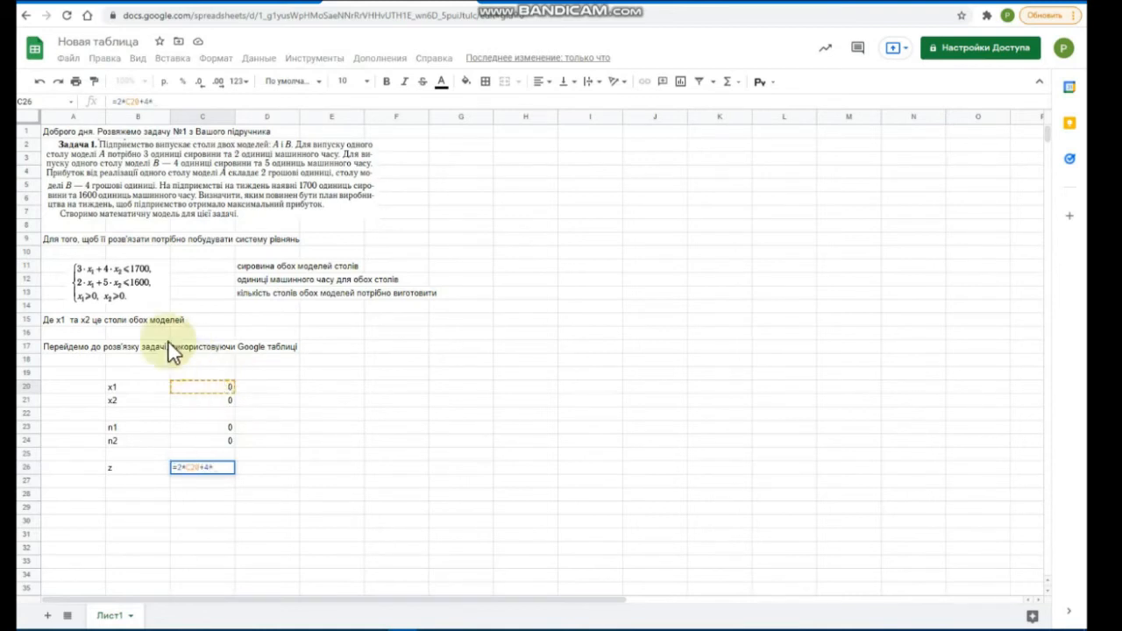
left_click(198, 401)
key("Return")
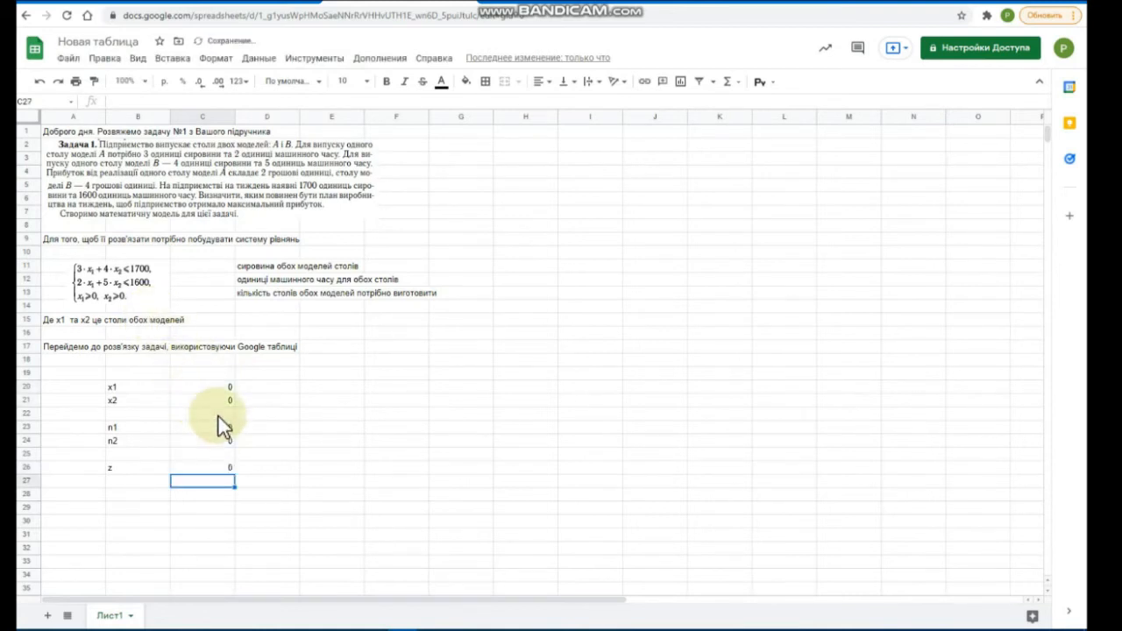
Add the notes "з першого рівняння" in cell E23 beside n1 and "з другого рівняння системи" in E24 beside n2
left_click(309, 426)
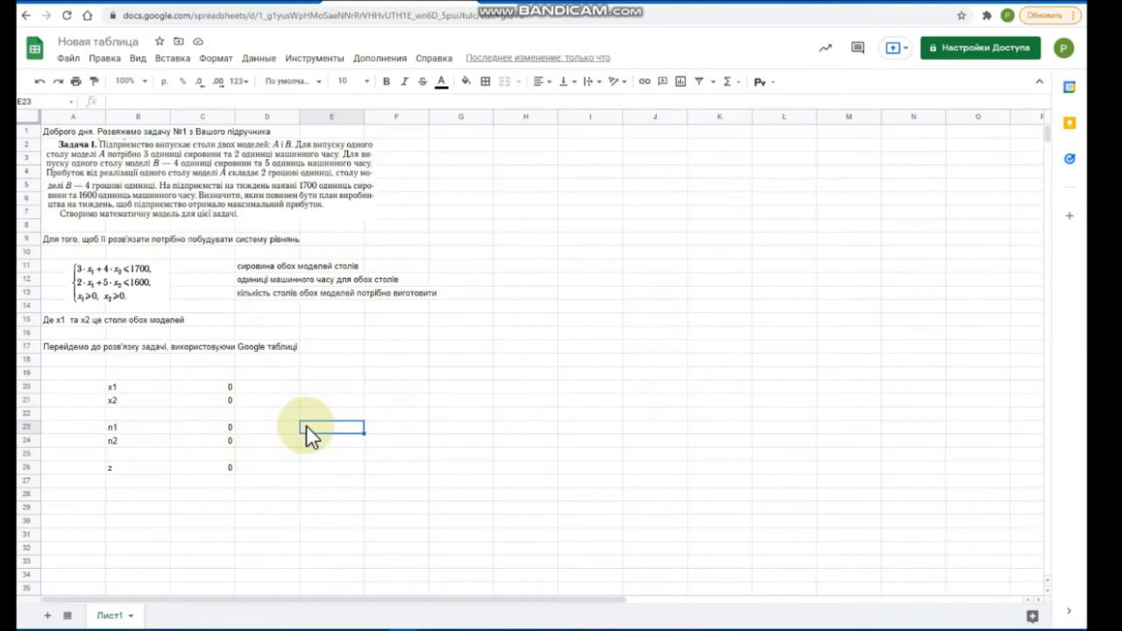
double_click(307, 427)
type("з першого рівняння")
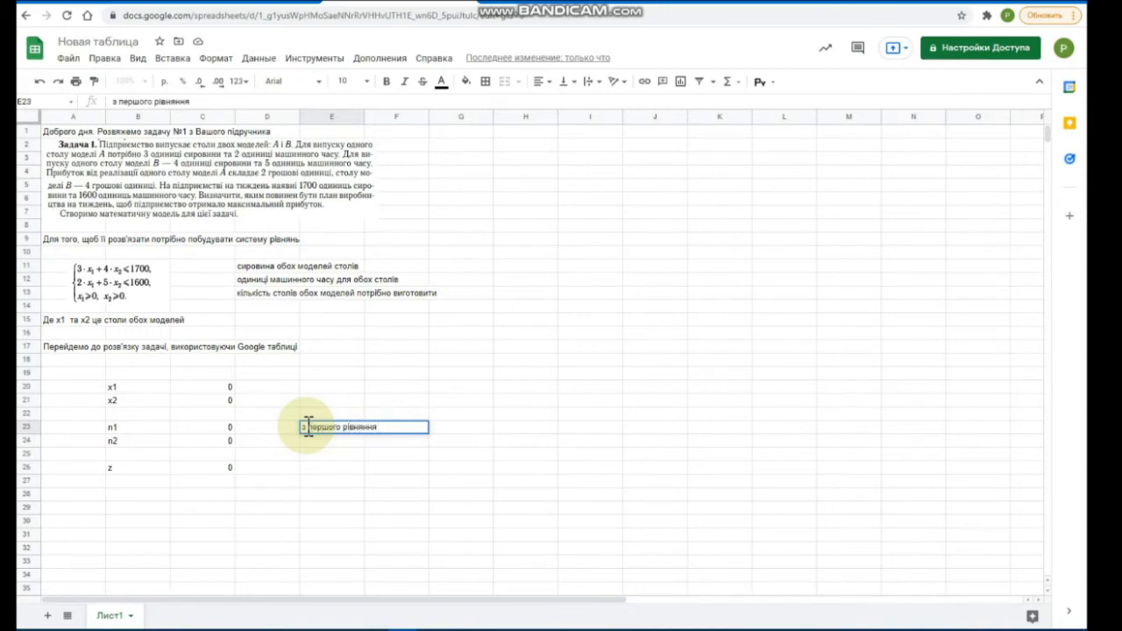
left_click(311, 439)
type("з")
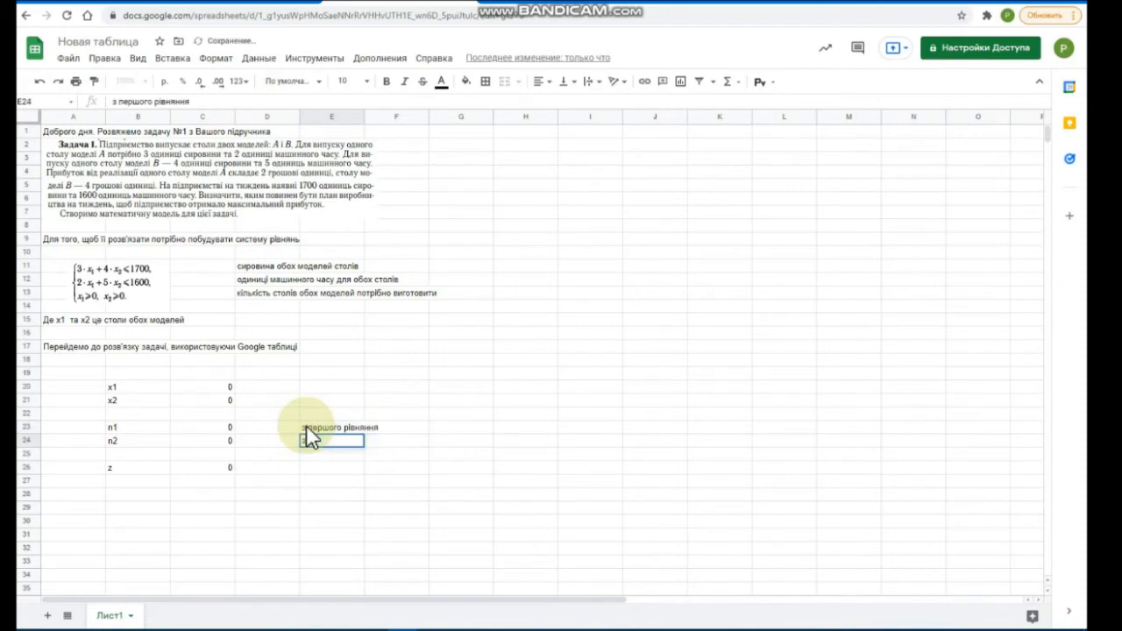
type(" другого рі")
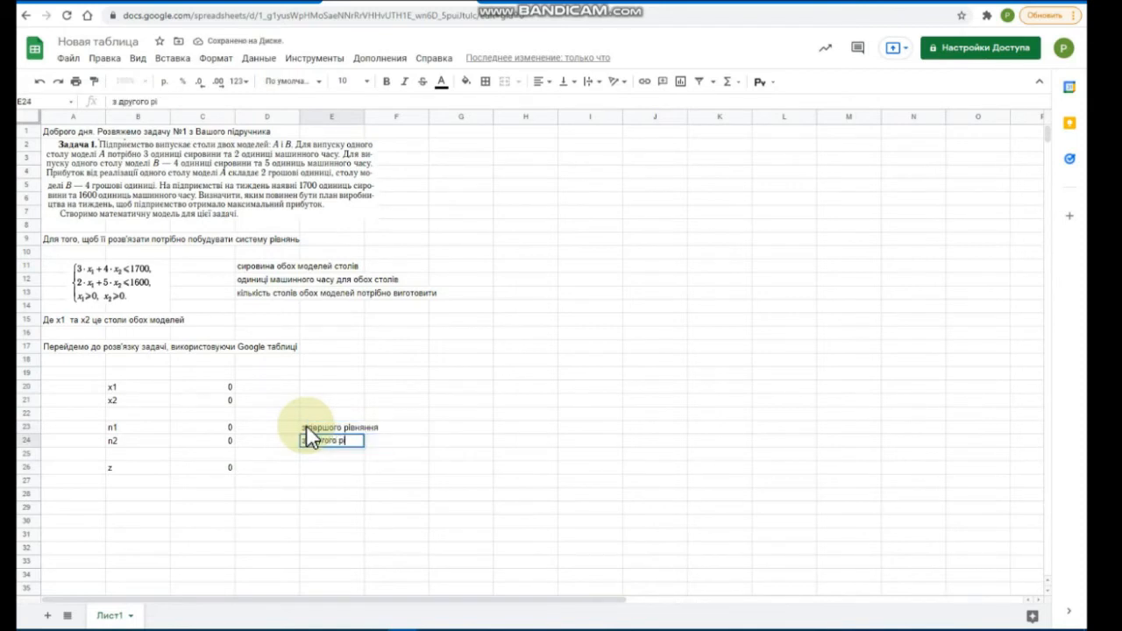
type("вняння системи")
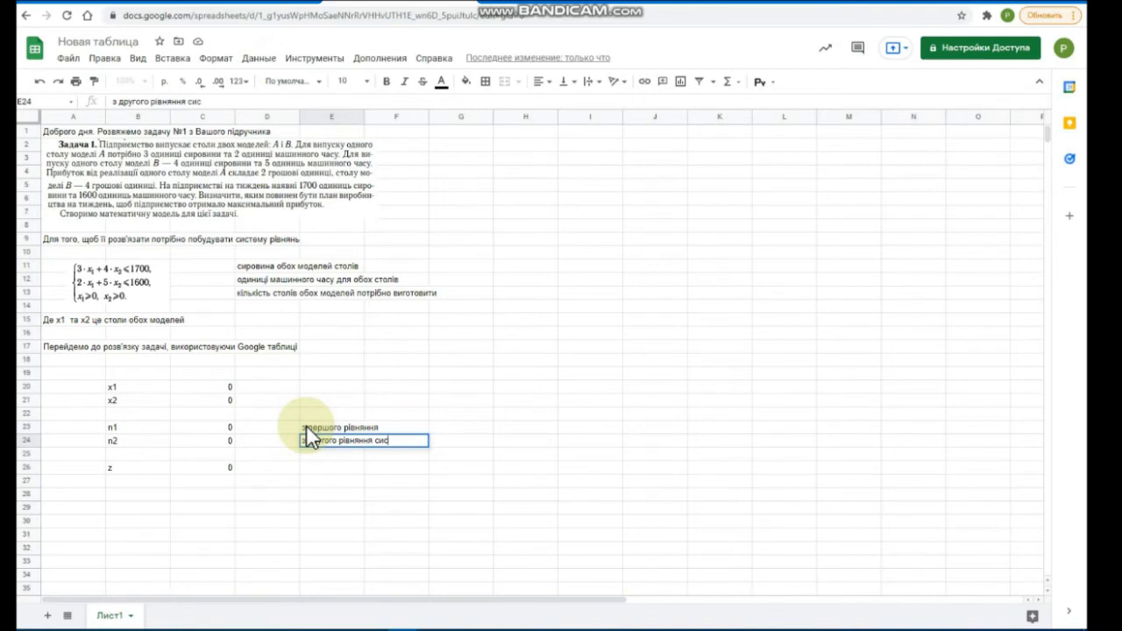
key("Return")
Add the note "кількість столів першого виду" in cell E20 beside x1
key("Up")
key("Up")
key("Up")
key("Up")
key("Up")
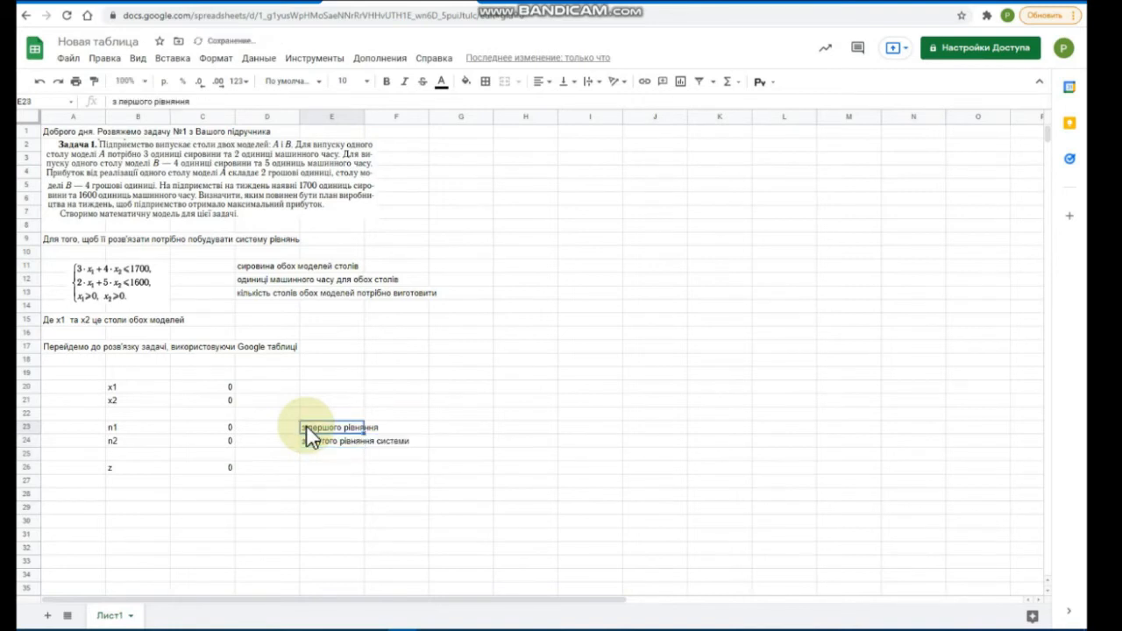
type("кількість ")
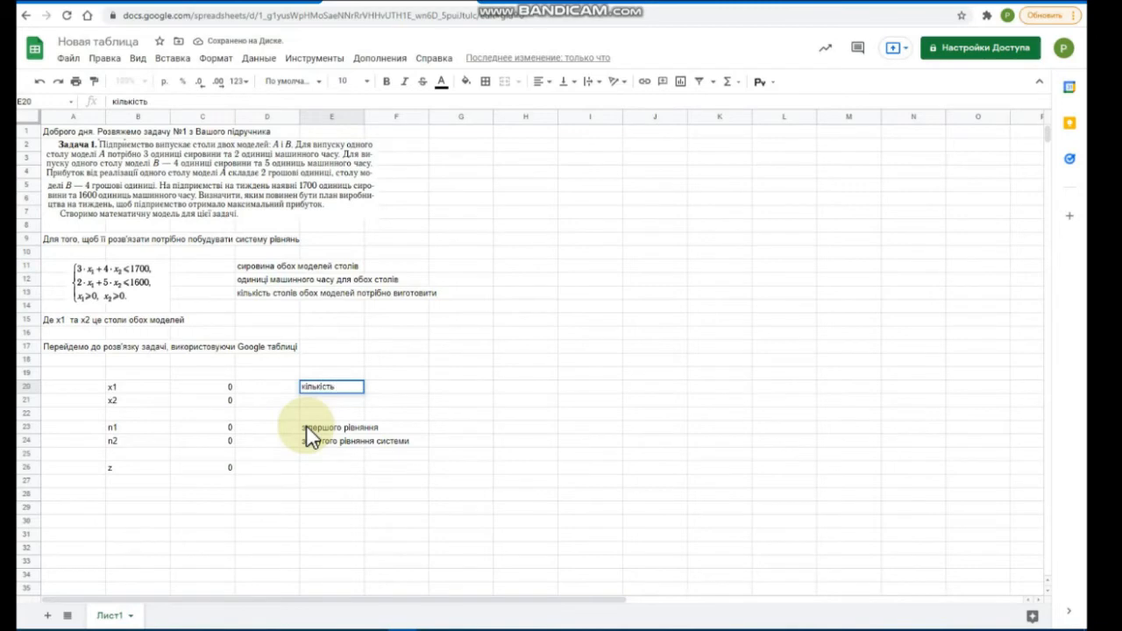
type("столів першого вид")
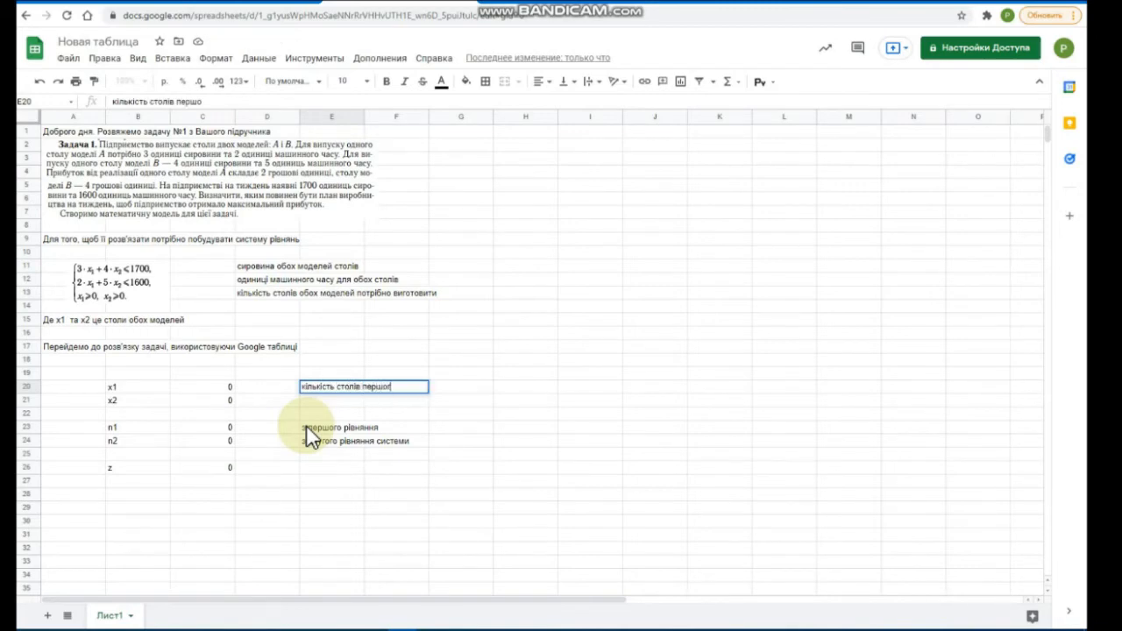
type("у")
key("Return")
Add the note "кількість столів другого виду" in cell E21 beside x2
type("кількі")
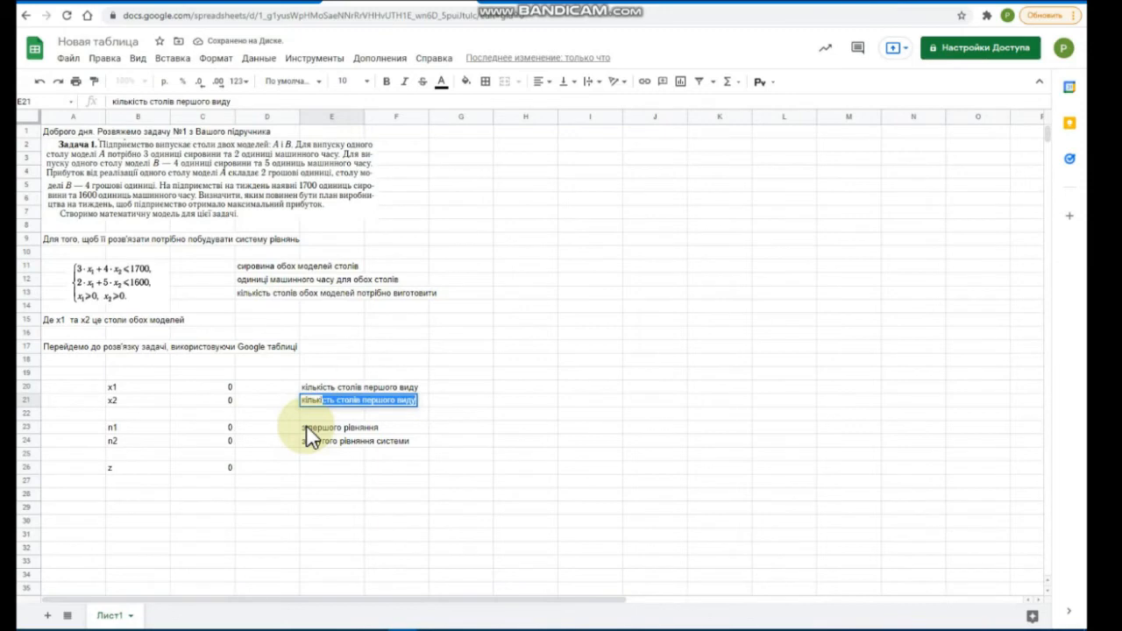
type("сть столів ")
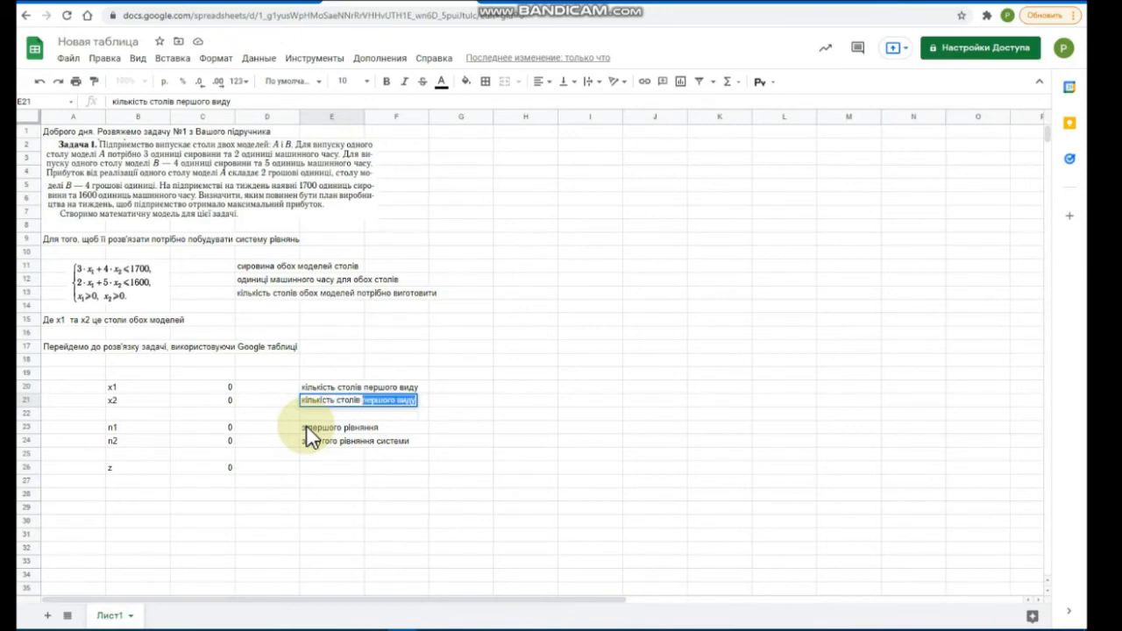
type("другого")
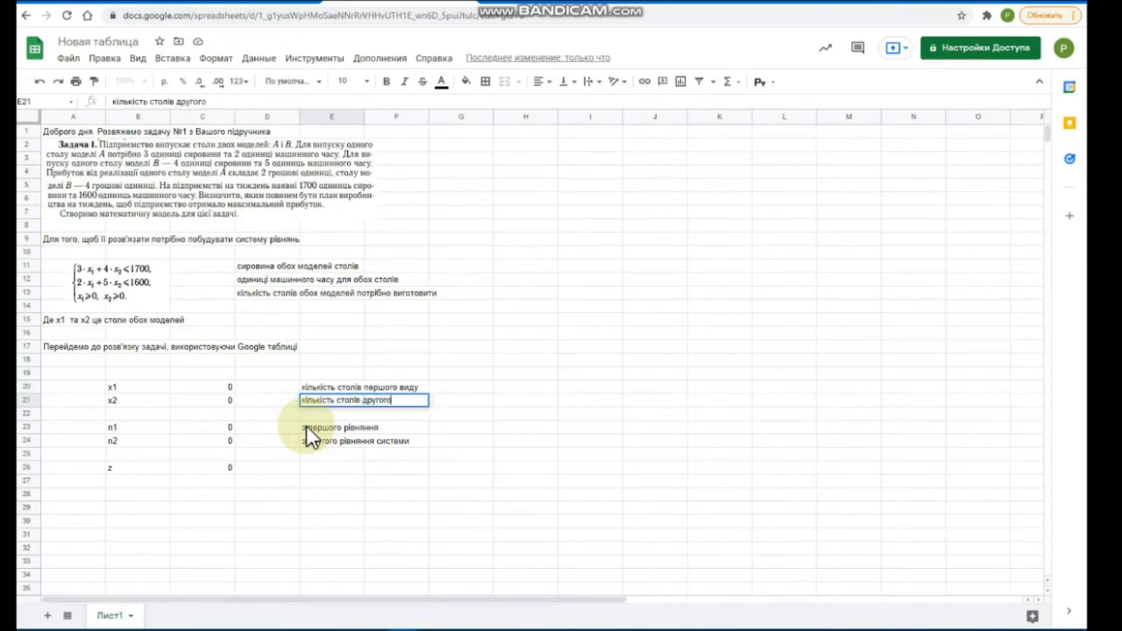
type(" виду")
key("Return")
Add the note "загальний прибуток (сума грошових одиниць за перший та другий вид столів)" in cell E26 beside z
key("Down")
key("Down")
key("Down")
key("Down")
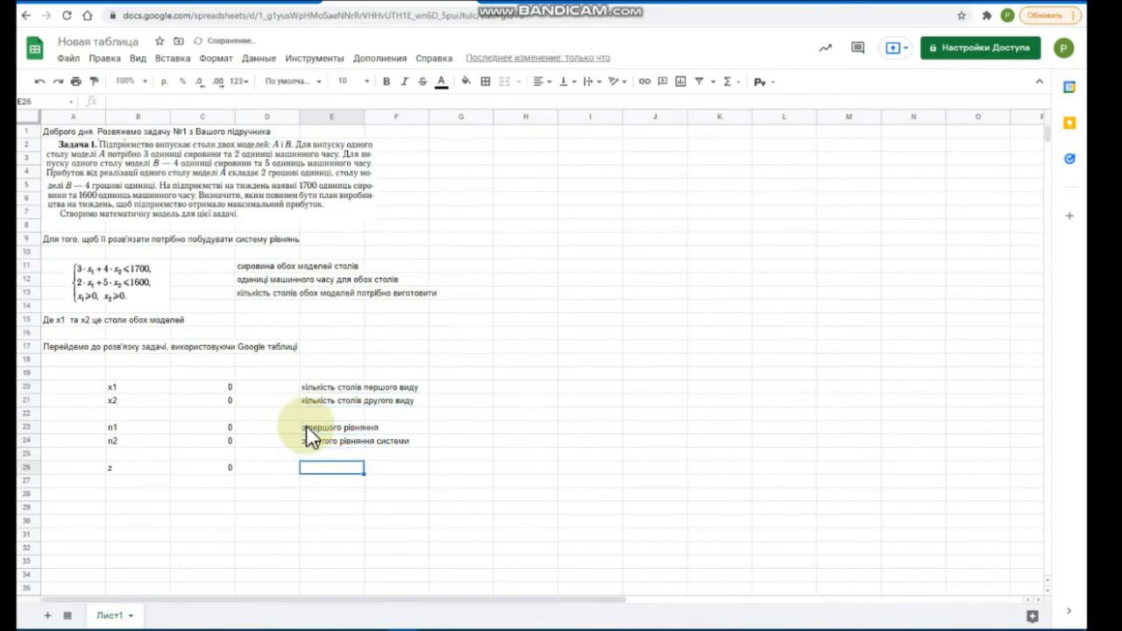
type("загал")
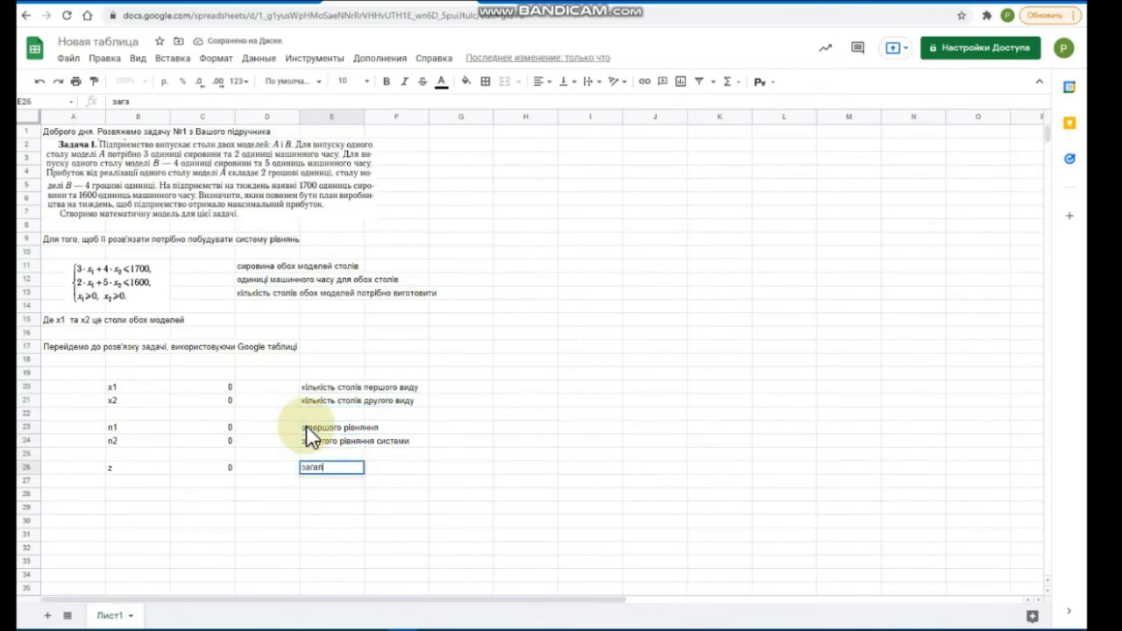
type("ьний ")
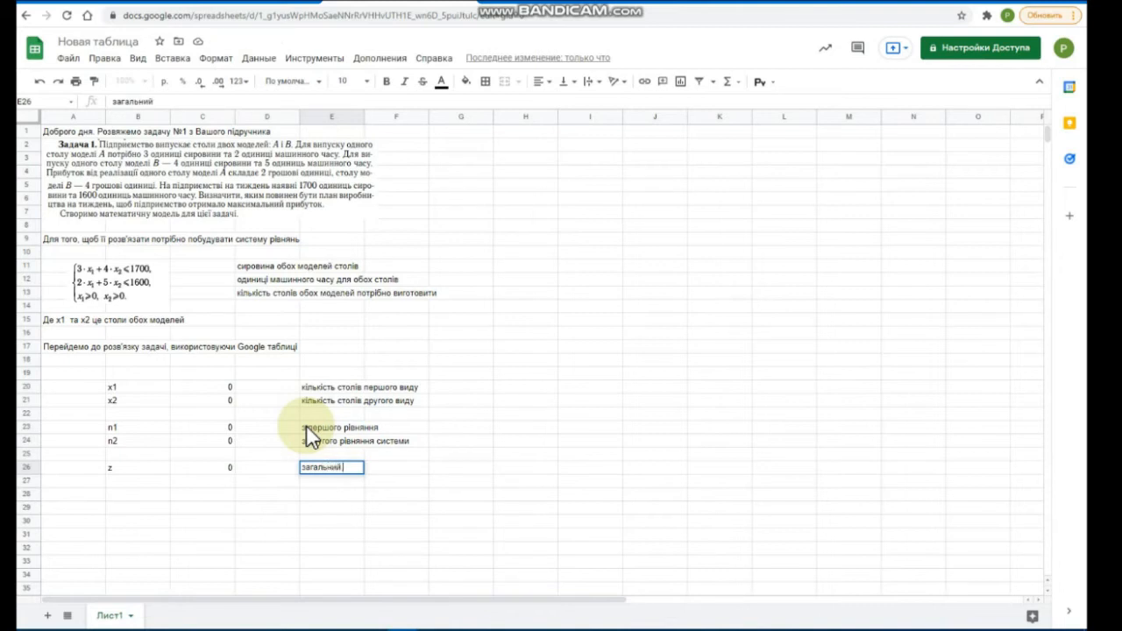
type("прибуток")
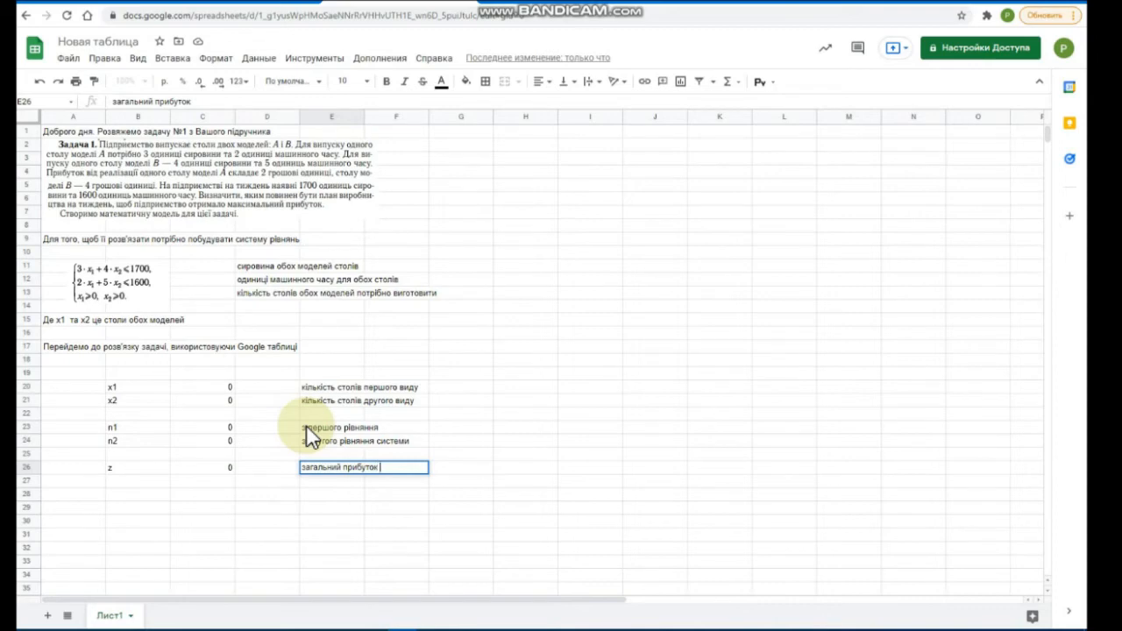
type("(сума грошових одиниць ")
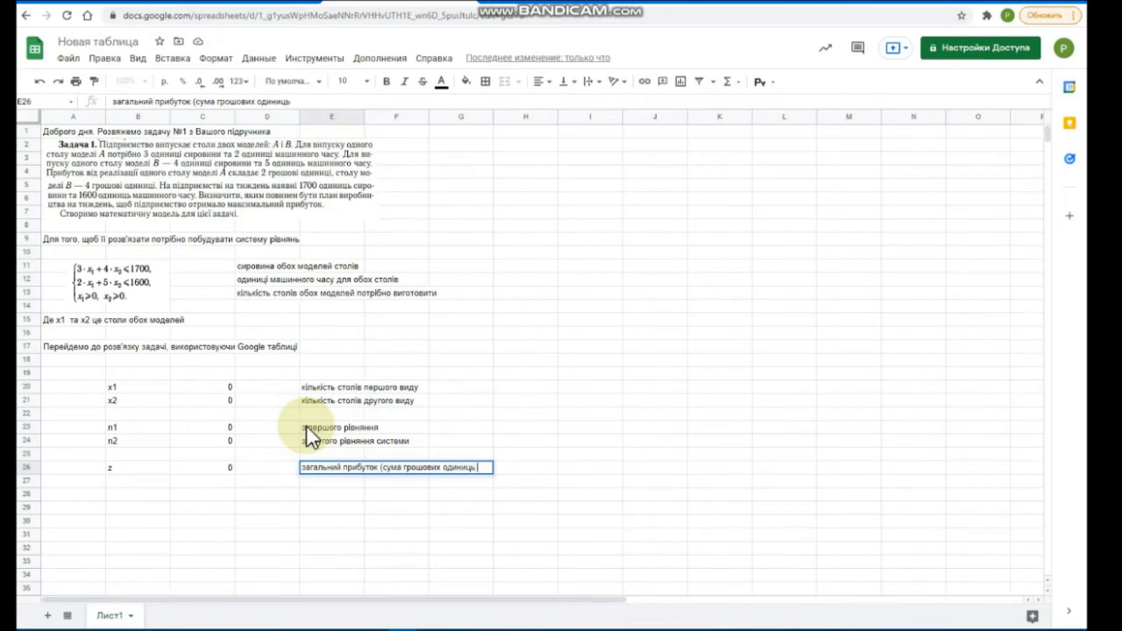
type("за")
type(" пер")
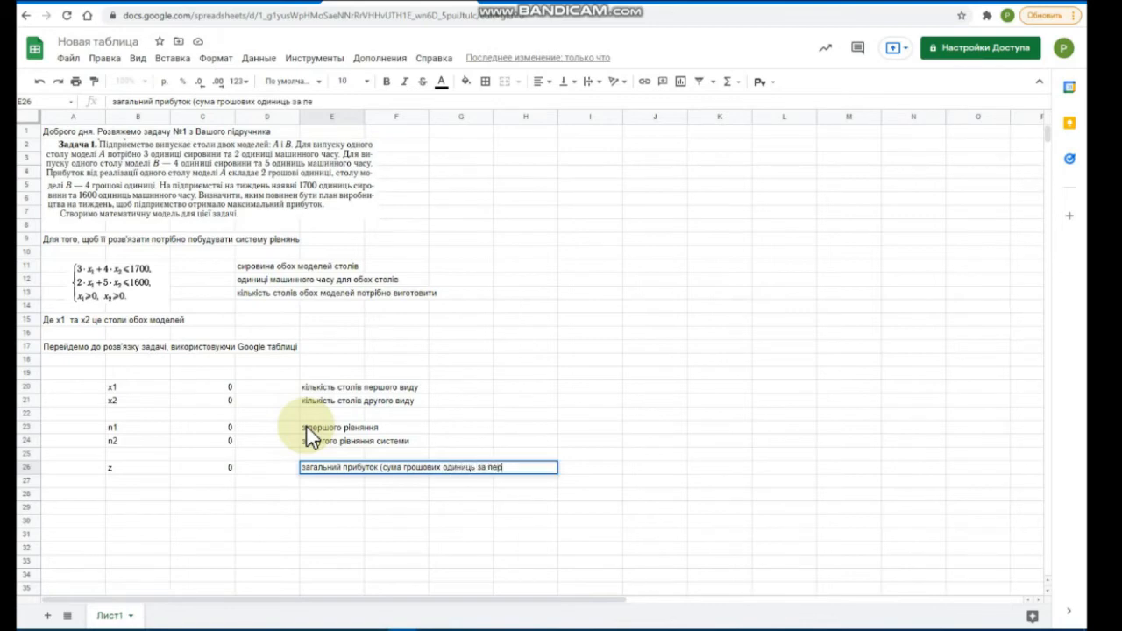
type("ший та другий вид с")
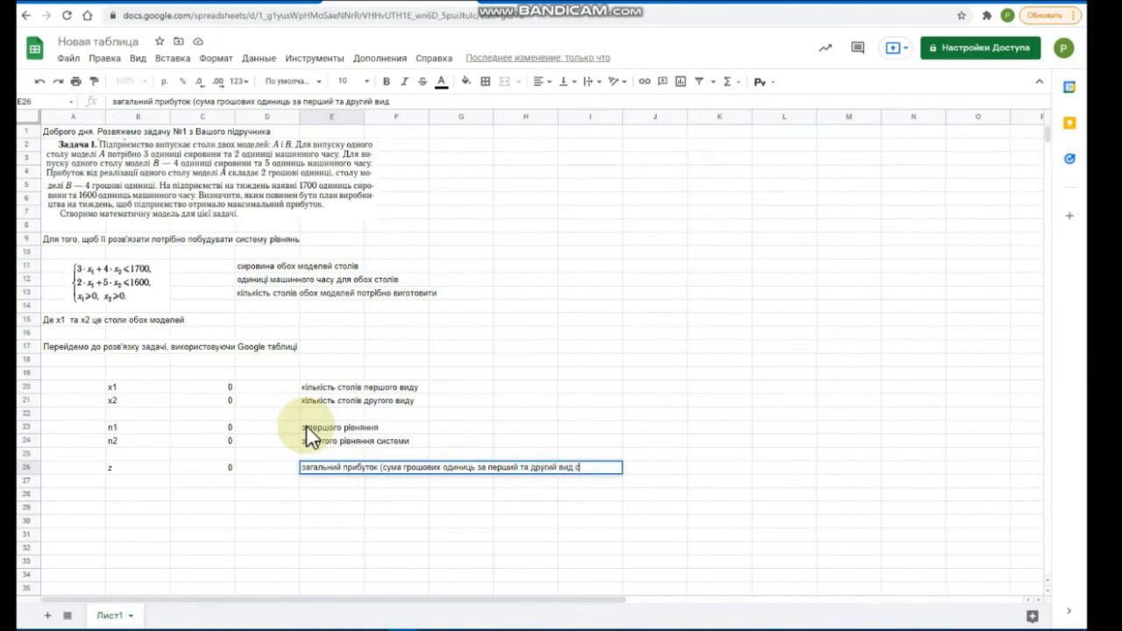
type("толів)")
key("Return")
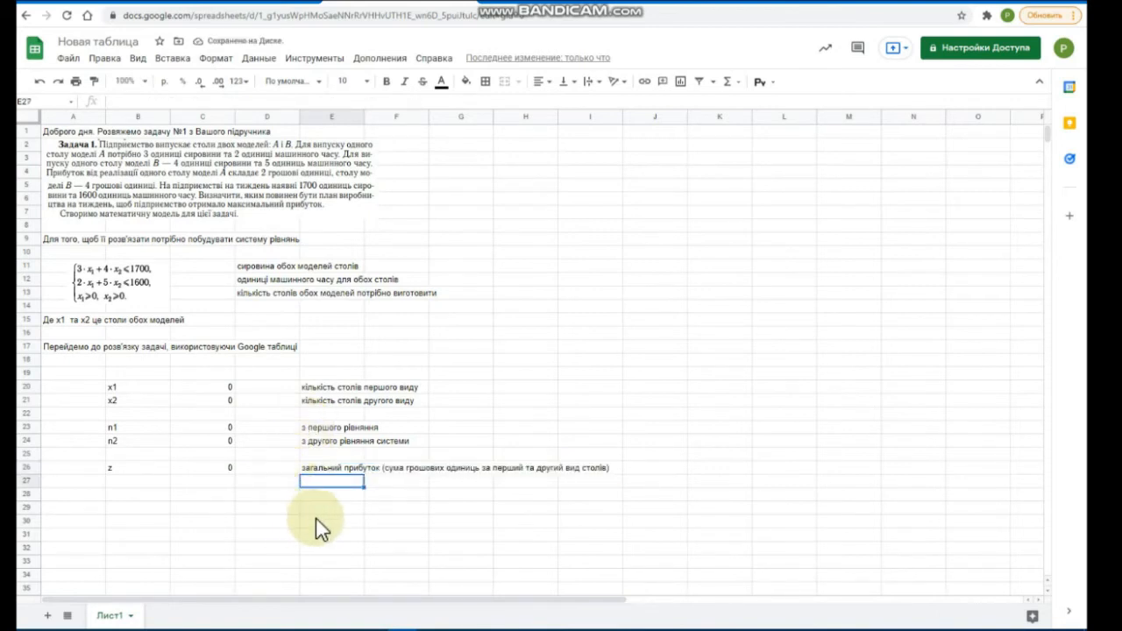
Enter the line "Додамо модуль для оптимального розв'язку цієї задачі" in cell A28
left_click(324, 496)
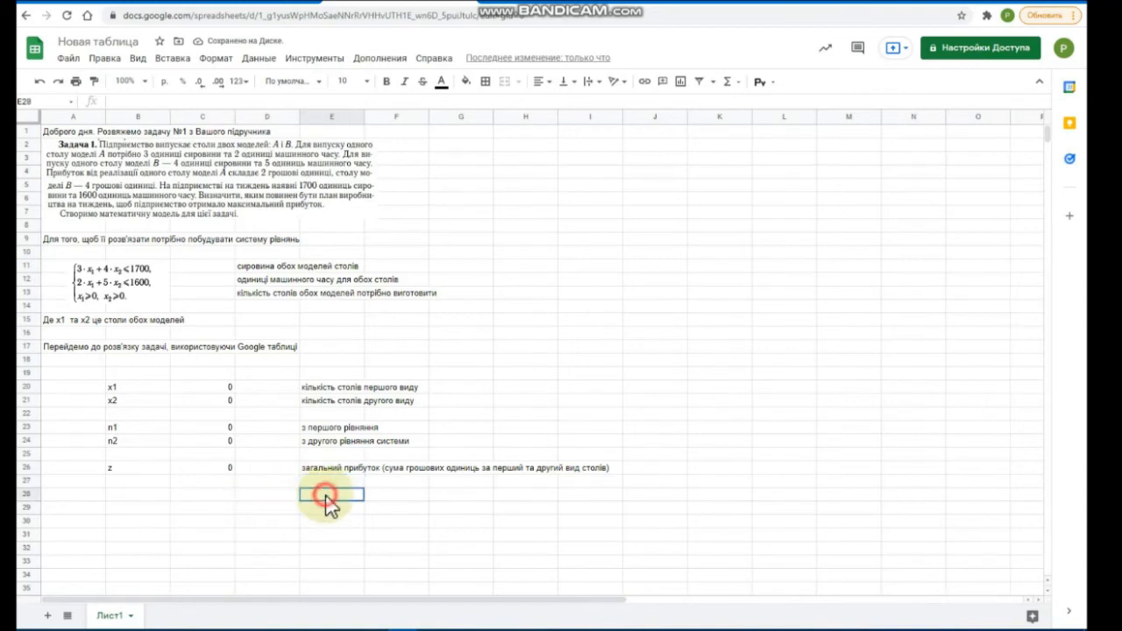
left_click(76, 498)
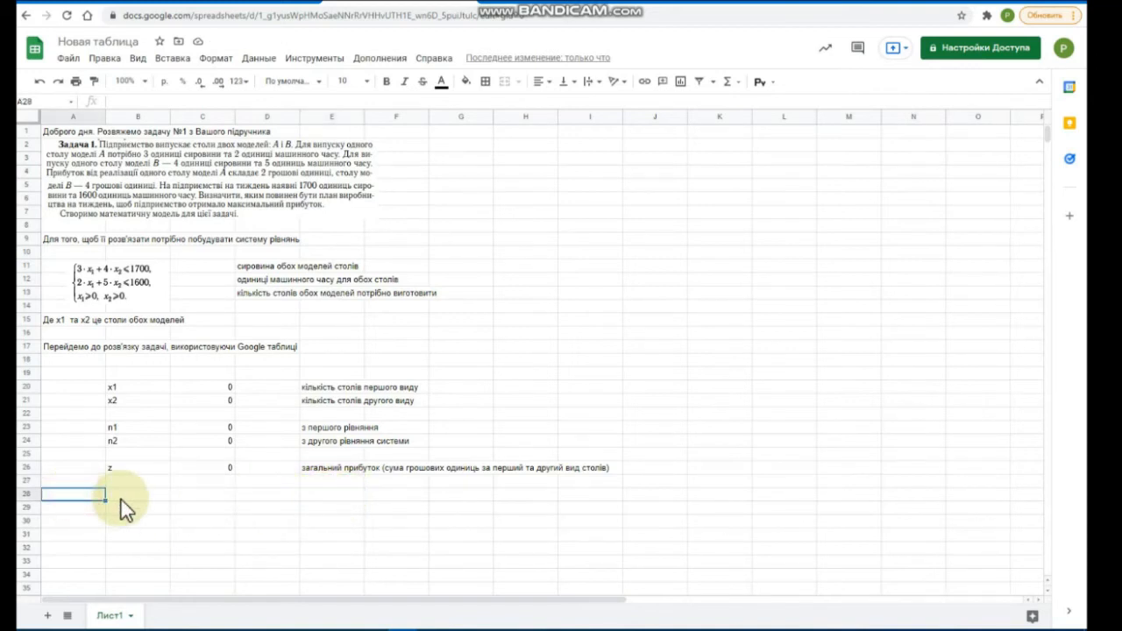
type("Додамо")
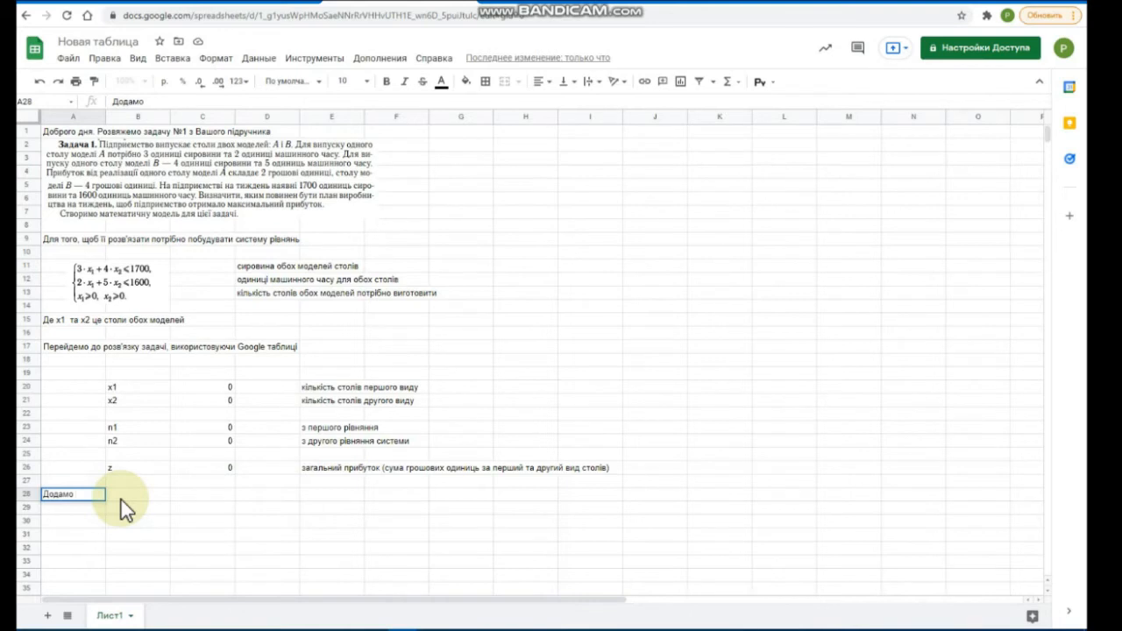
type("модуль для")
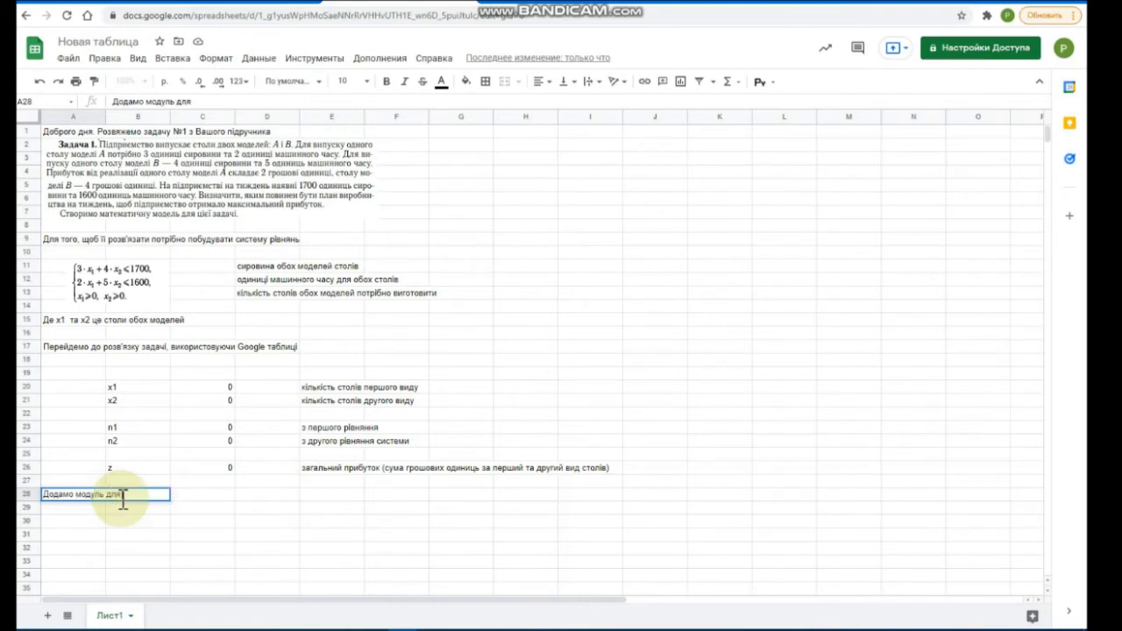
type(" оптимального ")
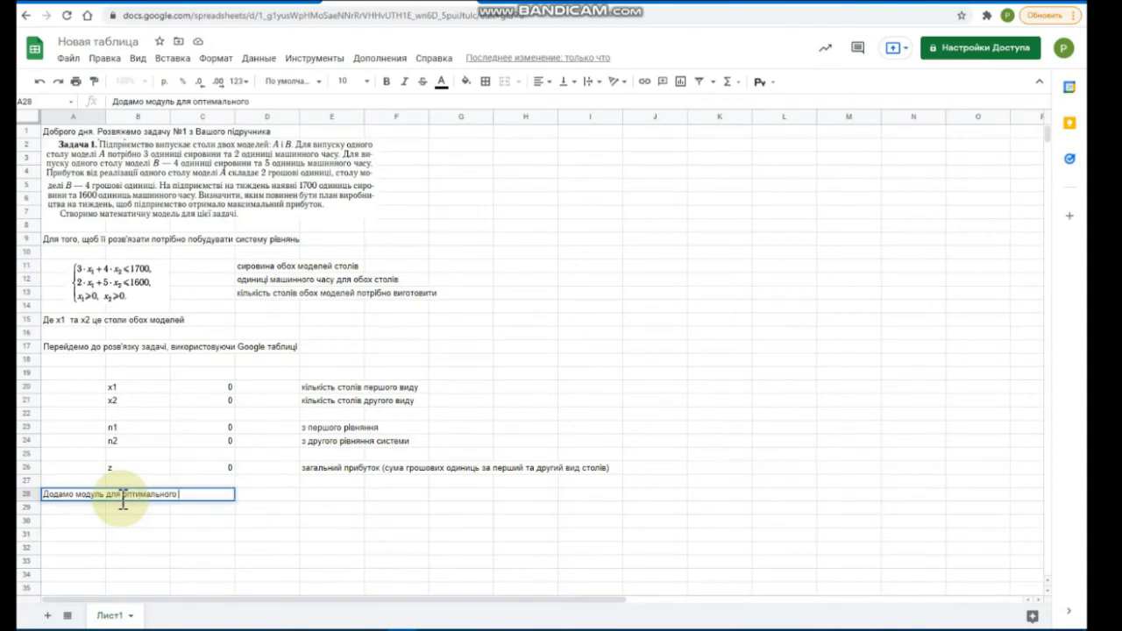
type("розв'язку")
key("BackSpace")
key("BackSpace")
key("BackSpace")
type("зку цієї")
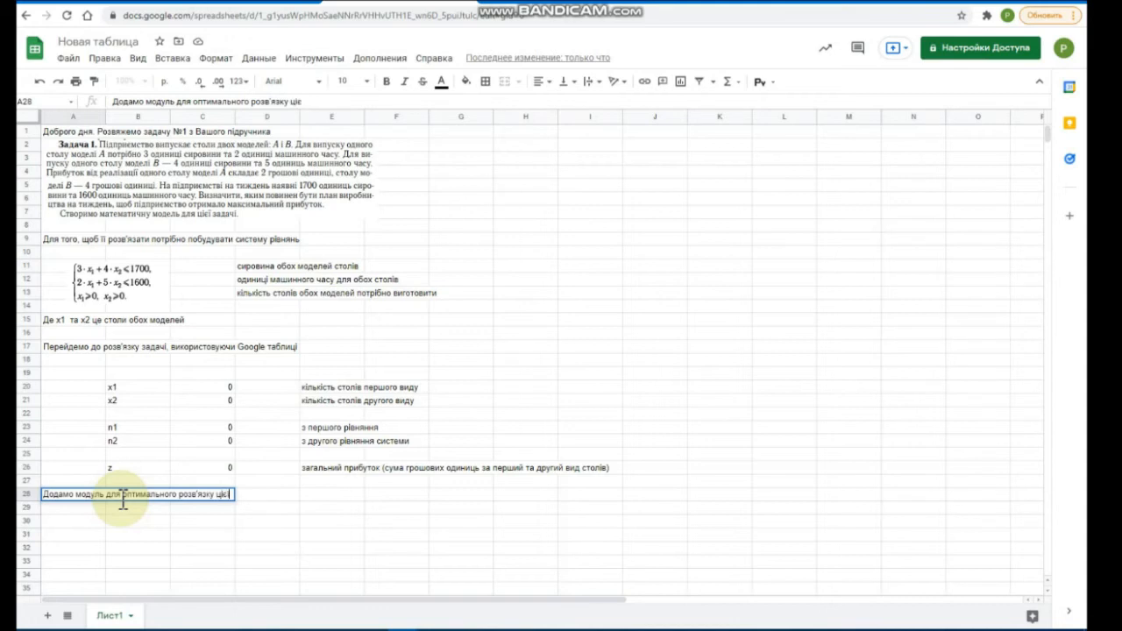
type(" задачі")
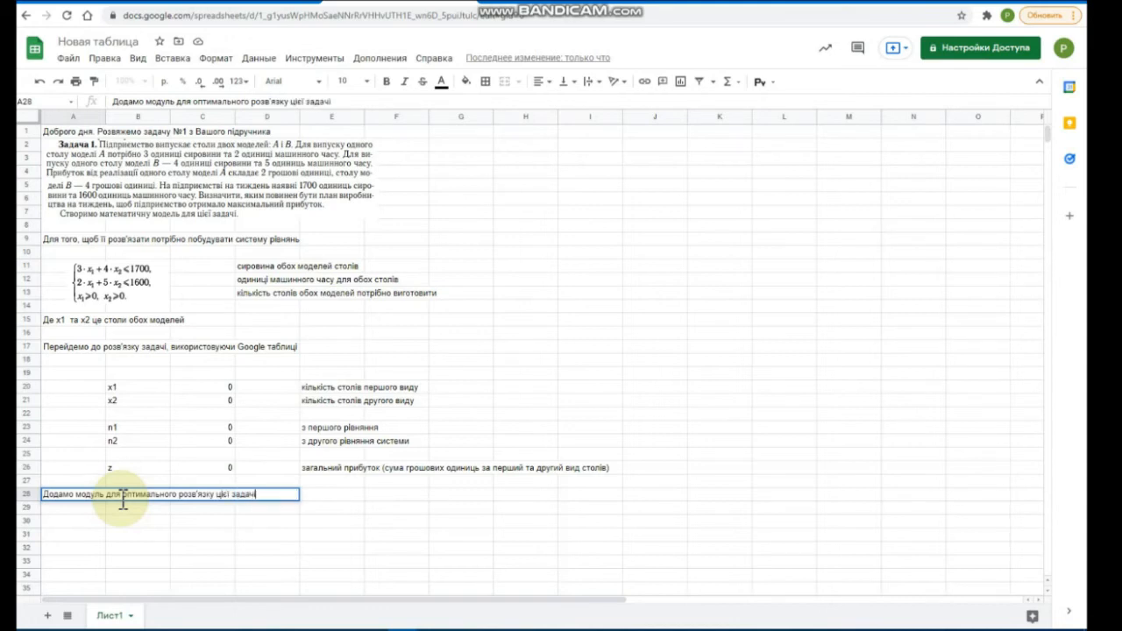
key("Return")
key("Up")
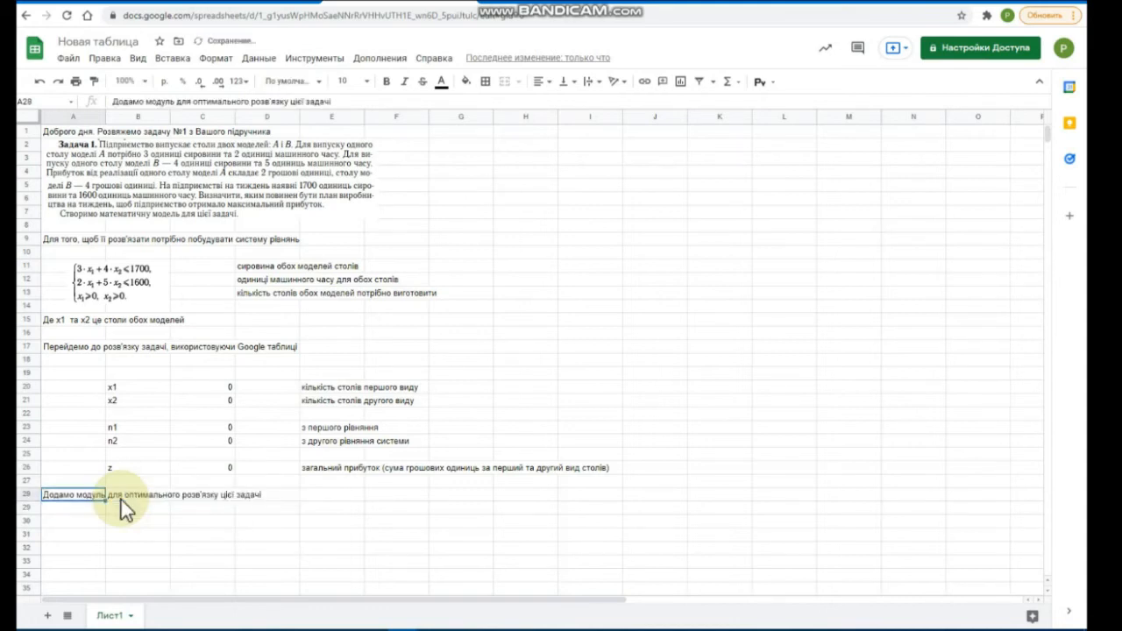
left_click(88, 511)
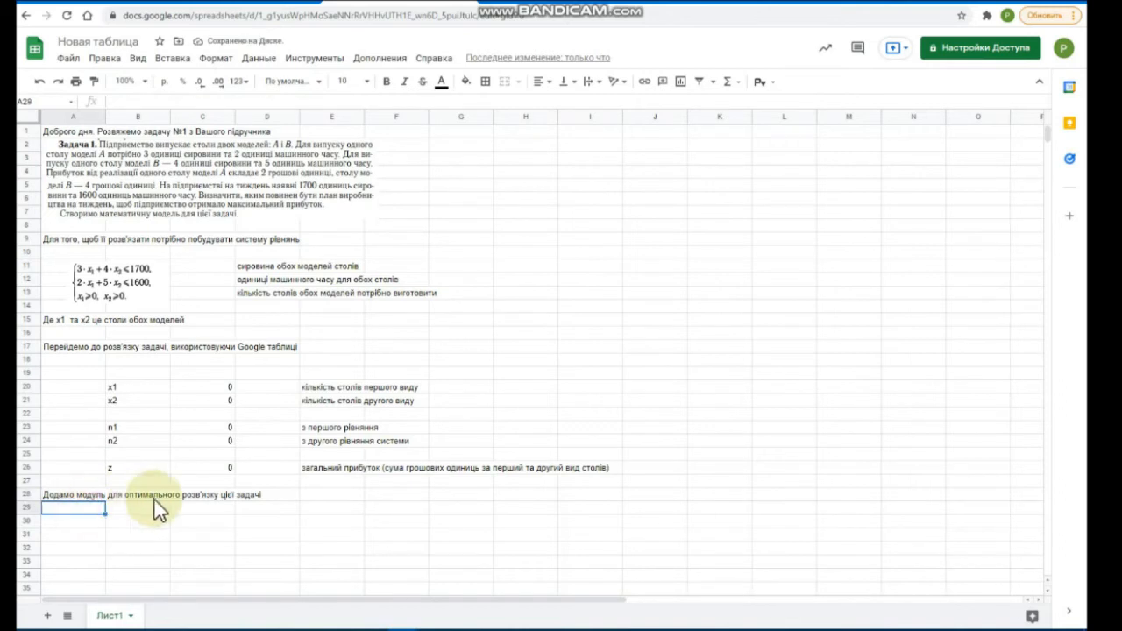
Search the add-on marketplace for Solver and open the details of the OpenSolver add-on
left_click(373, 59)
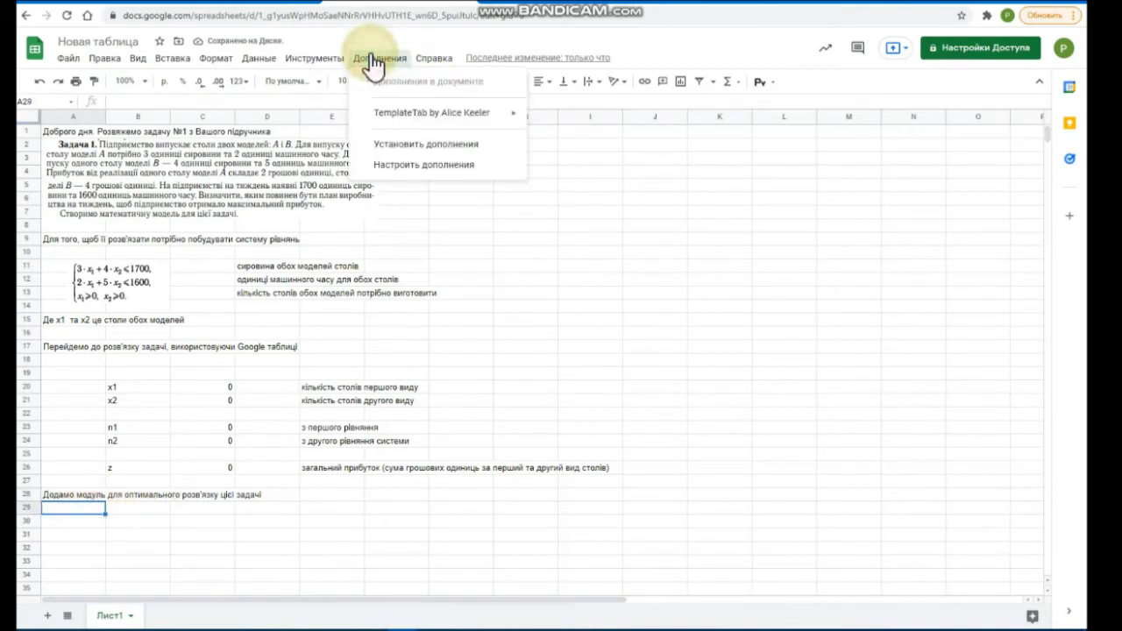
left_click(406, 143)
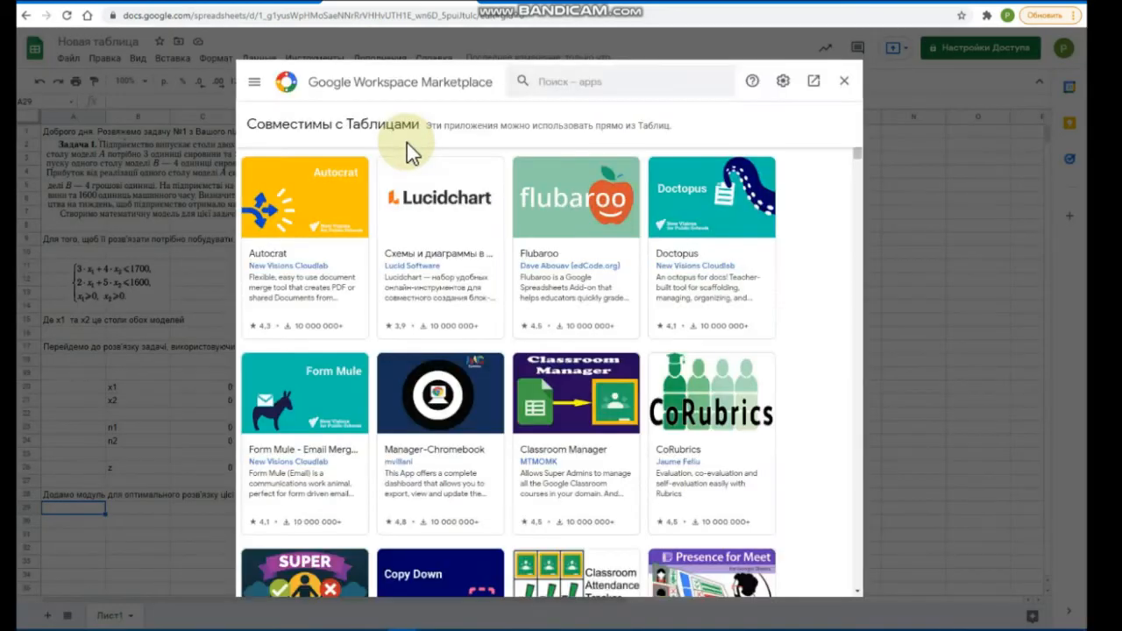
left_click(559, 80)
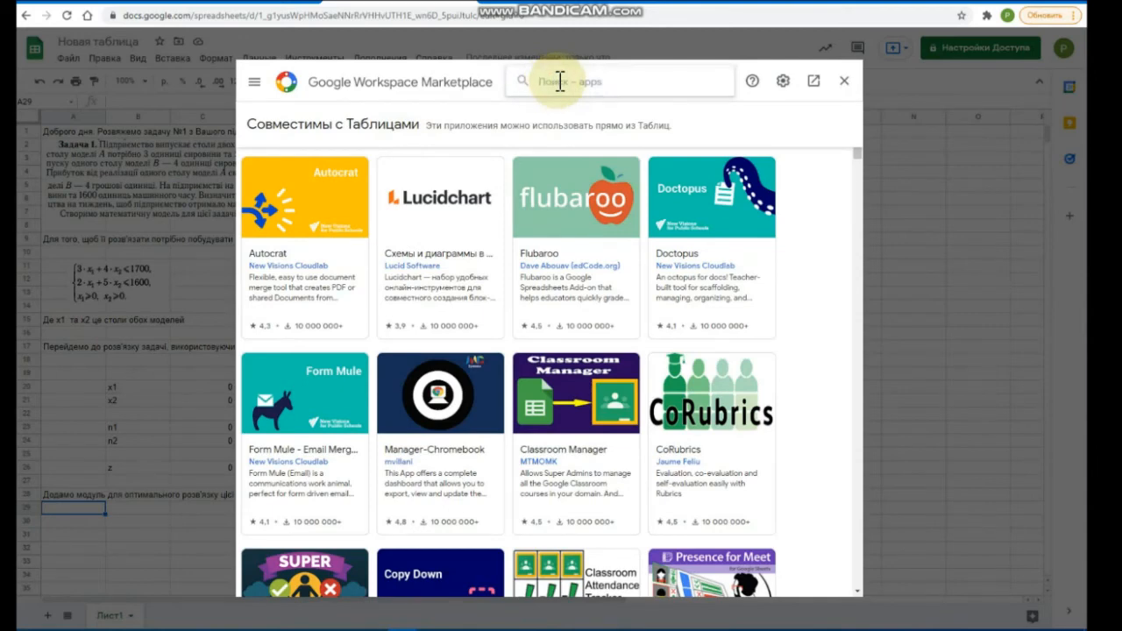
type("solv")
key("Down")
key("Return")
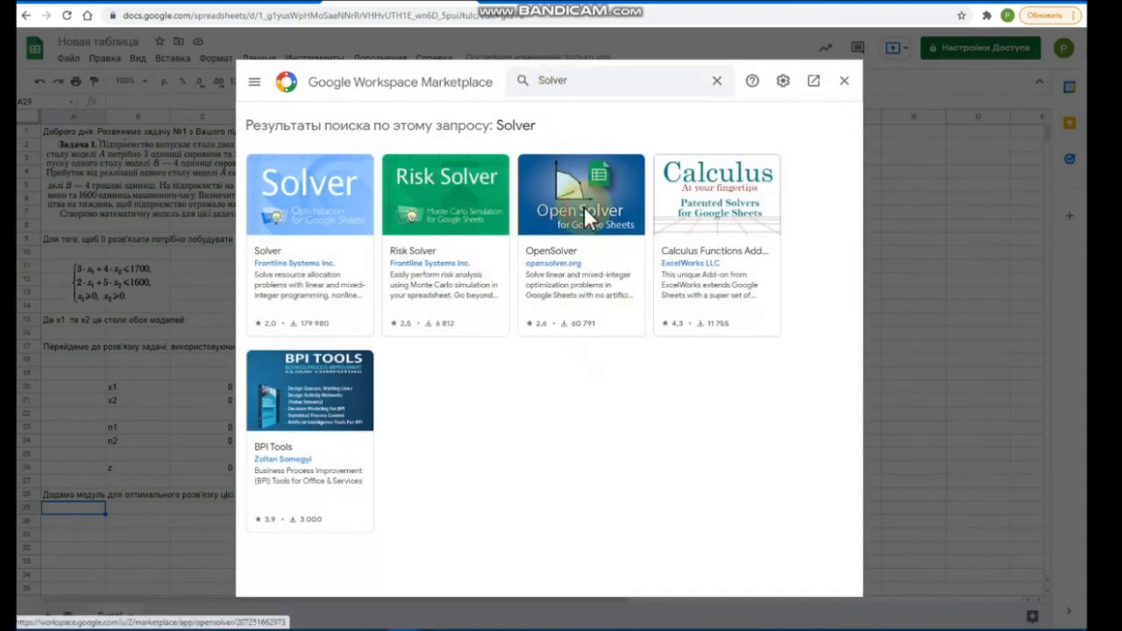
left_click(584, 207)
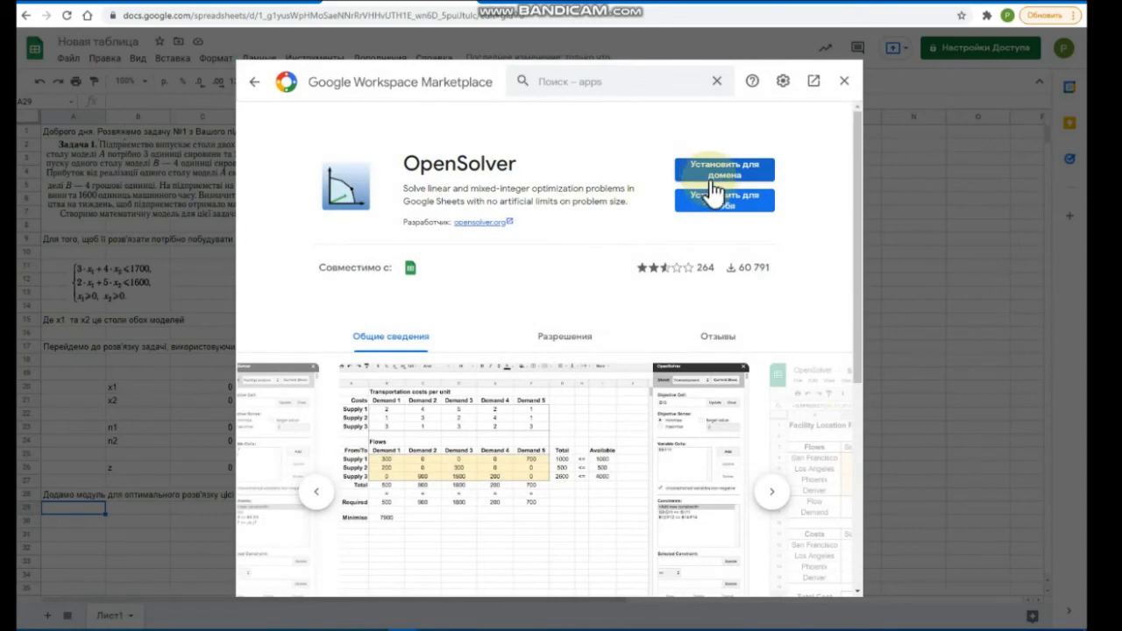
Install OpenSolver for the current user only, choosing the Google account and granting the requested access, and close the marketplace
left_click(719, 200)
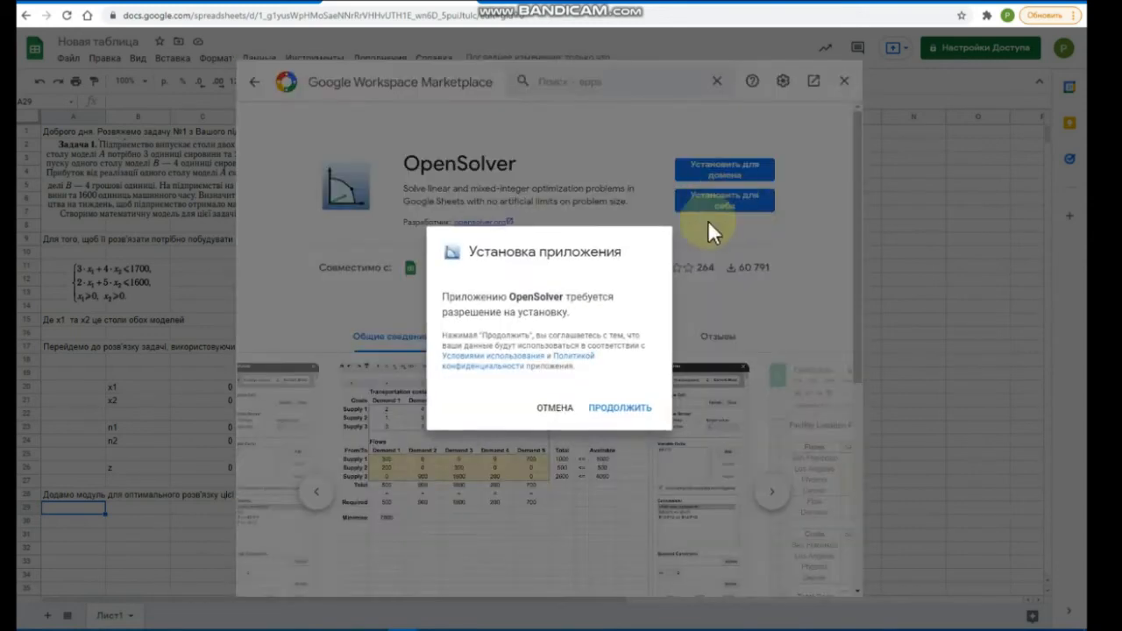
left_click(638, 406)
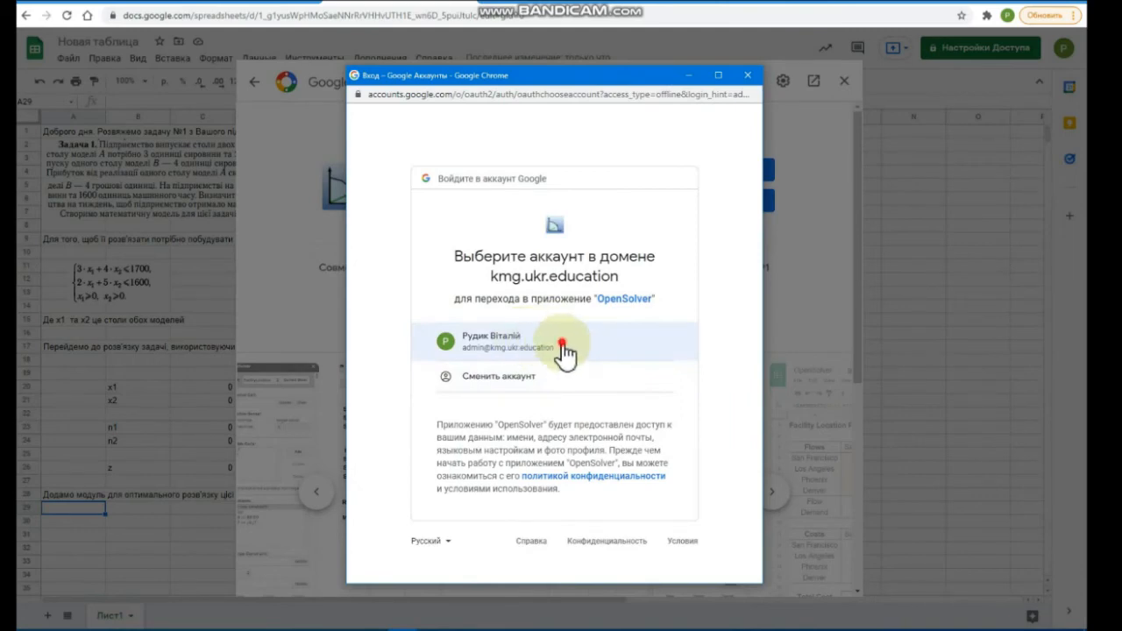
left_click(566, 350)
scroll(578, 341, "down", 3)
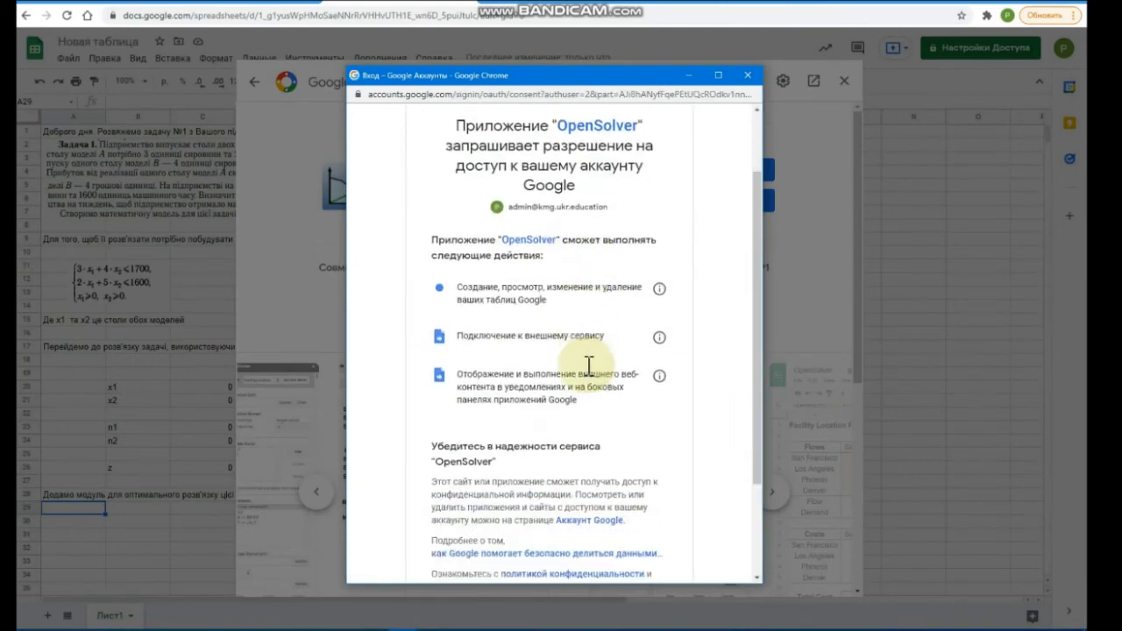
left_click(611, 495)
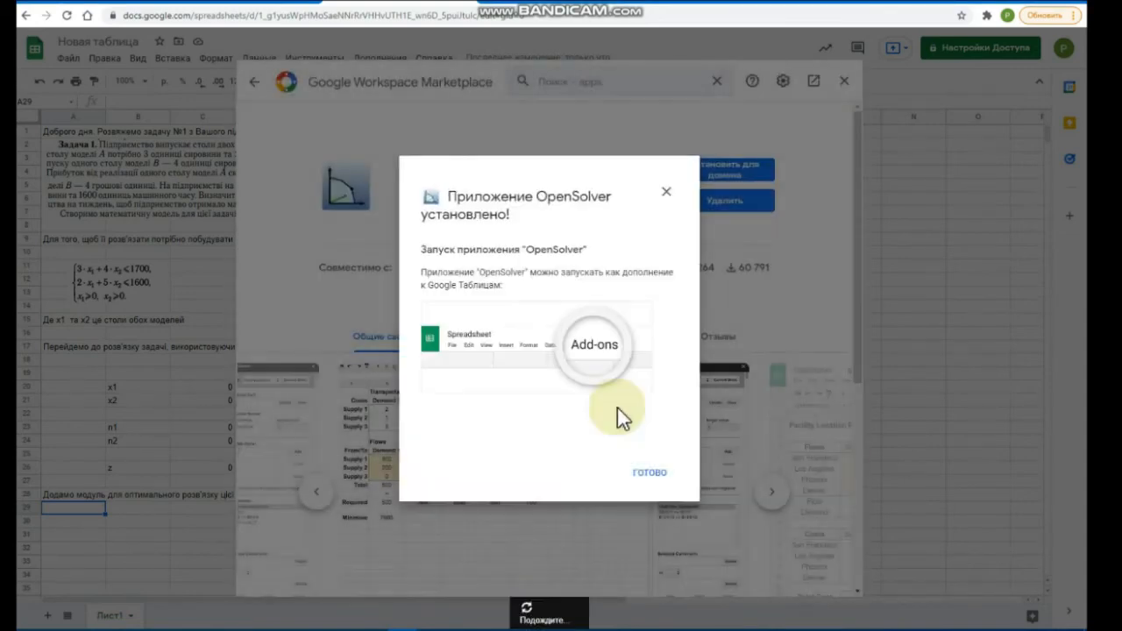
left_click(653, 473)
left_click(842, 82)
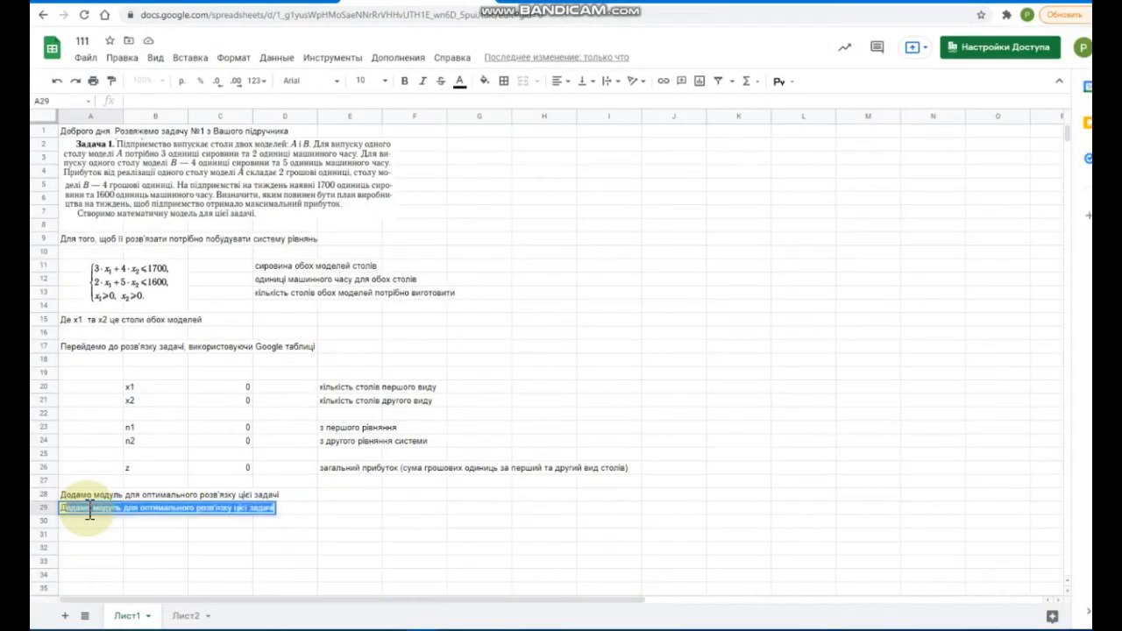
Enter the line "Для правильноъ роботи додатку надамо доступ" in cell A29
type("Для ")
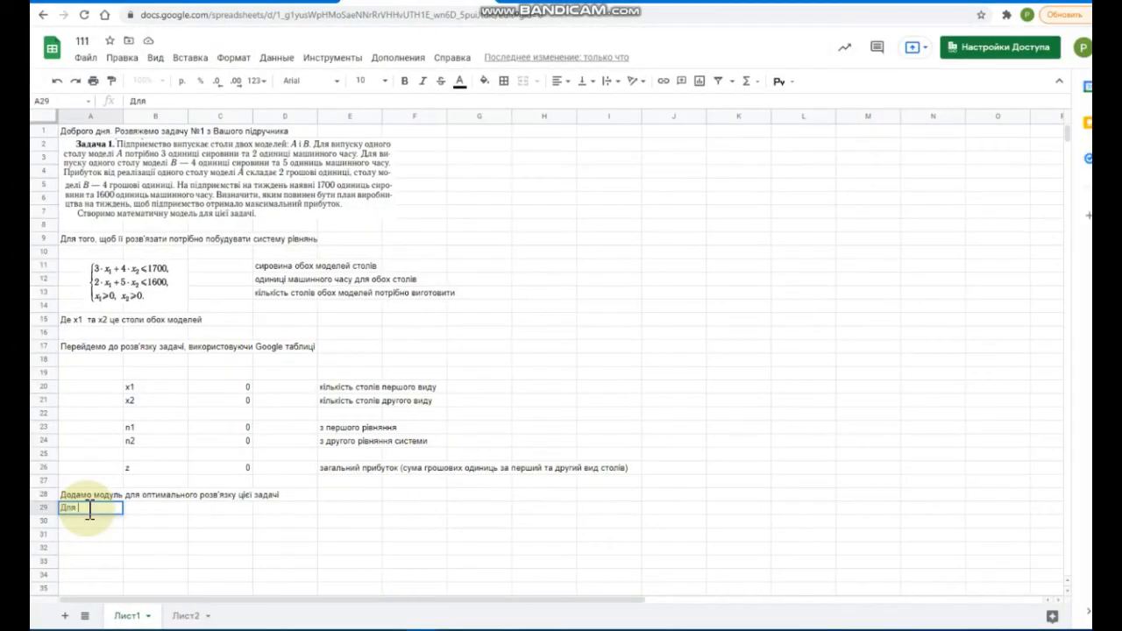
type("правильноъ робот")
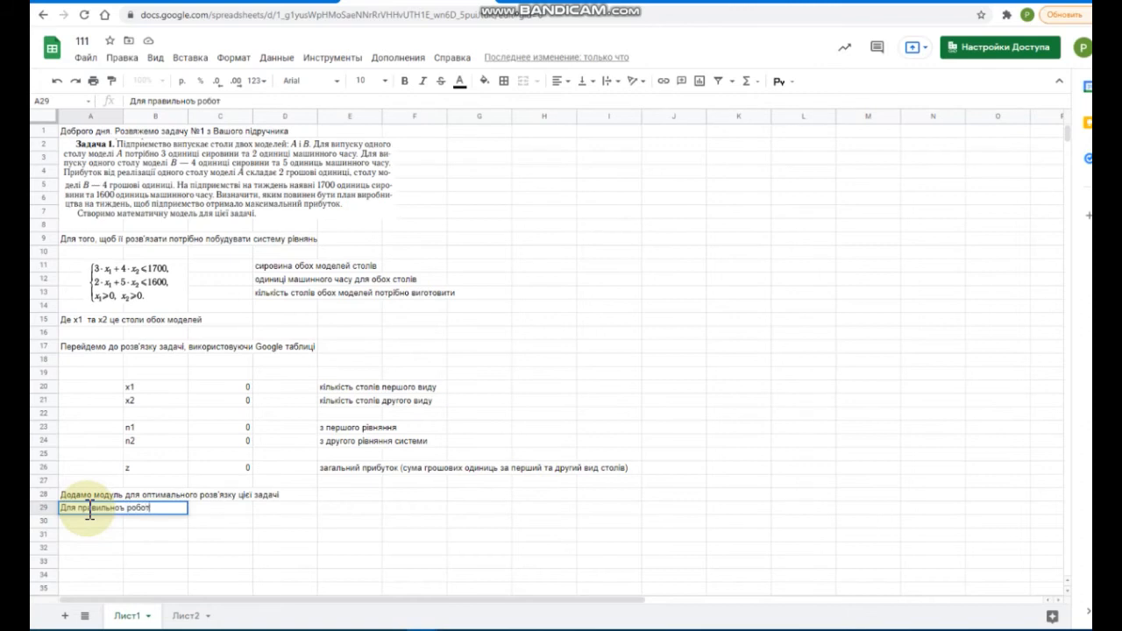
type("и додатку надамо доступ")
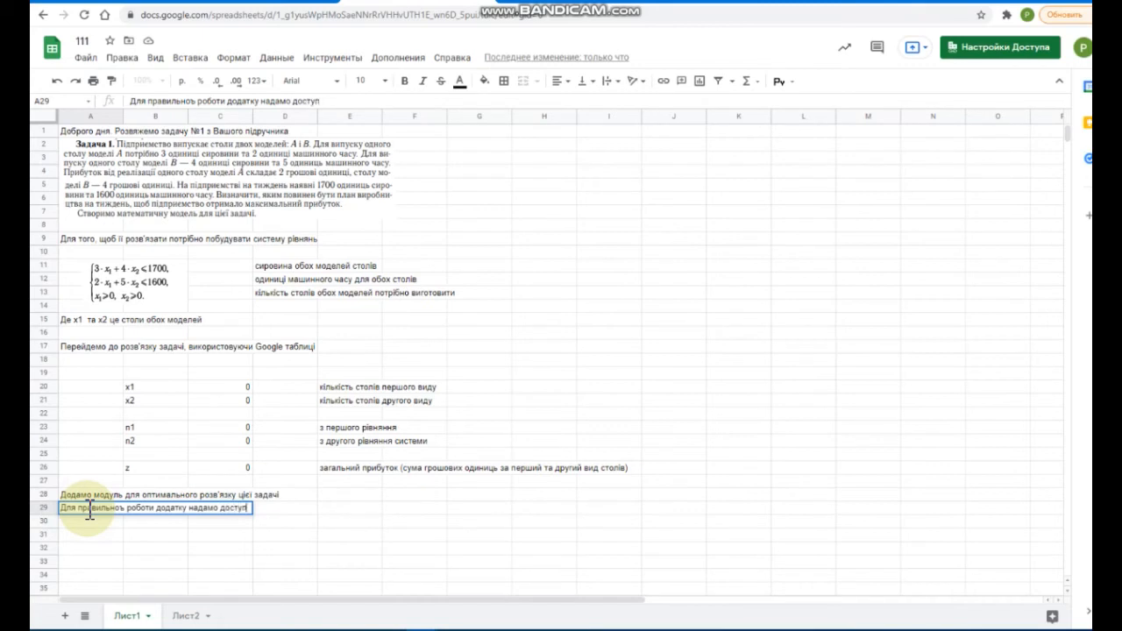
key("Return")
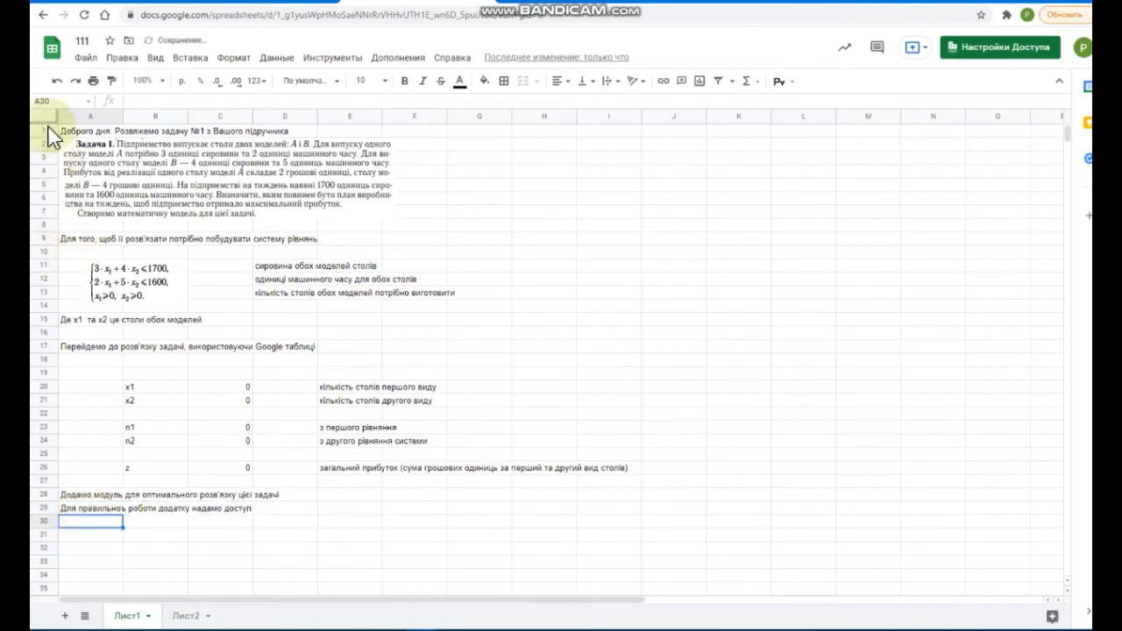
Share the spreadsheet so that anyone who has the link can edit it, and finish the sharing settings
left_click(83, 63)
left_click(111, 91)
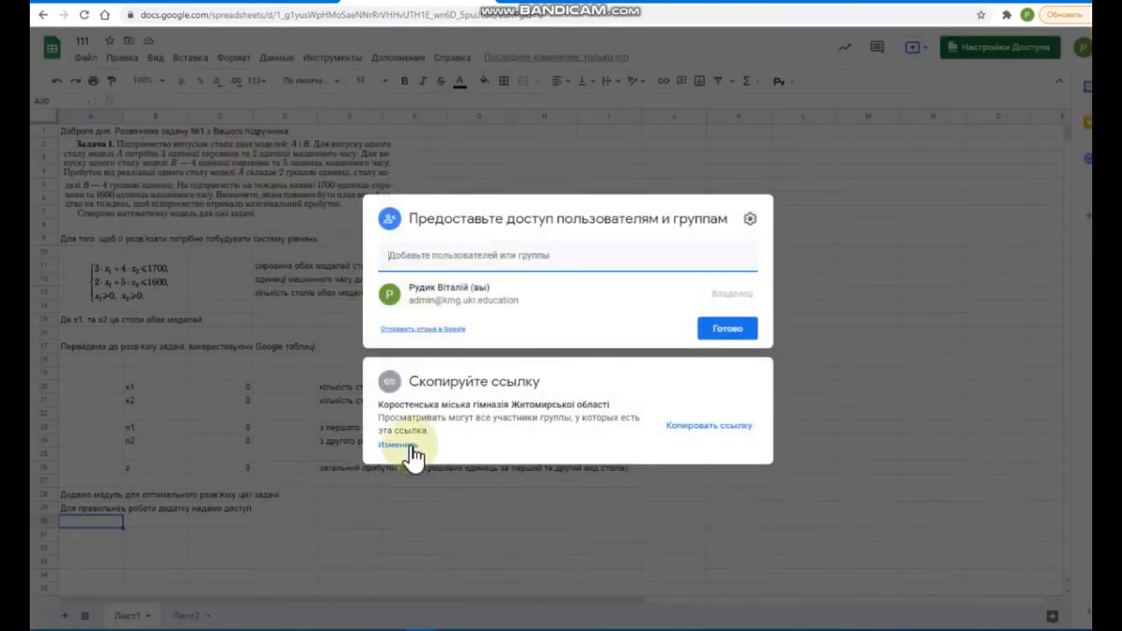
left_click(410, 443)
left_click(557, 377)
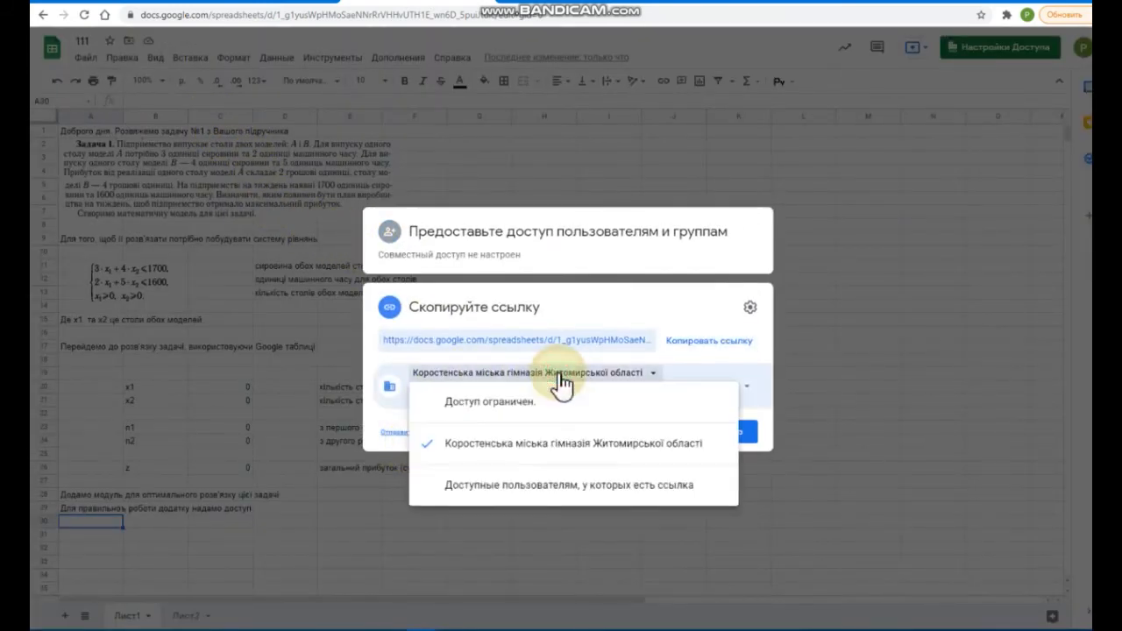
left_click(506, 491)
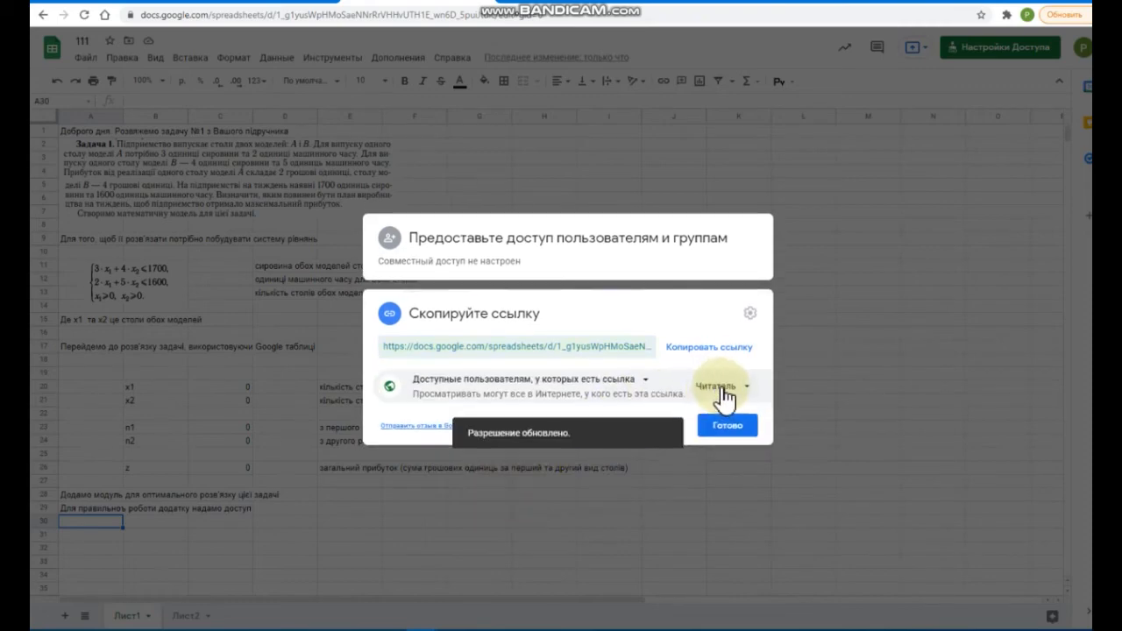
left_click(727, 393)
left_click(729, 478)
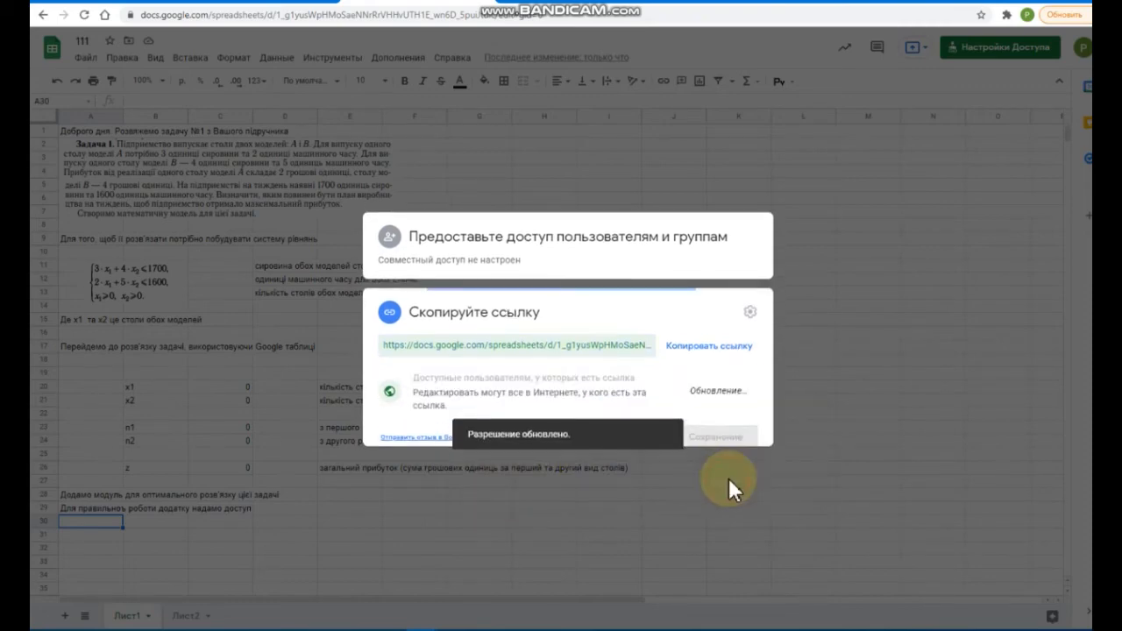
left_click(727, 430)
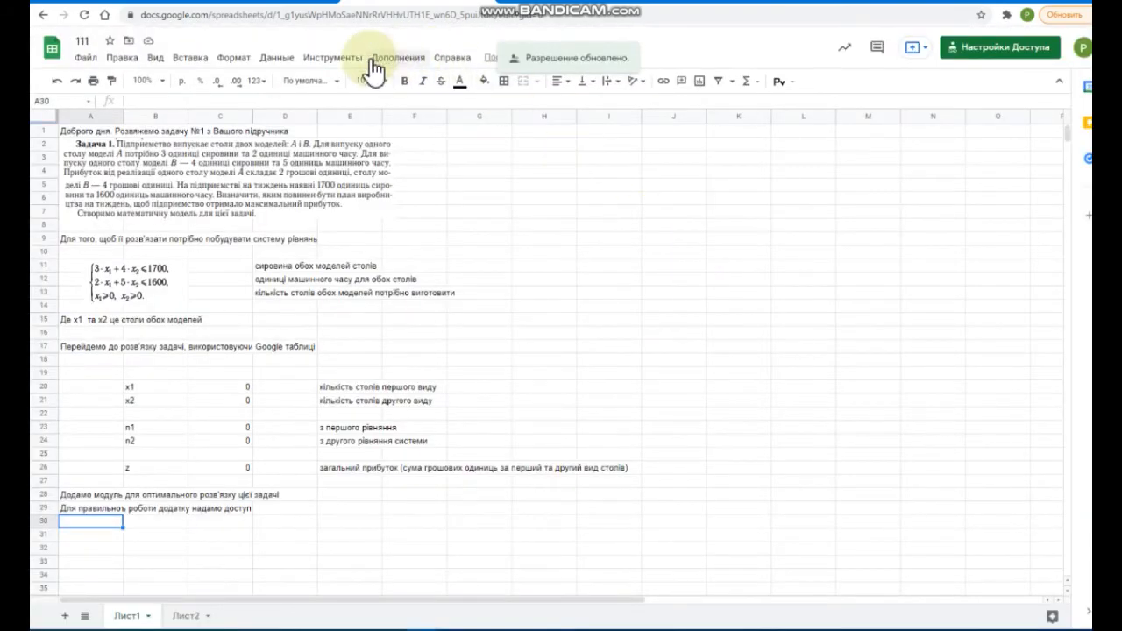
Open the OpenSolver sidebar and set the total profit cell C26 as the objective cell
left_click(408, 60)
mouse_move(423, 112)
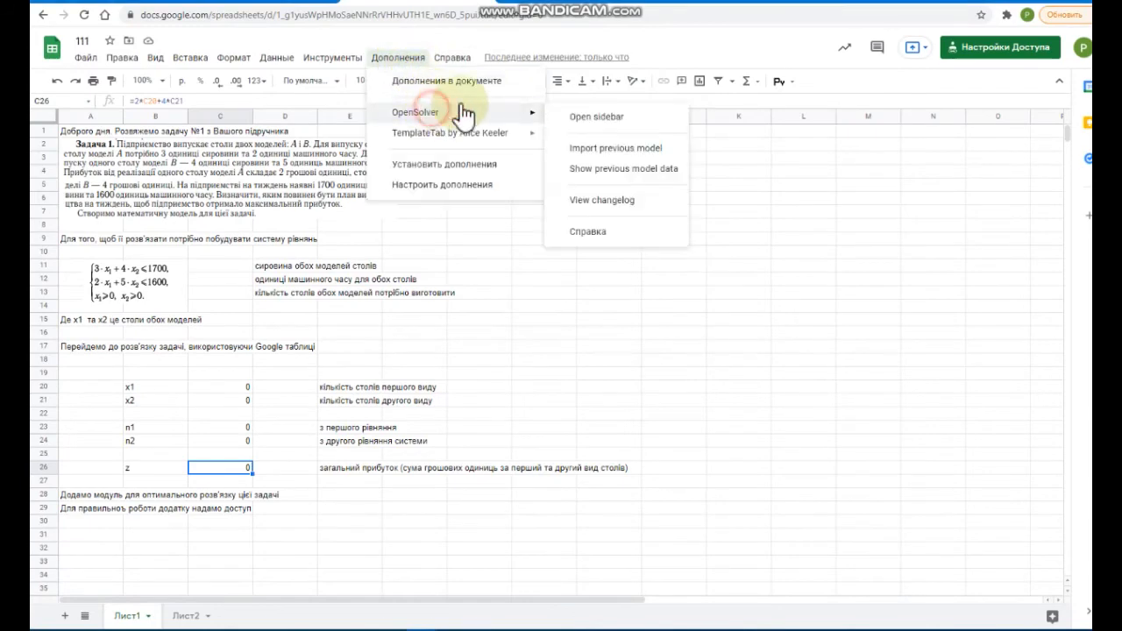
left_click(577, 117)
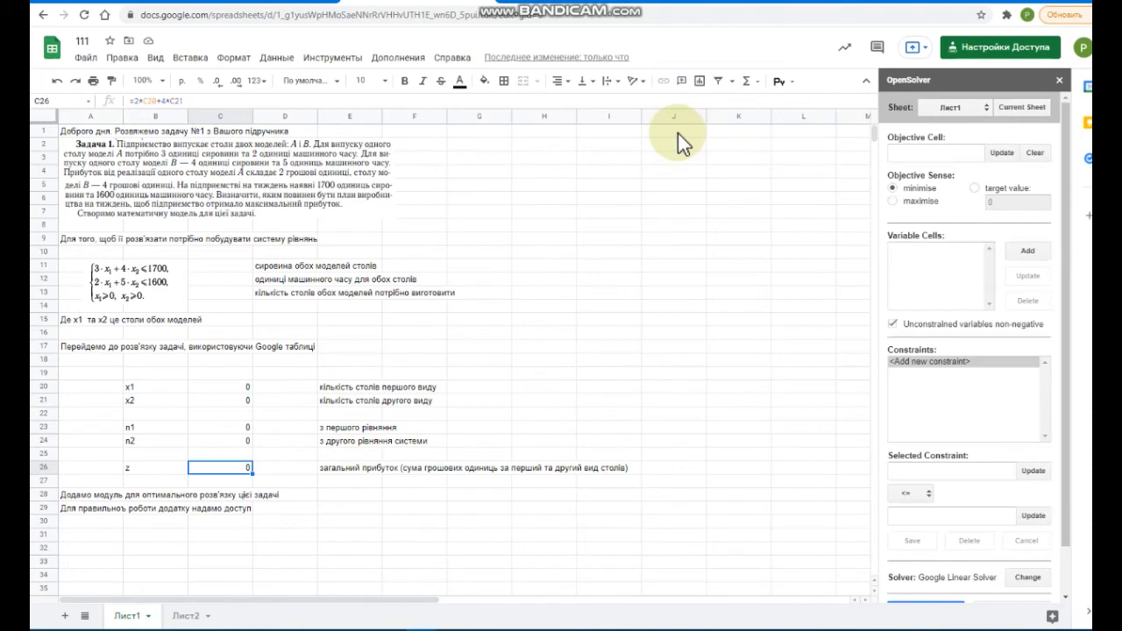
left_click(912, 155)
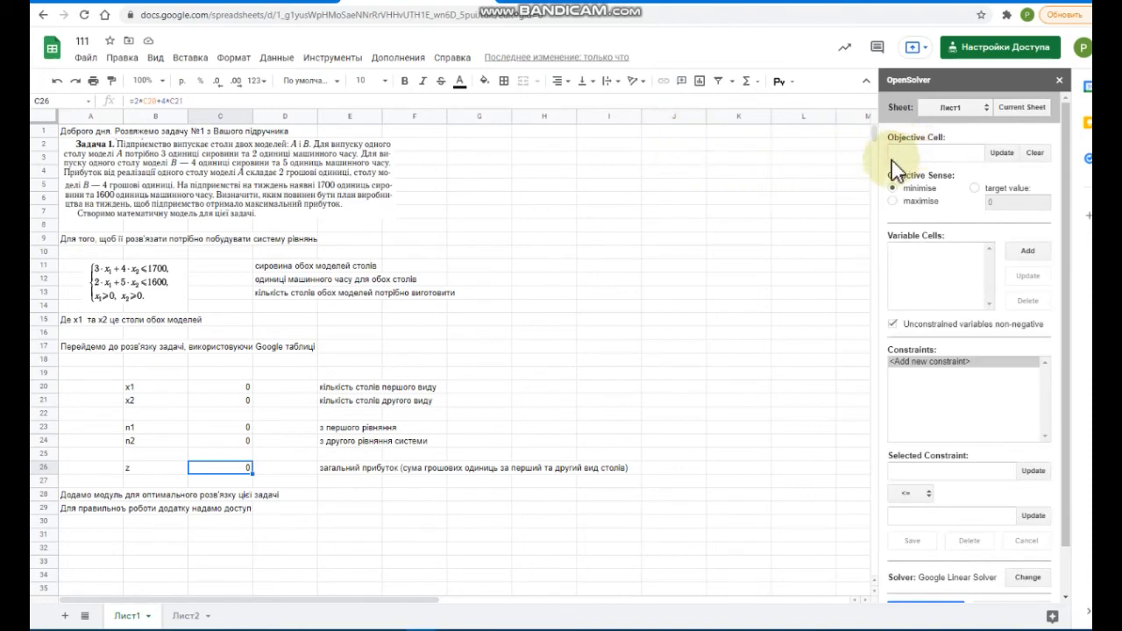
left_click(241, 469)
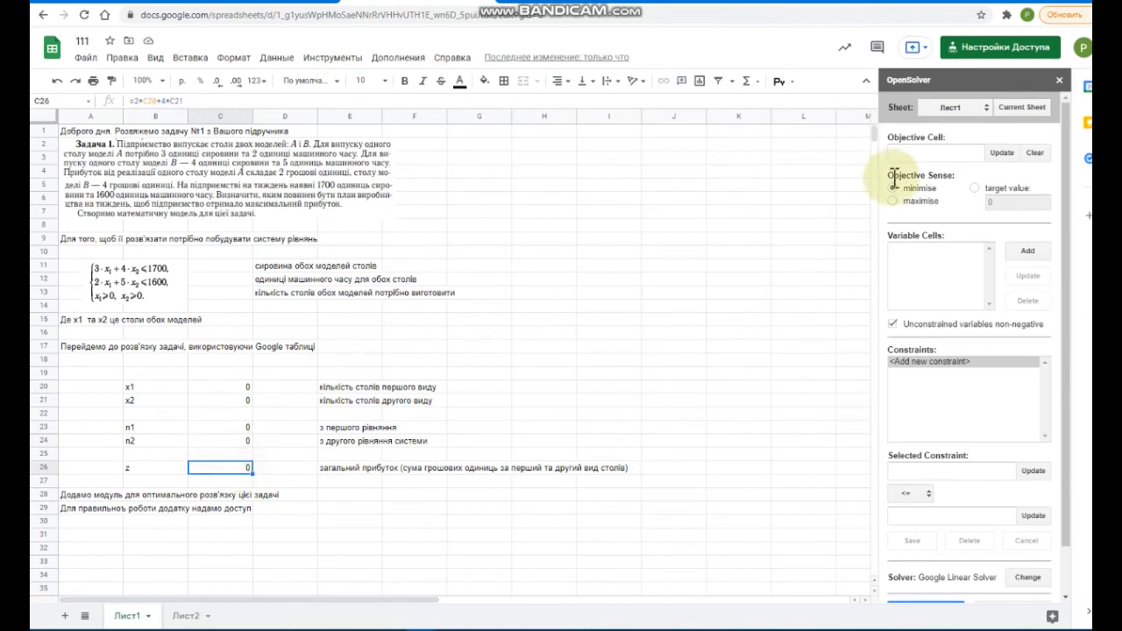
left_click(1002, 153)
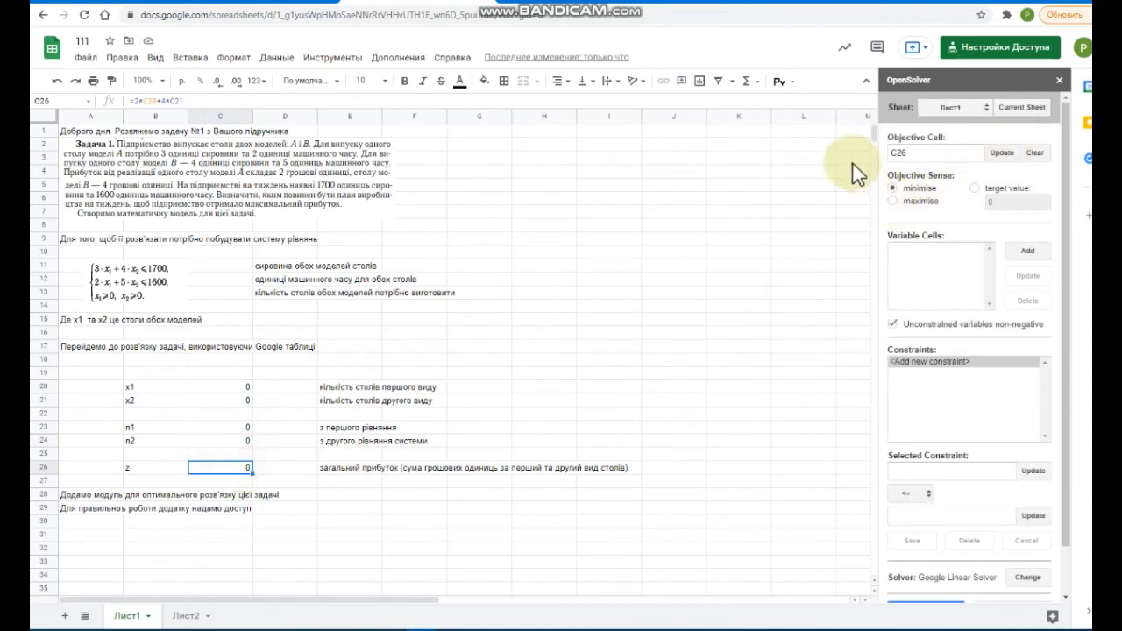
Add the note "Обираємо комірку із загальною формулою" in cell K3, level with the objective cell setting
left_click(824, 157)
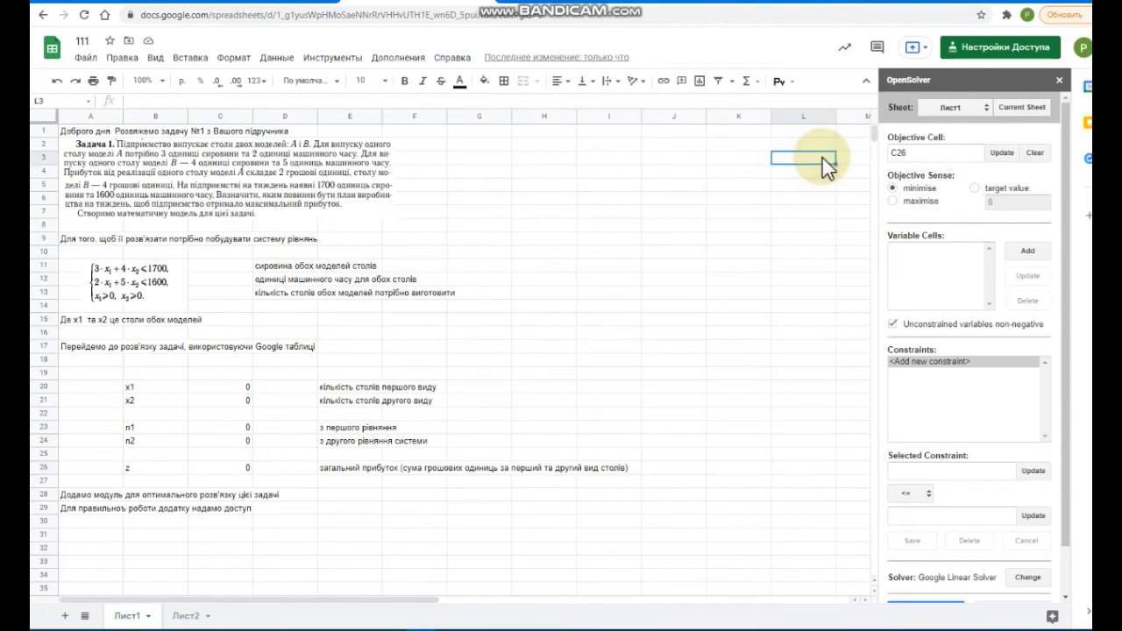
key("Left")
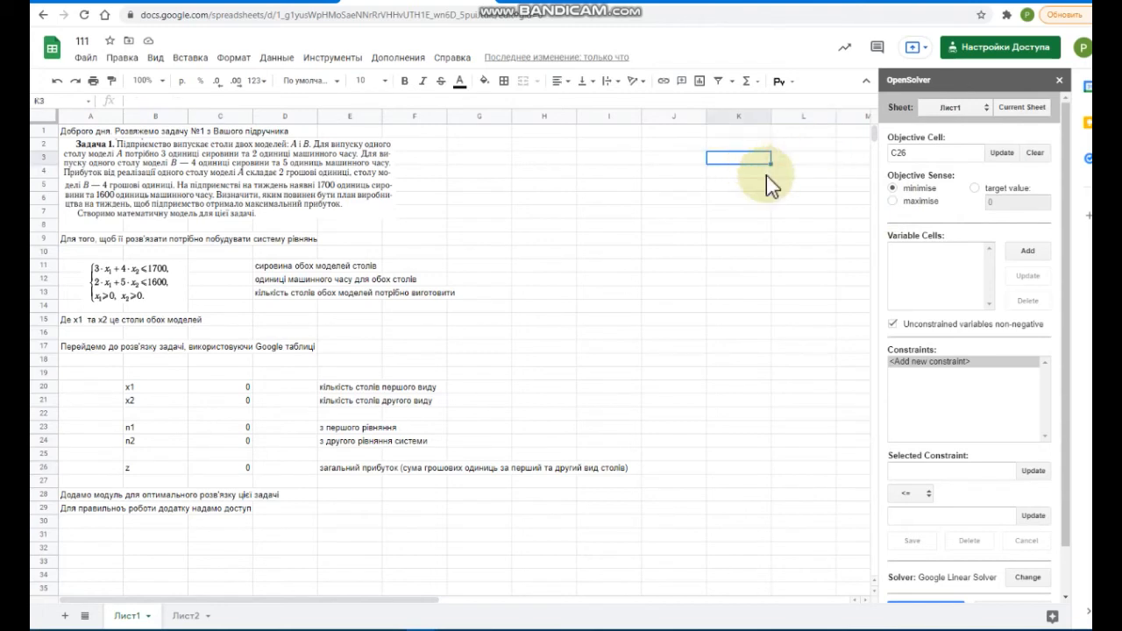
type("Обираємо комірку із")
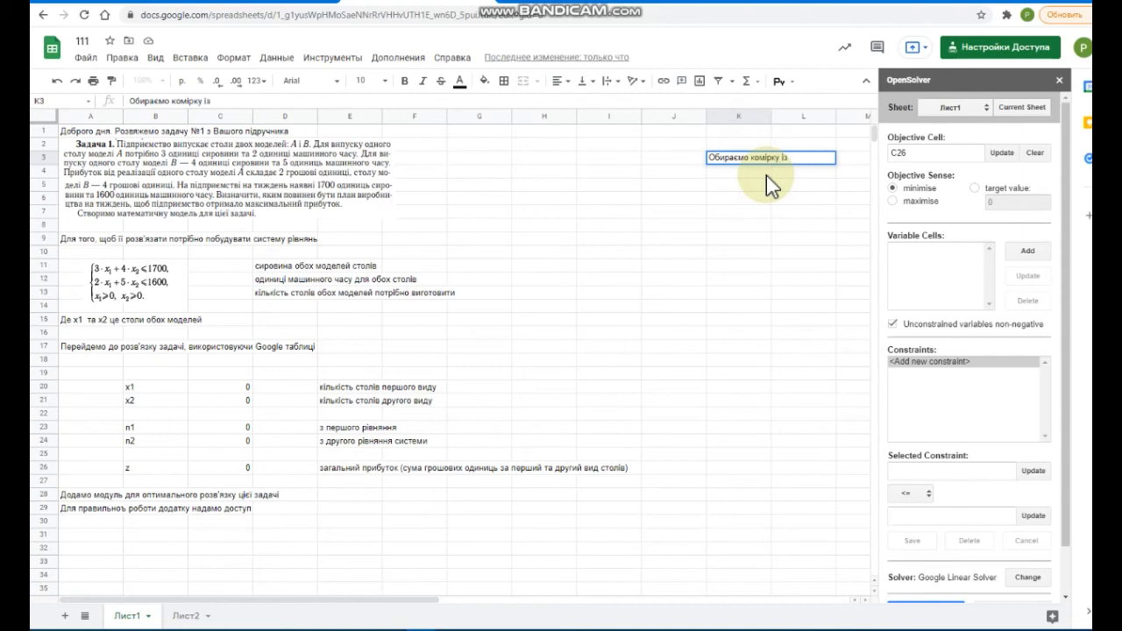
type("загальною формулою")
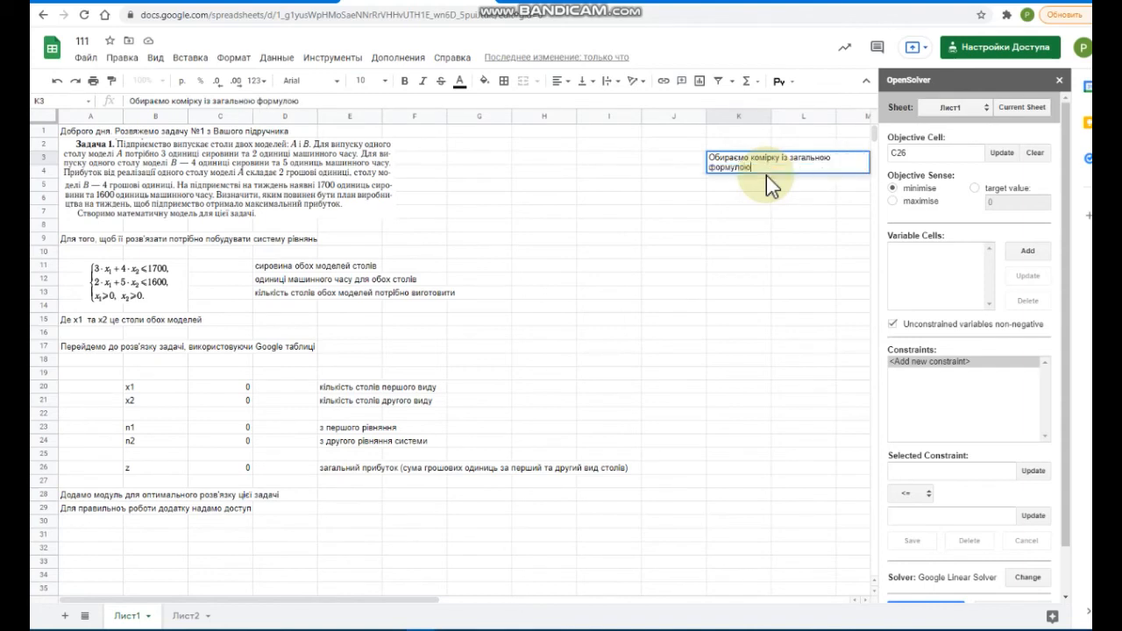
key("Return")
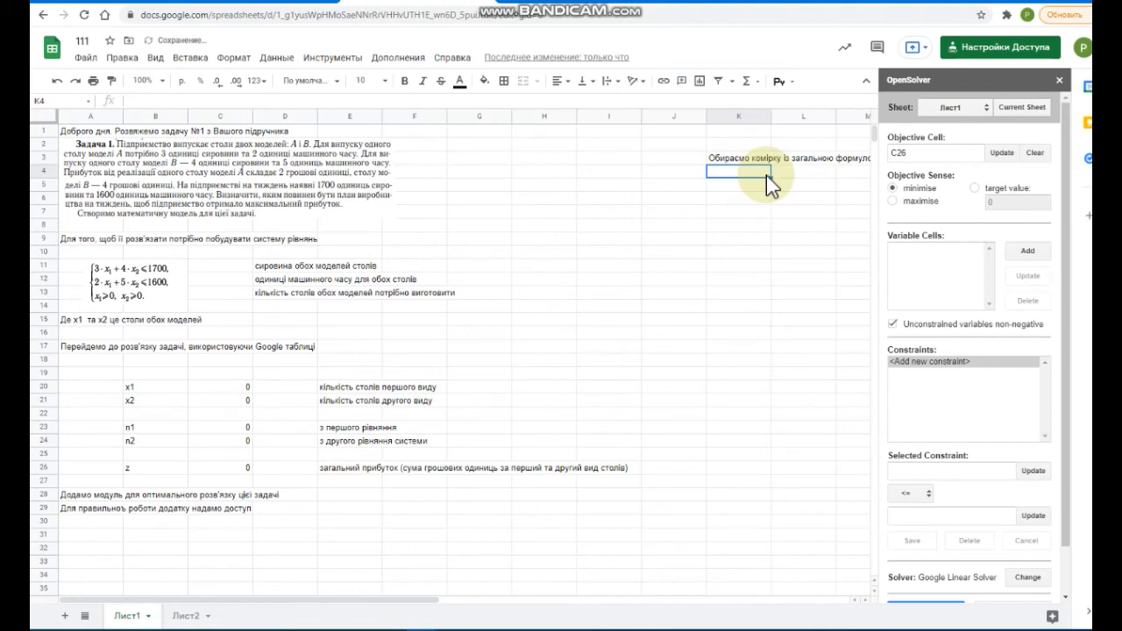
Add the note "обираємо метод максимального прибутку" in cell K6, level with the objective sense setting
left_click(749, 198)
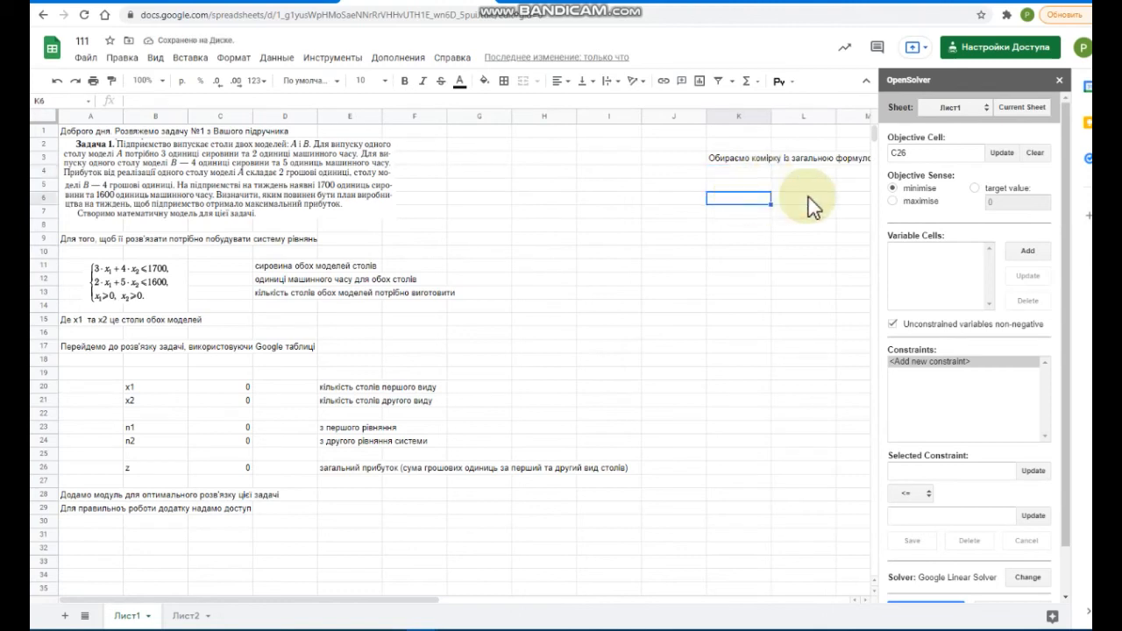
type("обираємо мет")
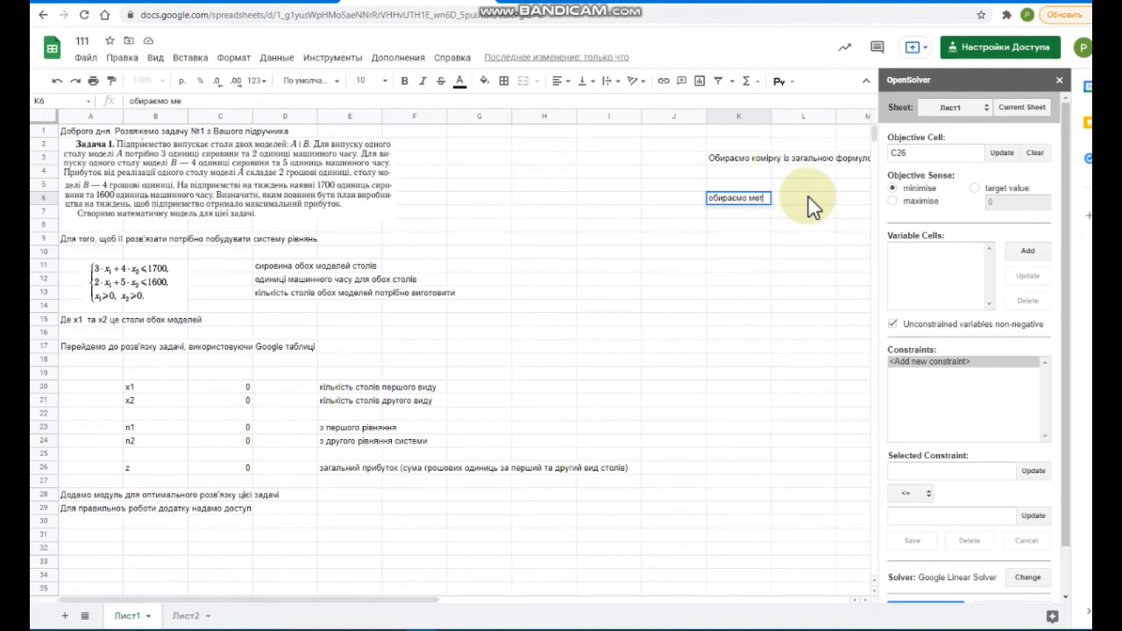
type("од максимального")
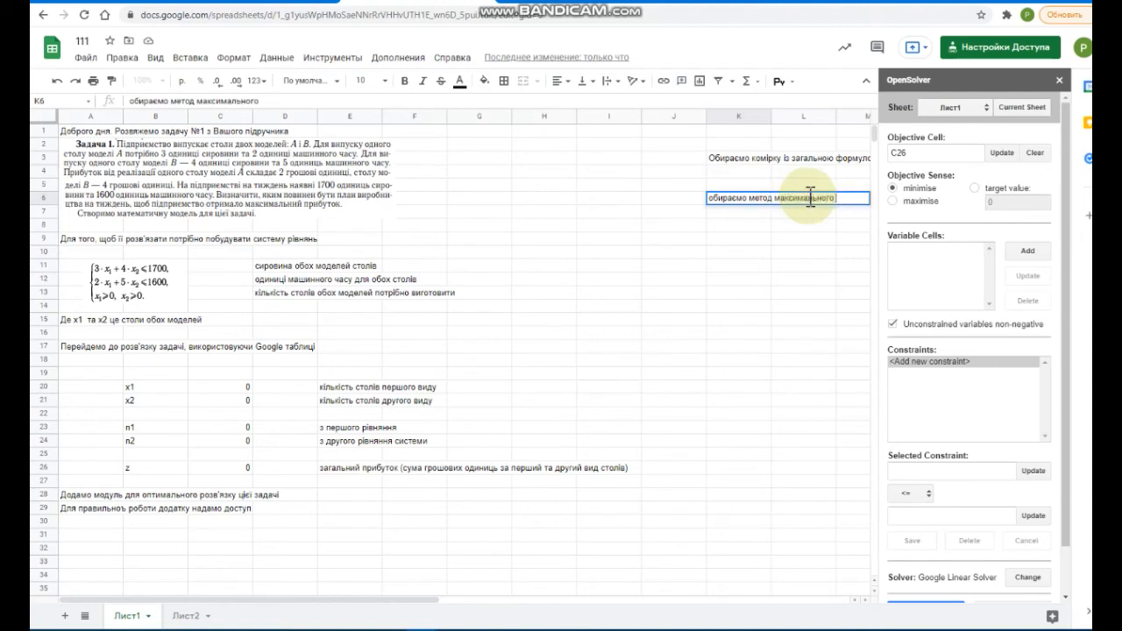
type(" прибутку")
key("Return")
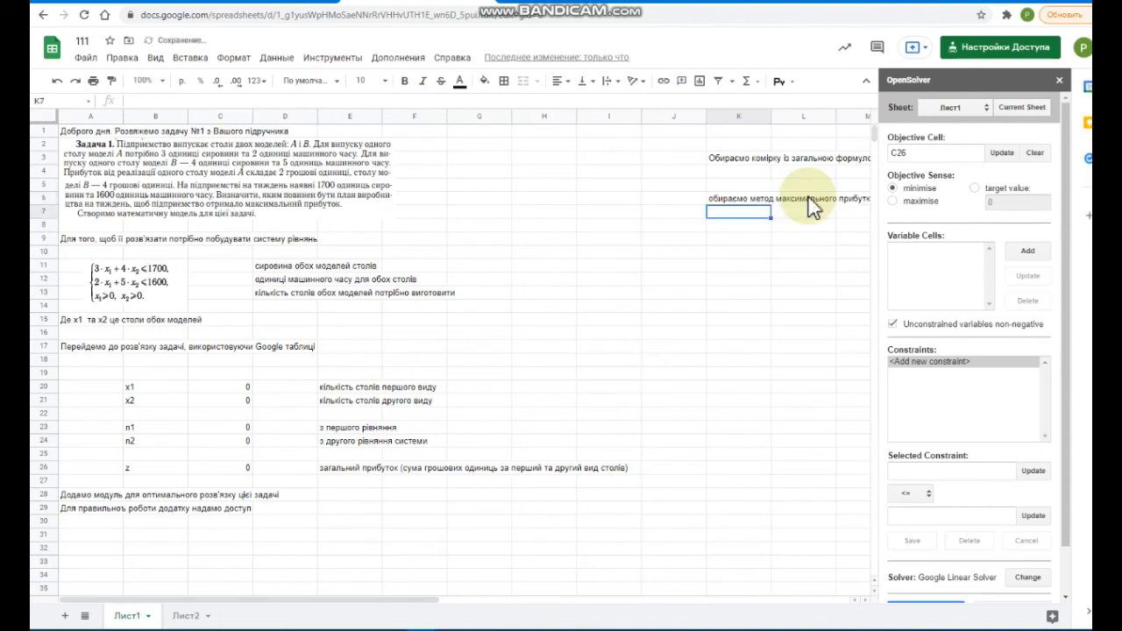
Add the note "обираємо комірки для зміни значень" in cell K10 and "x1 x2" beneath it in K11
left_click(736, 253)
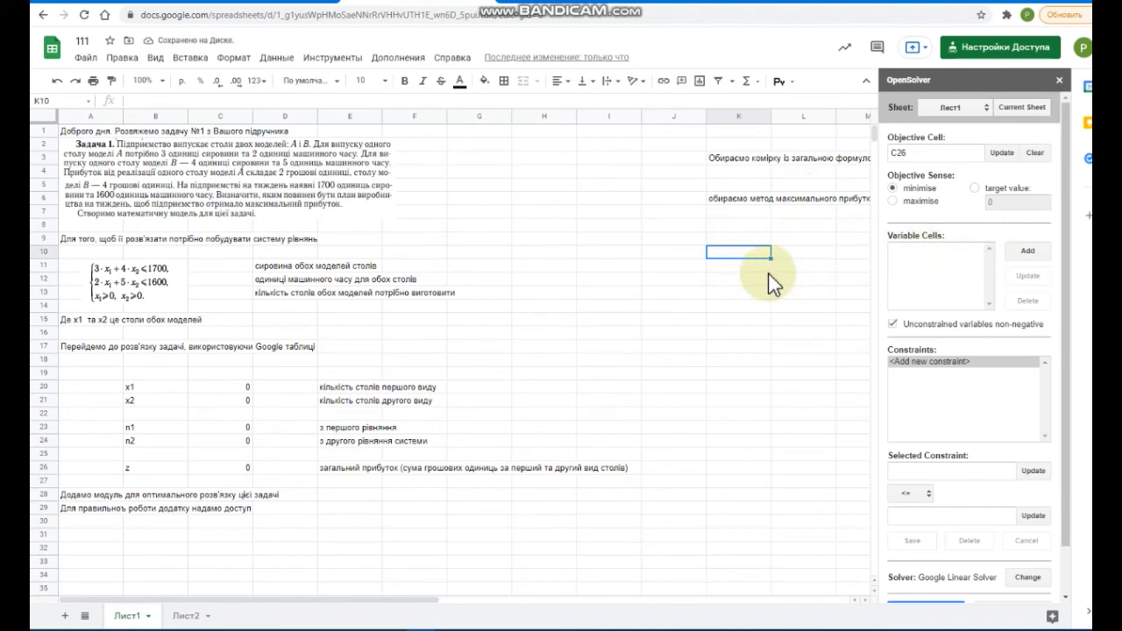
type("обир")
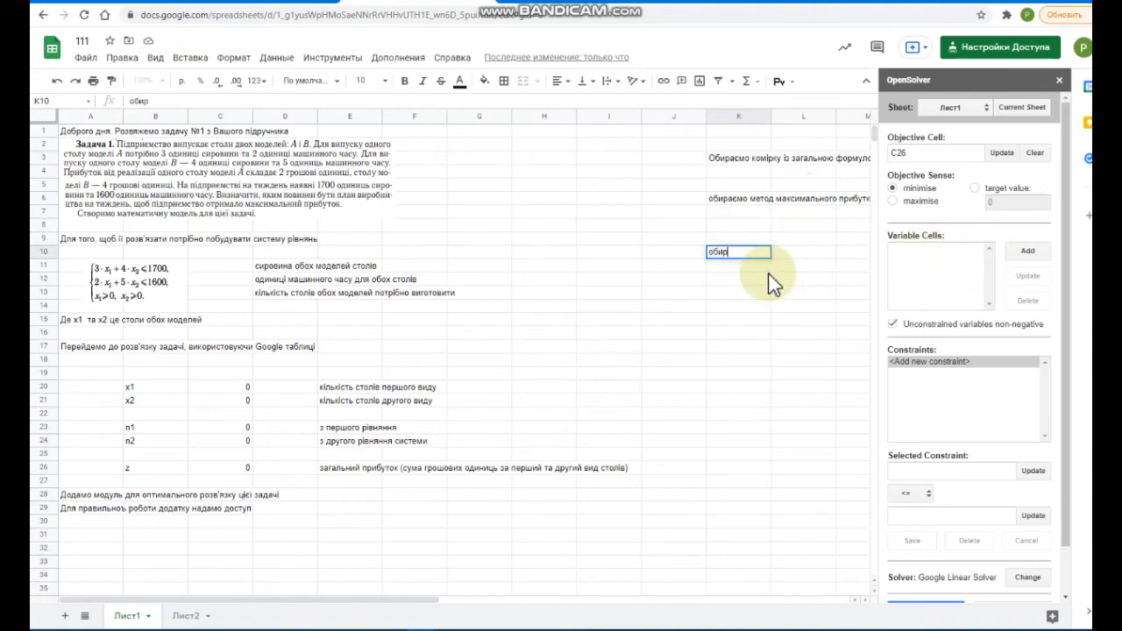
type("аємо комірки")
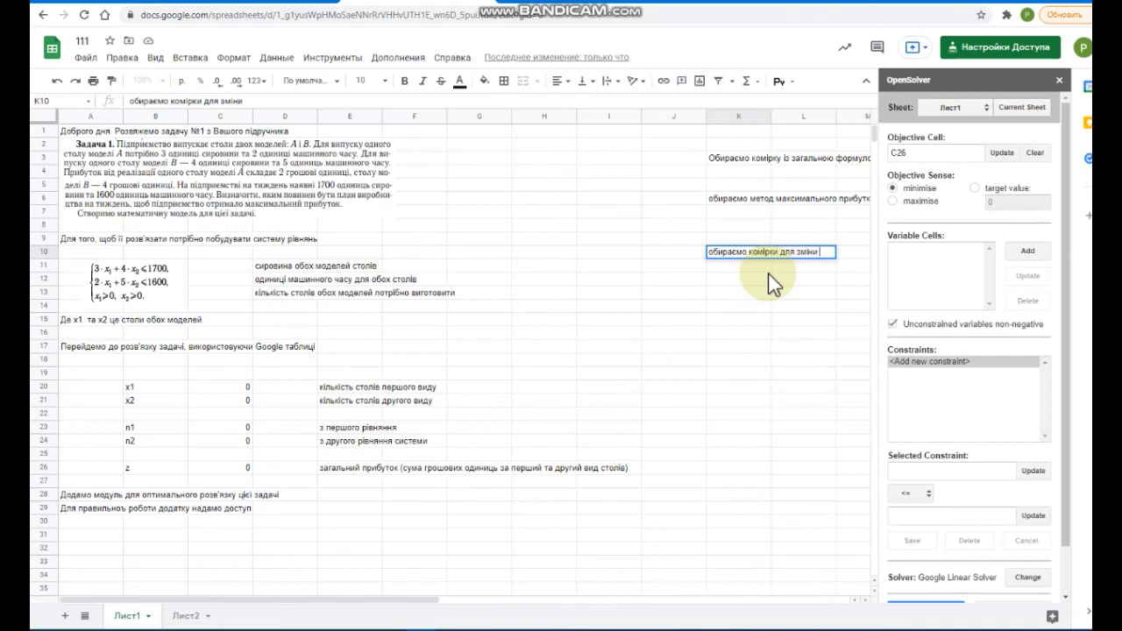
type("для зміни значень")
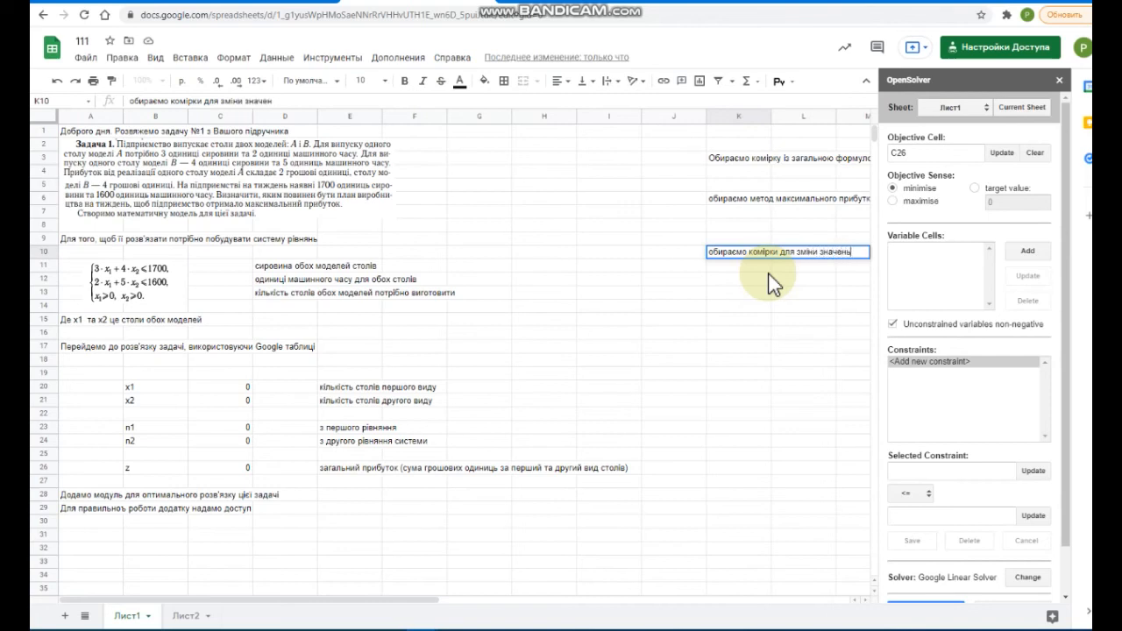
key("Return")
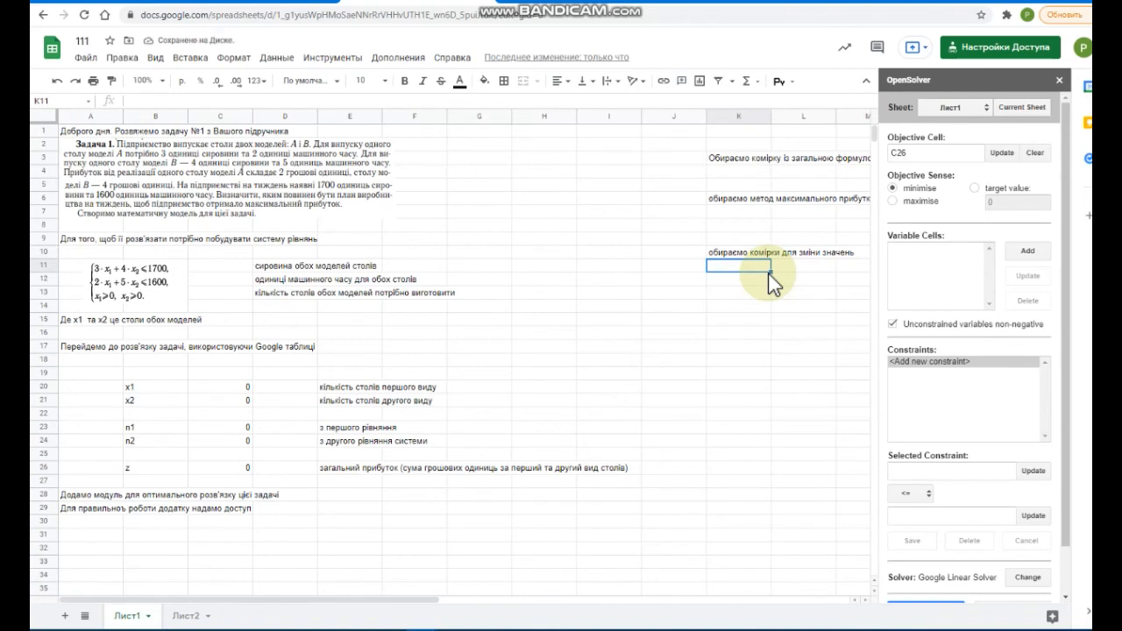
type("x1 x2")
key("Return")
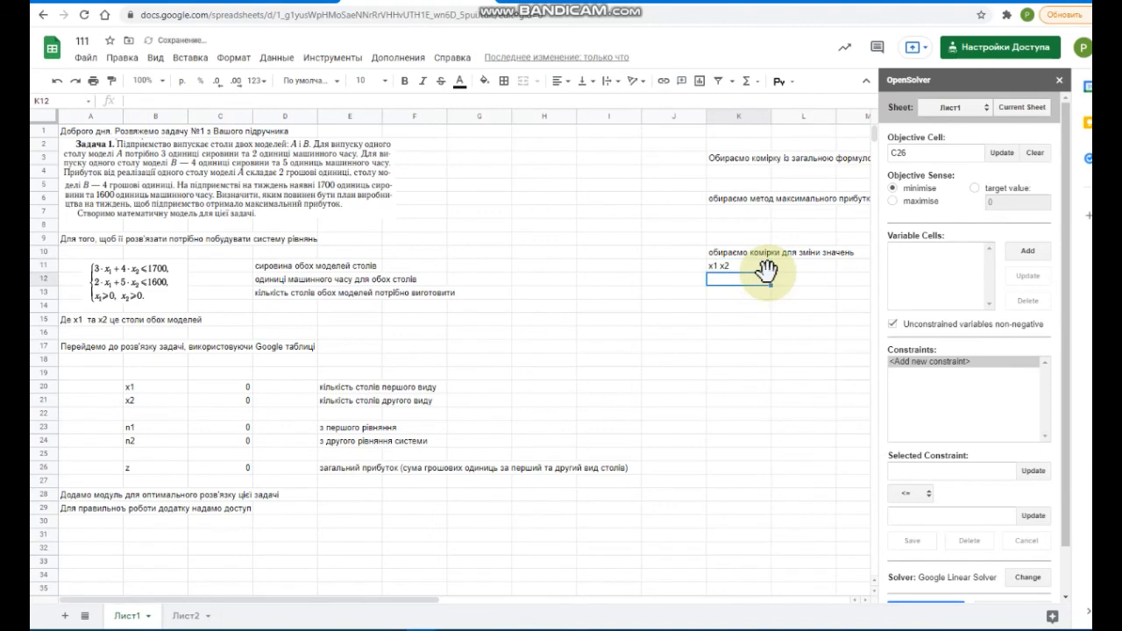
Add the note "накладаємо умови, кількість сировини та машинний час" in cell K18, level with the constraints list
left_click(728, 360)
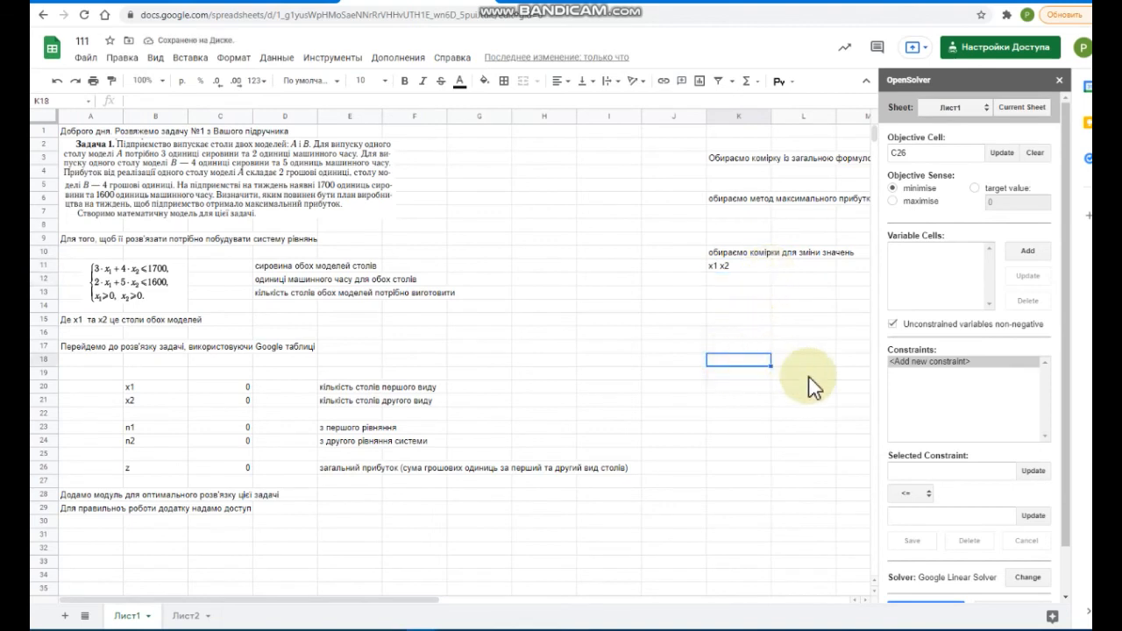
type("накладаємо умови")
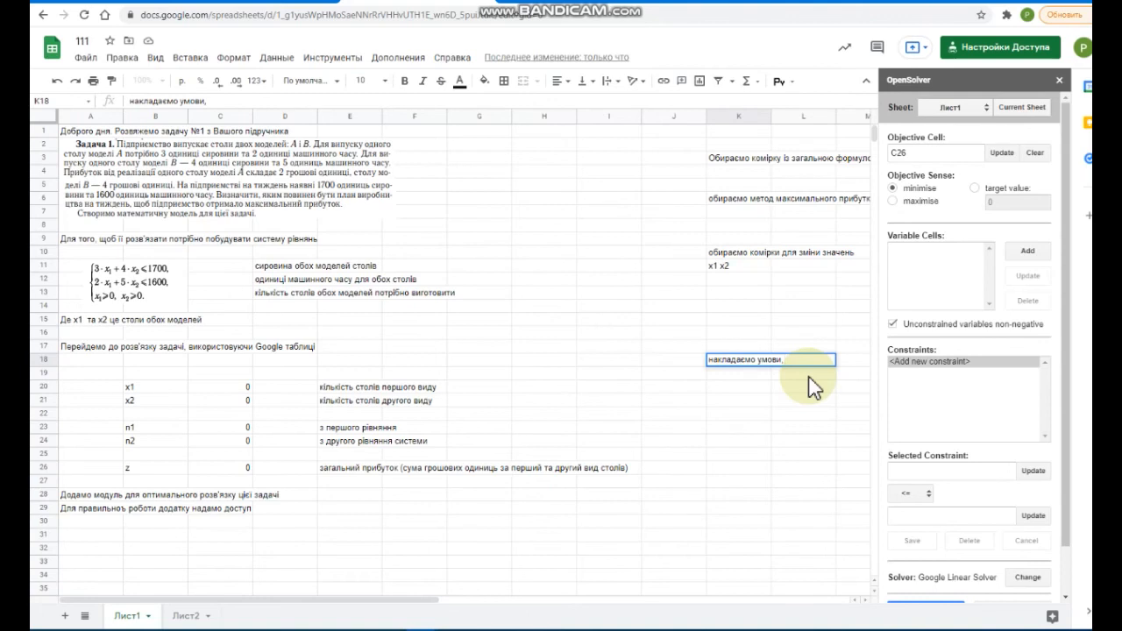
type(", кількість сировини")
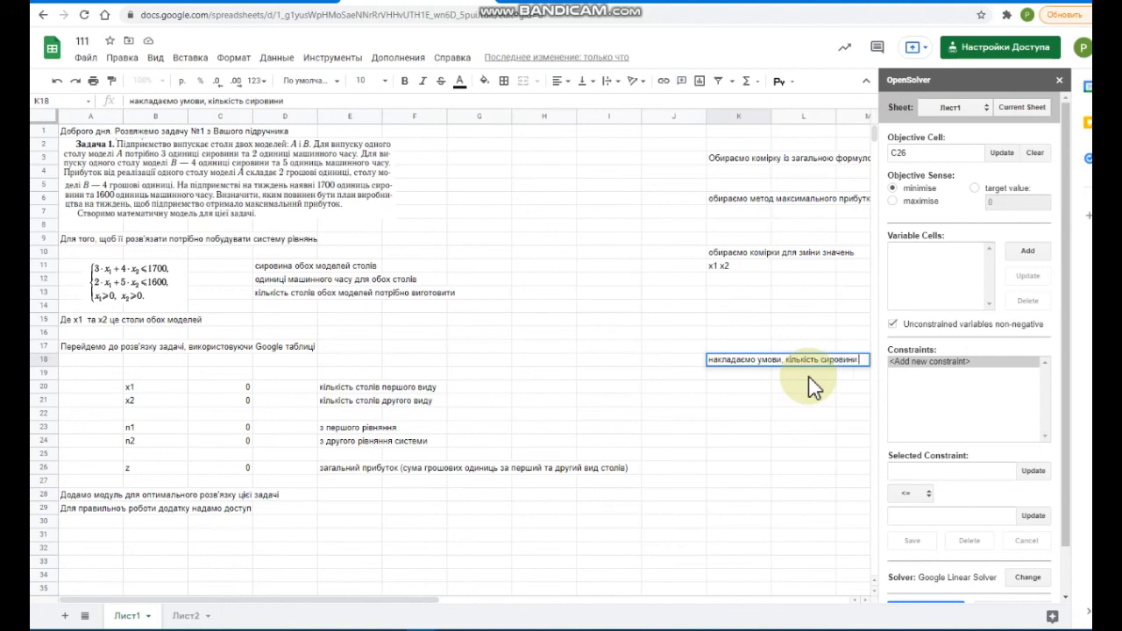
type(" та")
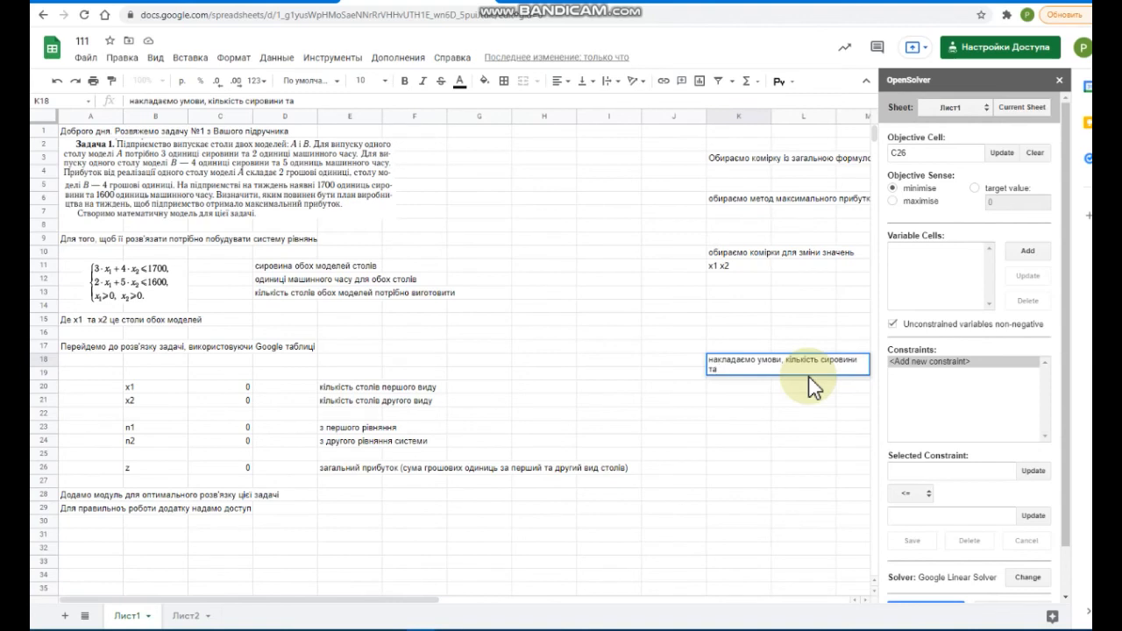
type(" машинний час")
key("Return")
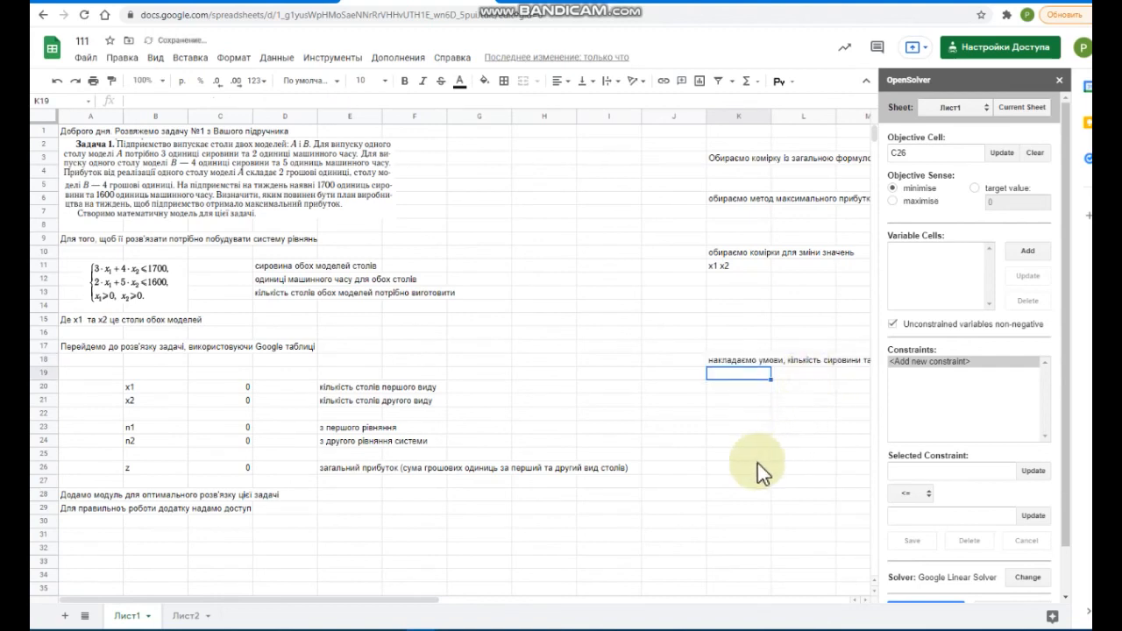
Set the OpenSolver objective sense to maximise
left_click(894, 201)
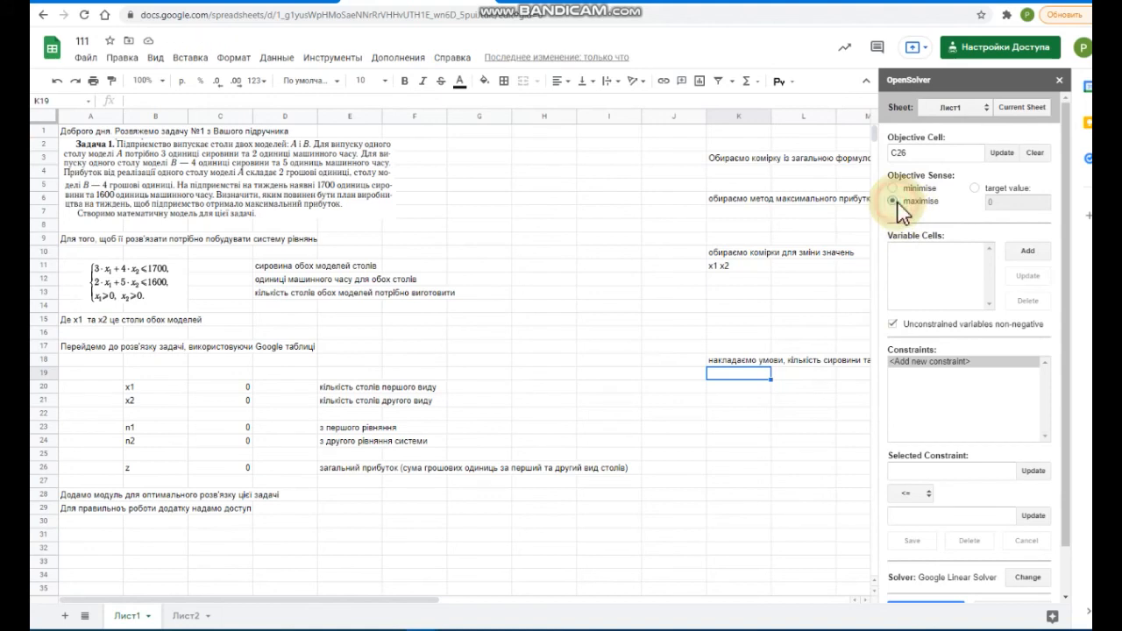
Add the x1 and x2 value cells C20:C21 as the OpenSolver variable cells
left_click(924, 273)
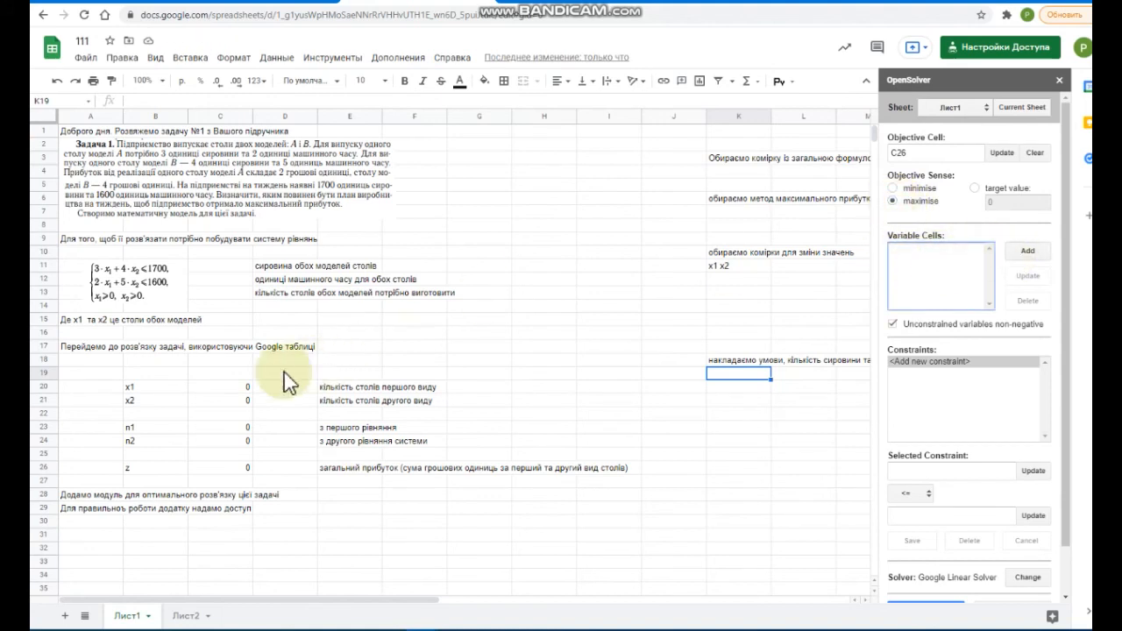
left_click_drag(237, 387, 235, 400)
left_click(1028, 251)
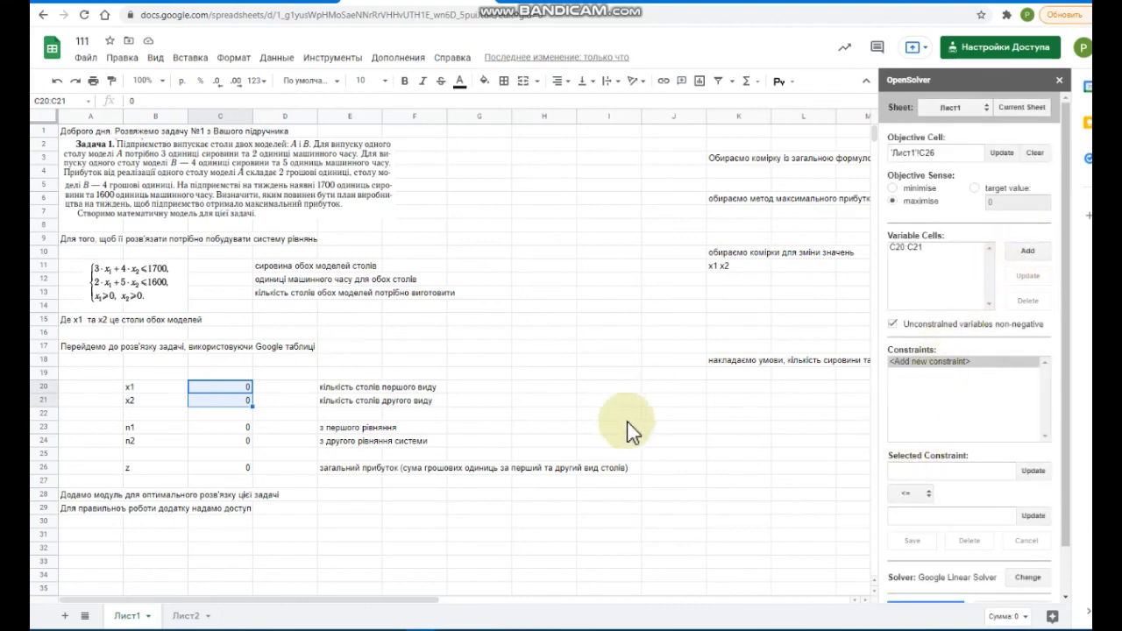
Enter the raw material limit 1700 in D23 and save the OpenSolver constraint C23 <= D23
left_click(242, 427)
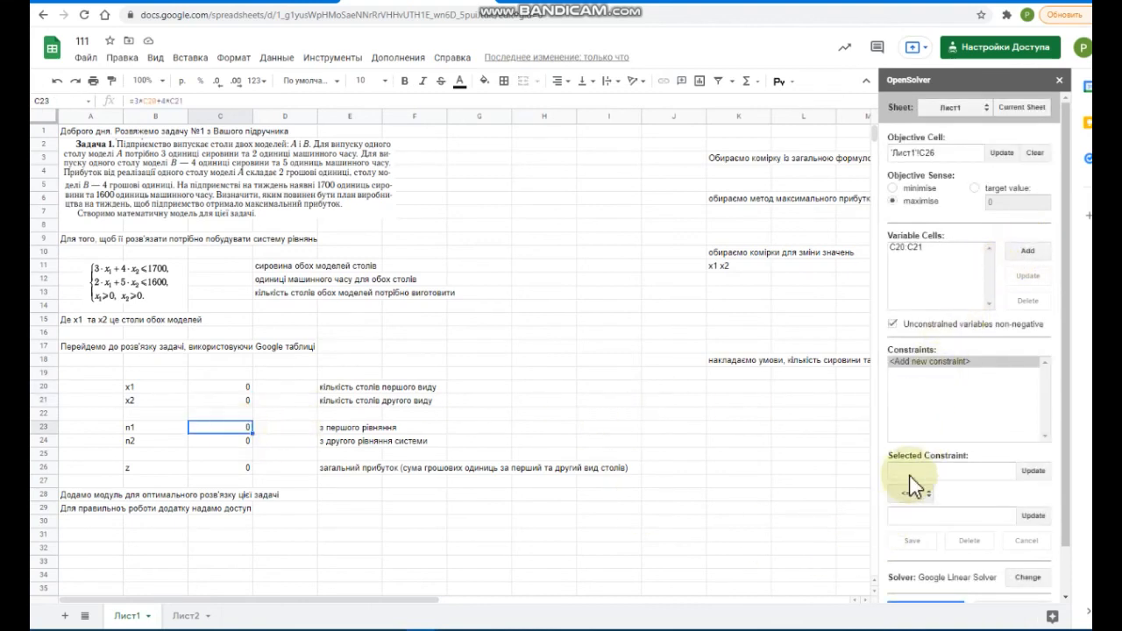
left_click(1033, 470)
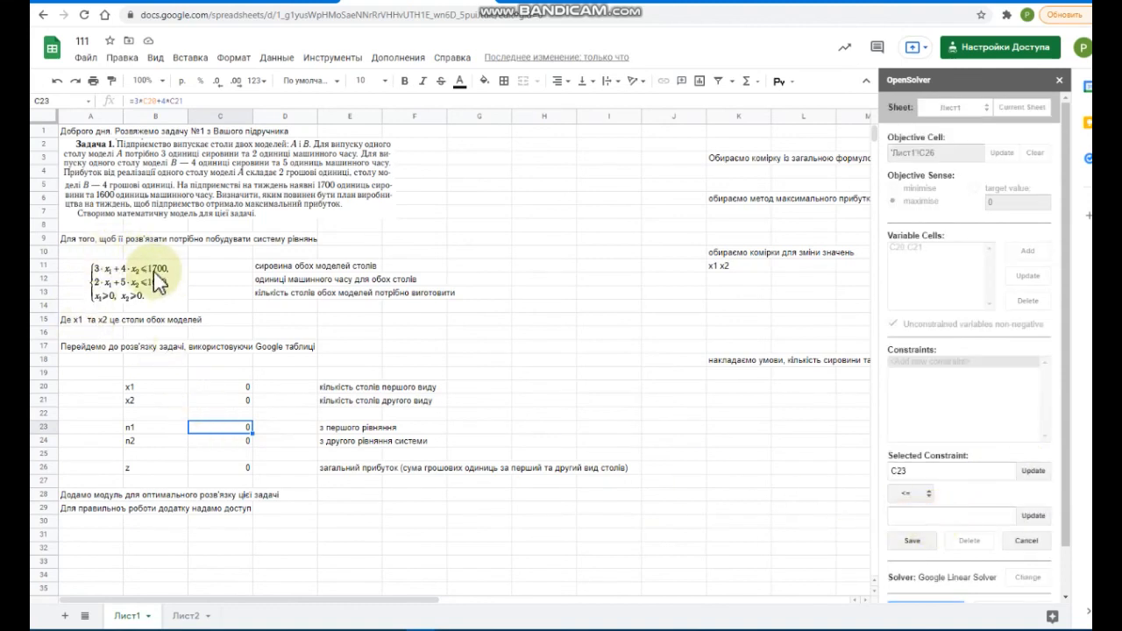
left_click(267, 426)
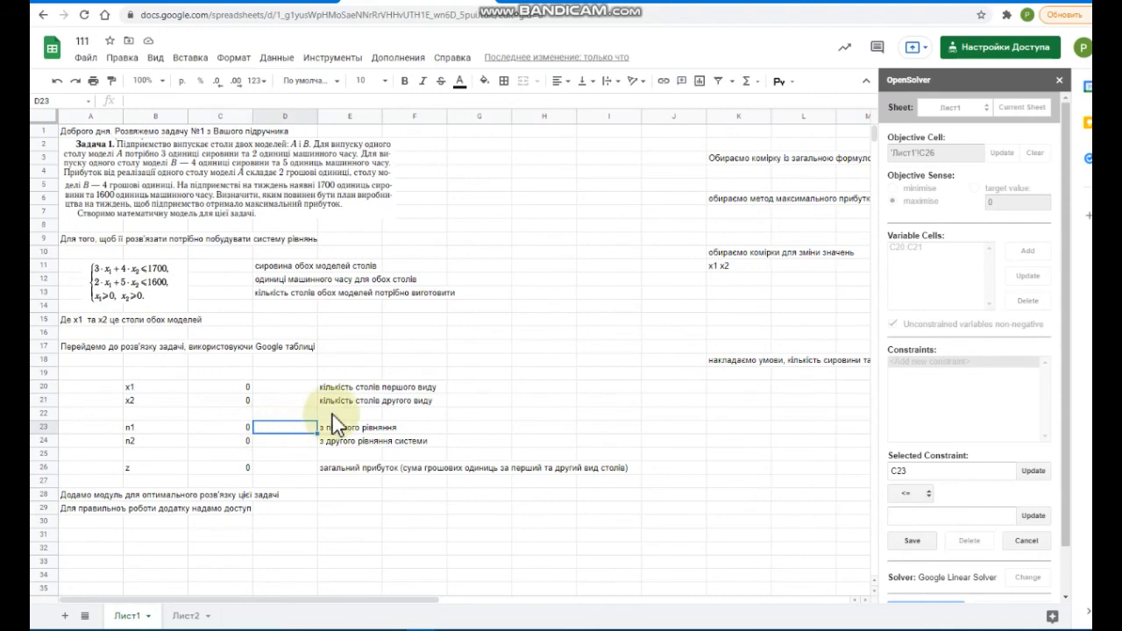
type("1700")
key("Return")
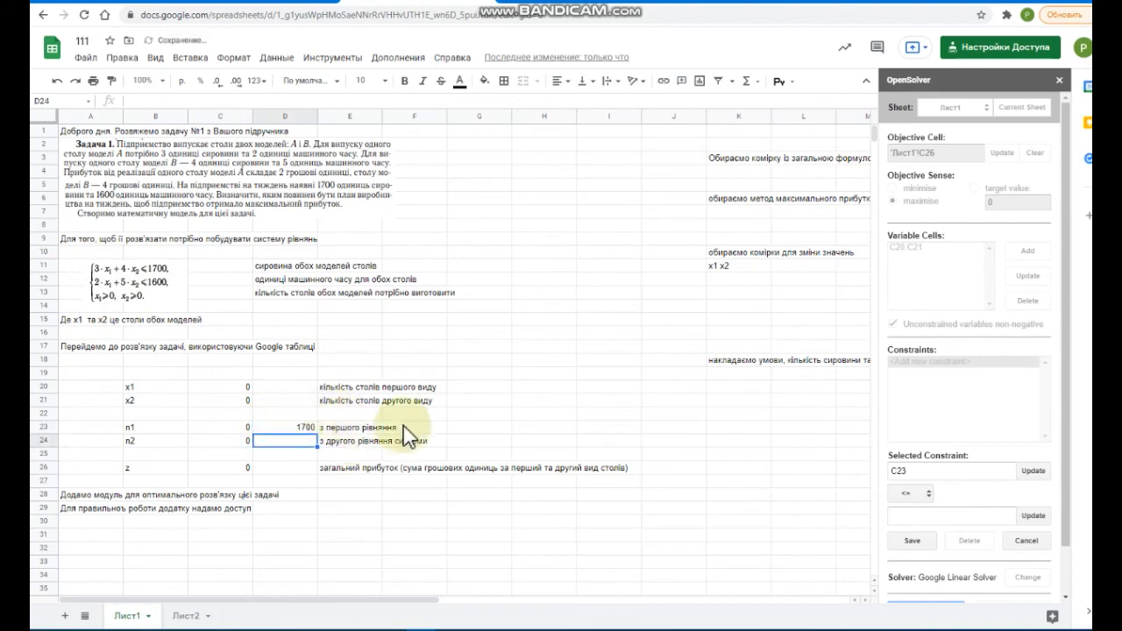
left_click(293, 427)
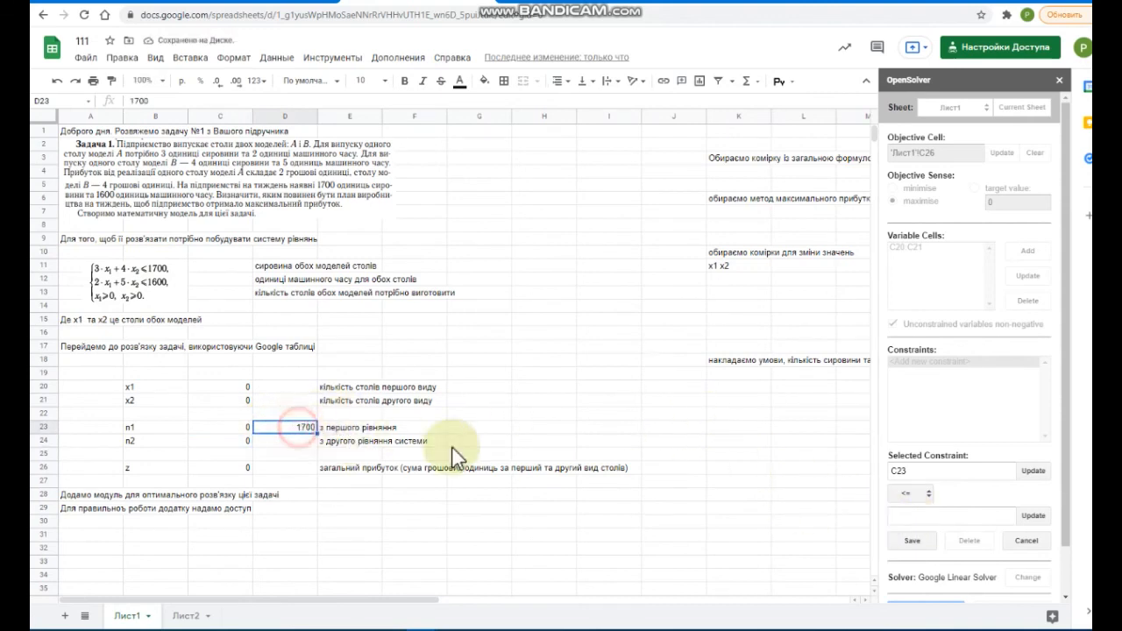
left_click(1035, 515)
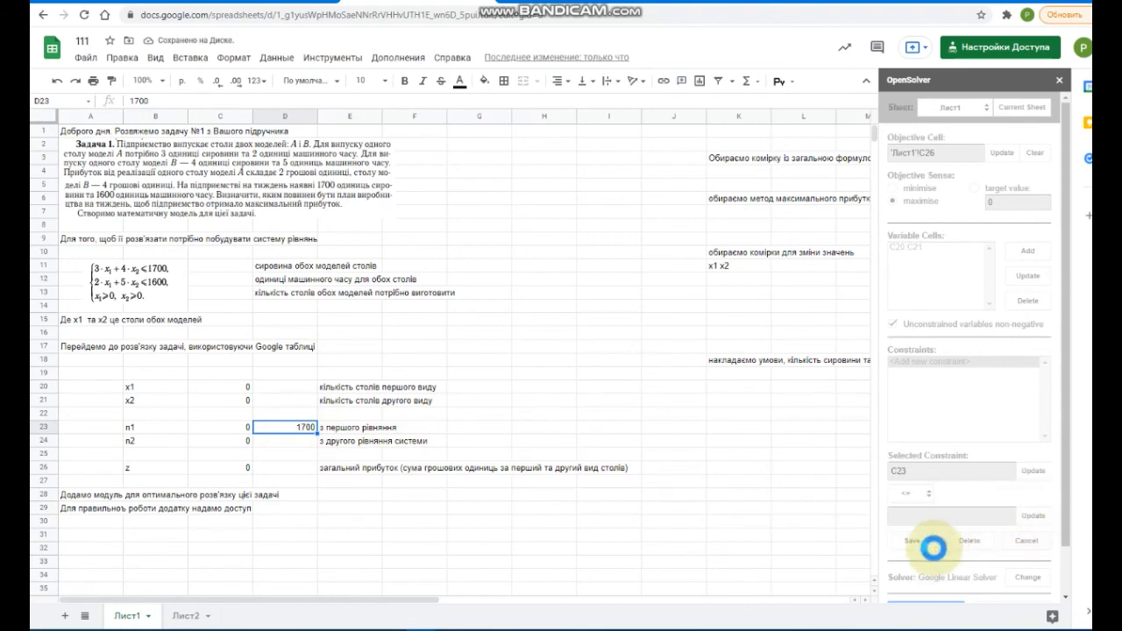
left_click(914, 542)
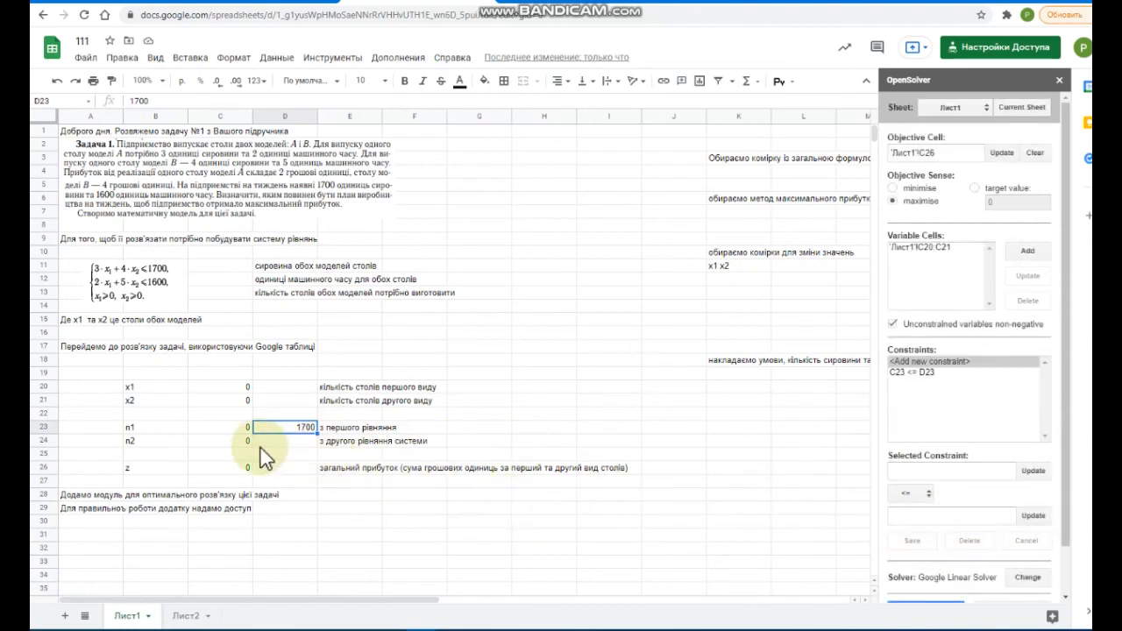
Enter the machine time limit 1600 in D24 and add the OpenSolver constraint C24 <= D24
left_click(235, 441)
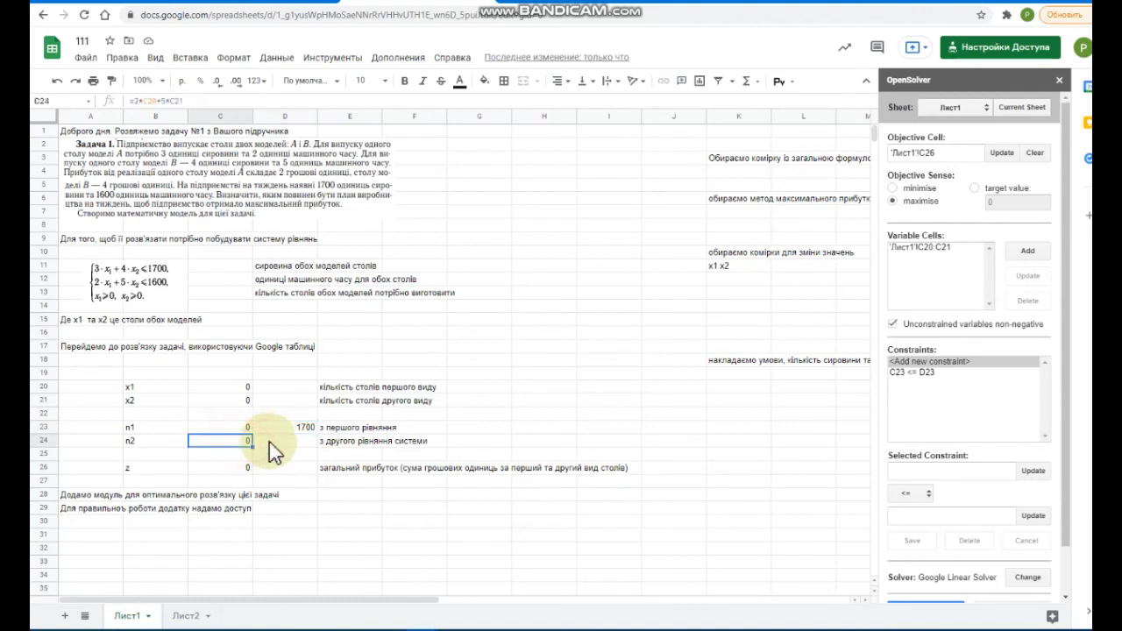
left_click(1033, 471)
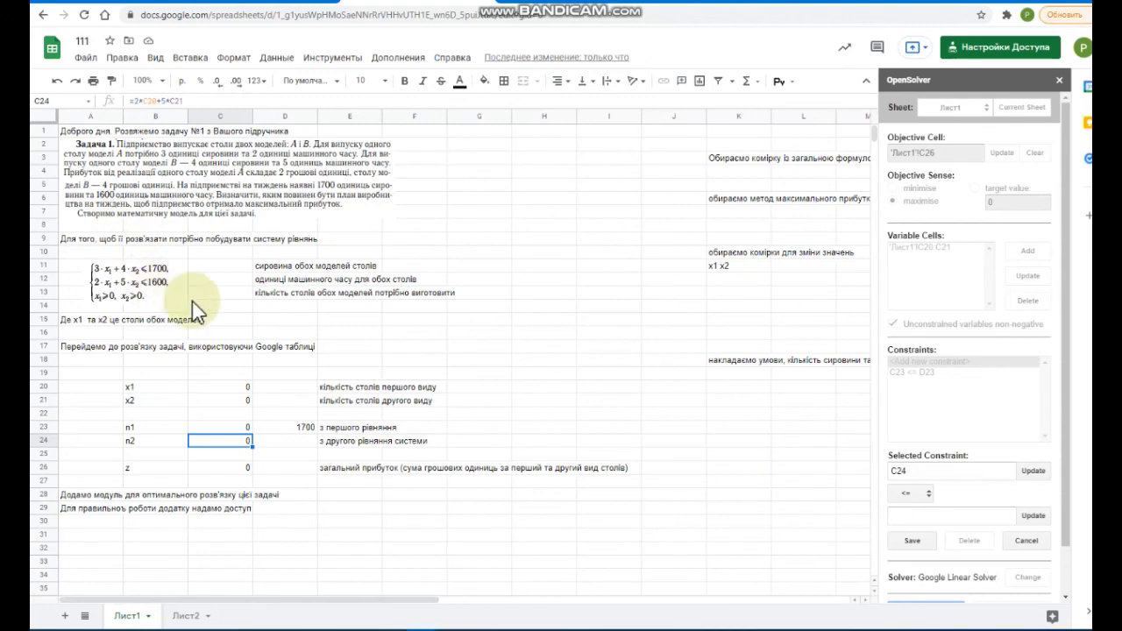
left_click(298, 442)
type("1600")
key("Return")
left_click(290, 442)
left_click(1032, 517)
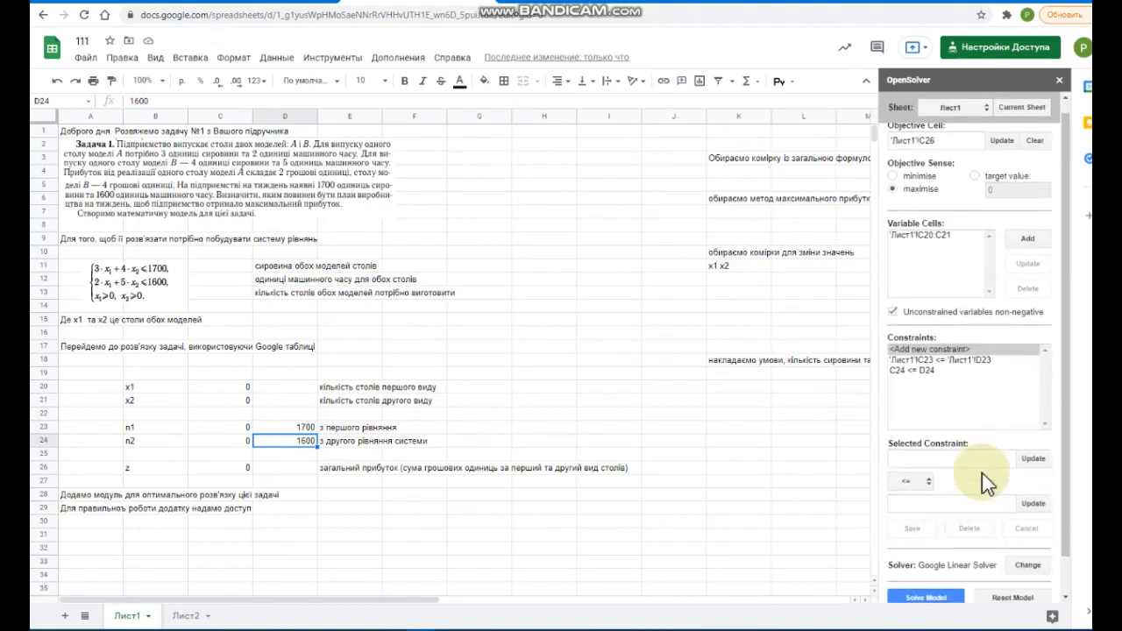
Solve the OpenSolver model with the Google Linear Solver
scroll(984, 476, "down", 1)
left_click(927, 556)
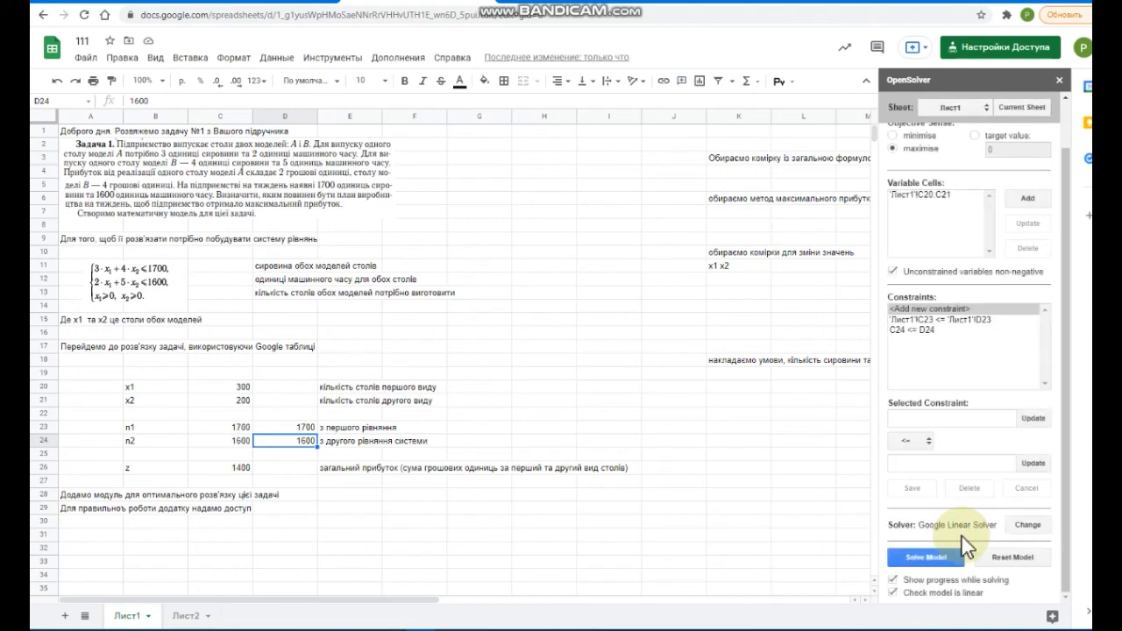
Add the concluding note "За таких результатів підприємоство отримає найбільший прибуток" in cell A31
left_click(101, 534)
type("З")
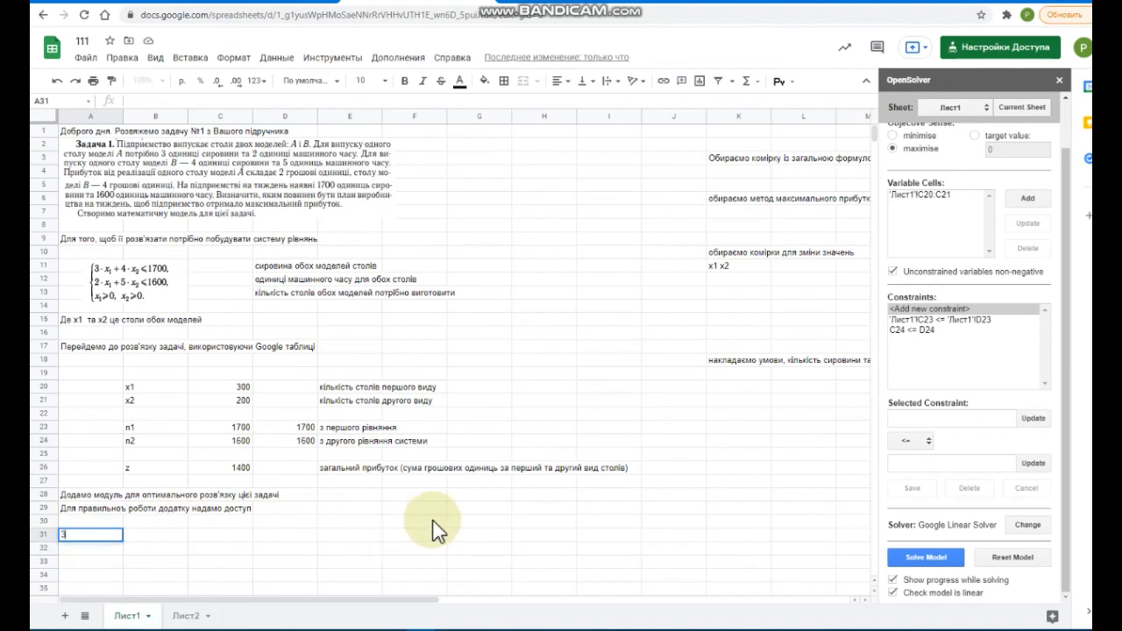
type("а таких результат")
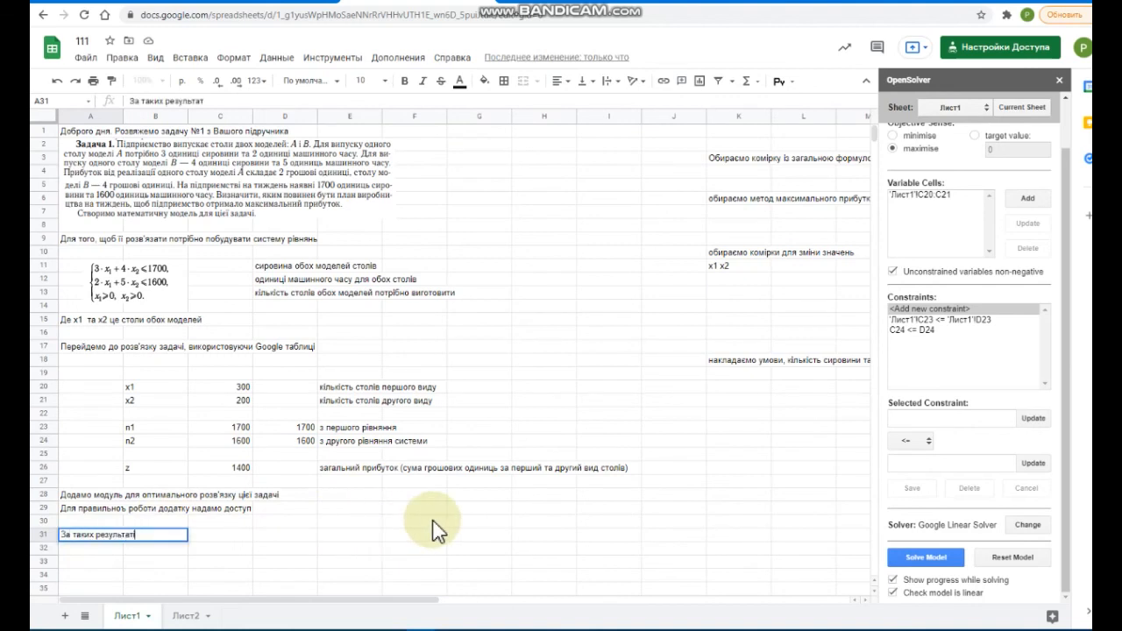
type("ів підприємст")
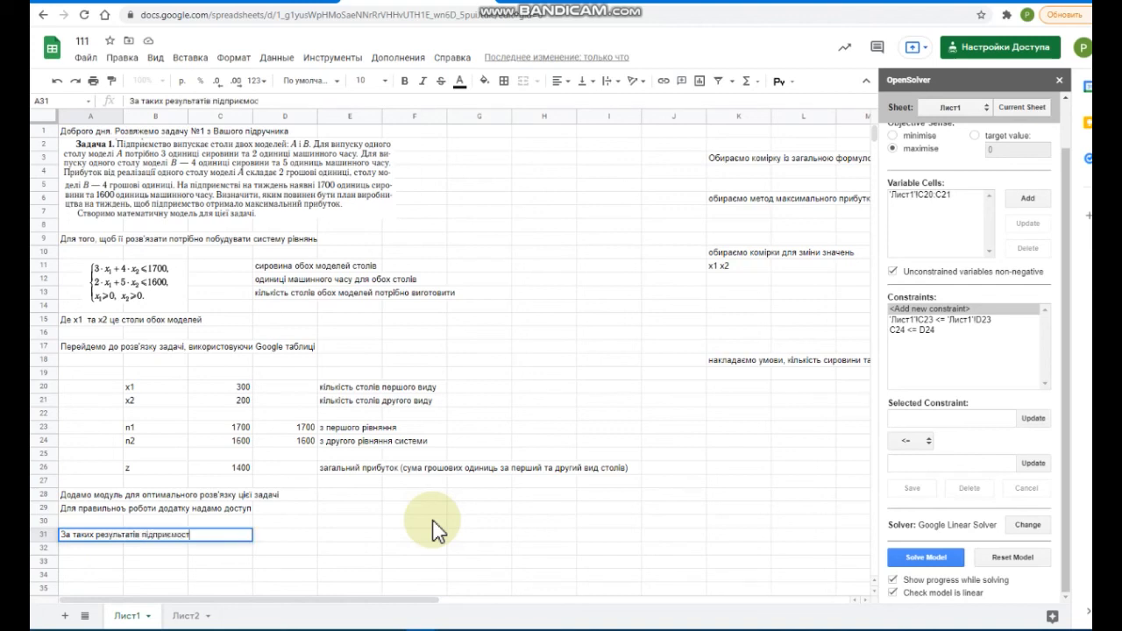
type("во отримає найбільший ")
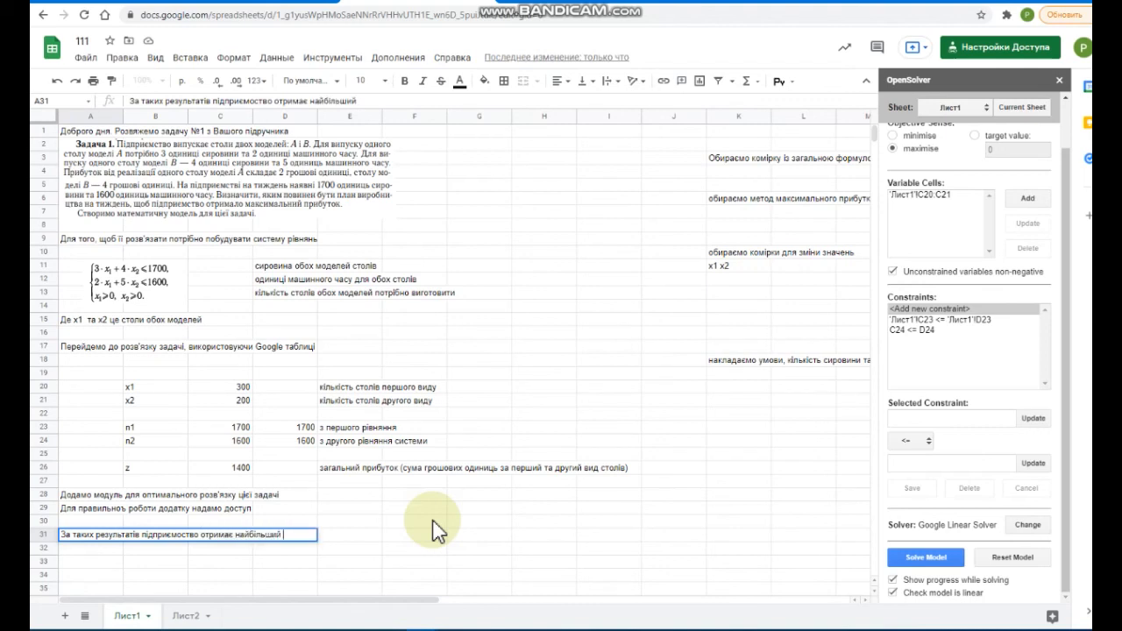
type("прибуток")
key("Return")
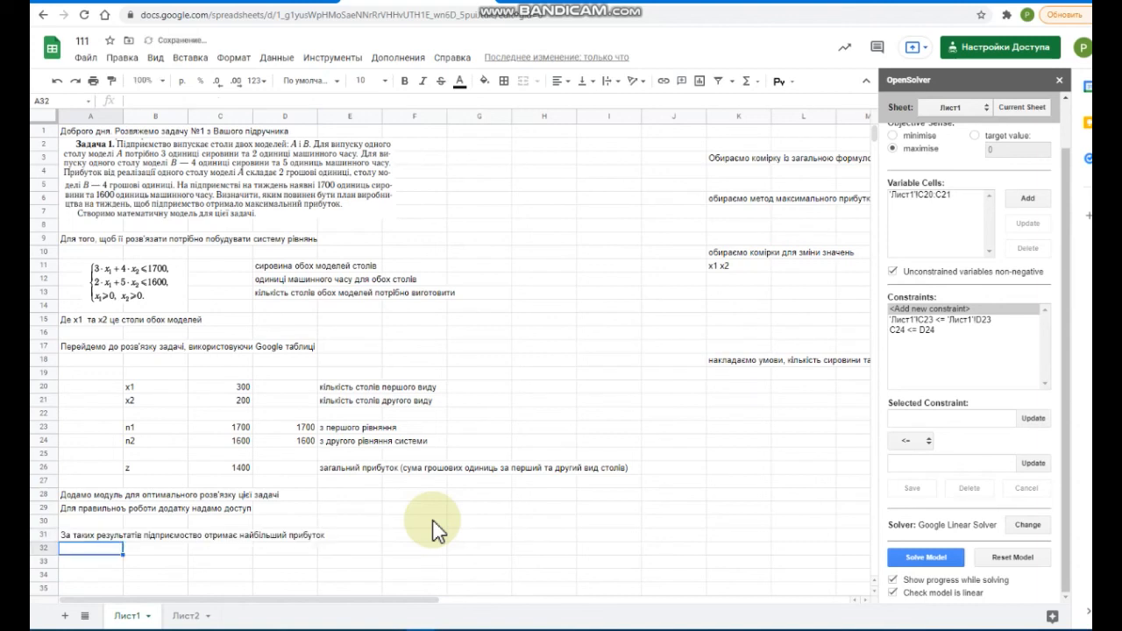